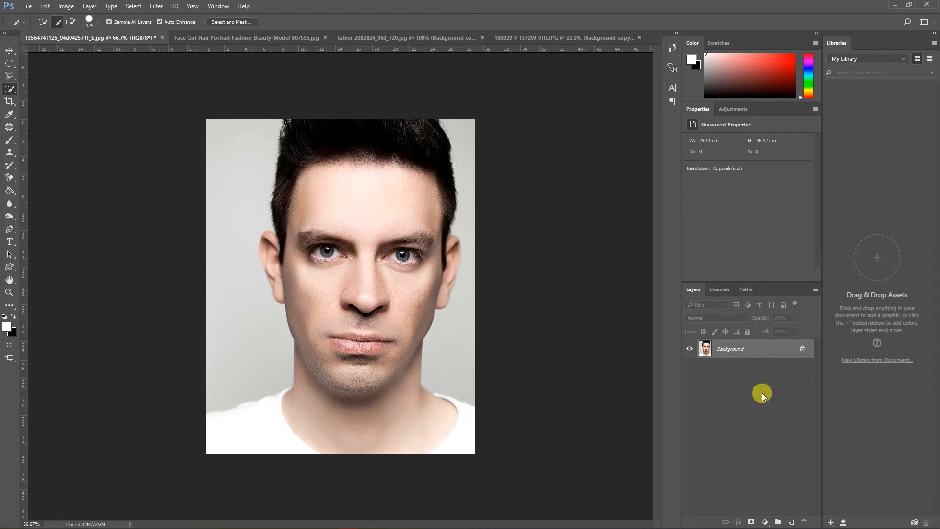
- Duplicate the Background layer and convert the copy to a smart object
drag(760, 349, 790, 522)
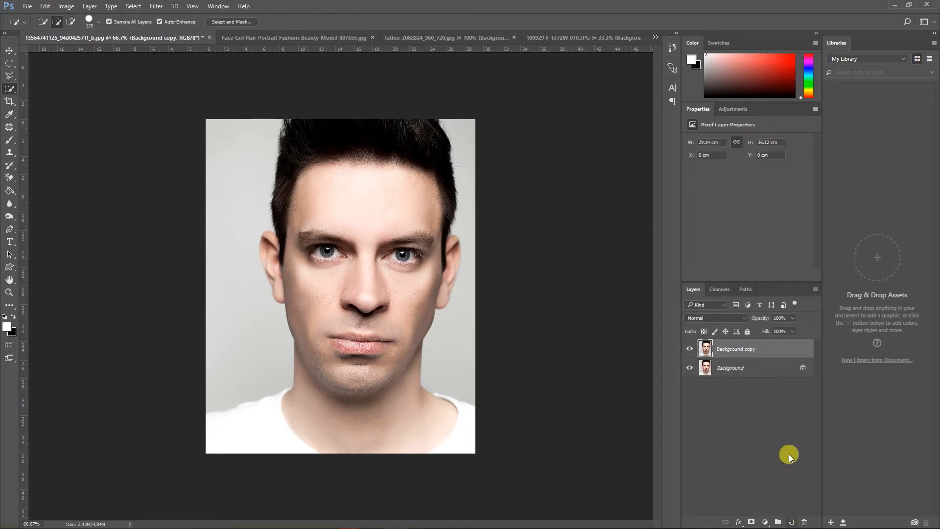
right_click(720, 349)
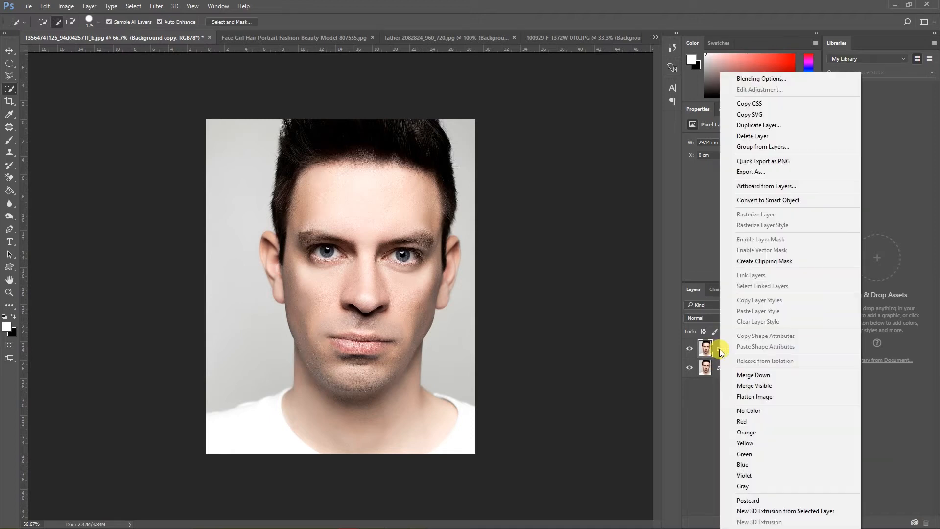
click(766, 200)
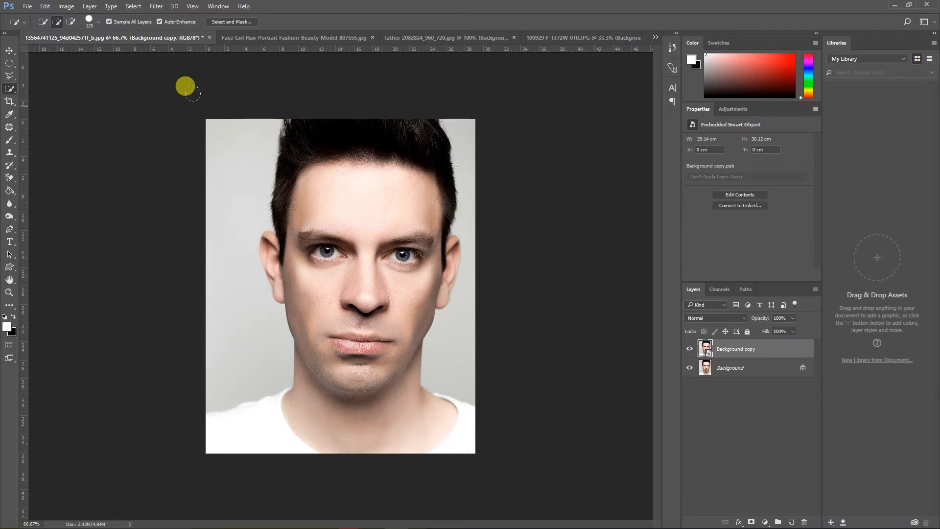
- Open the Liquify filter on the Background copy layer and show the Face-Aware Liquify eye settings
click(156, 6)
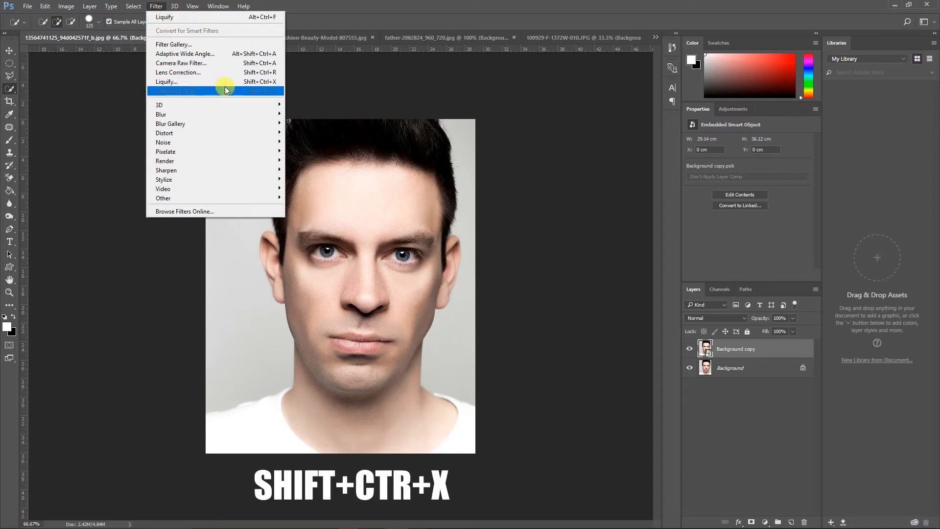
click(181, 81)
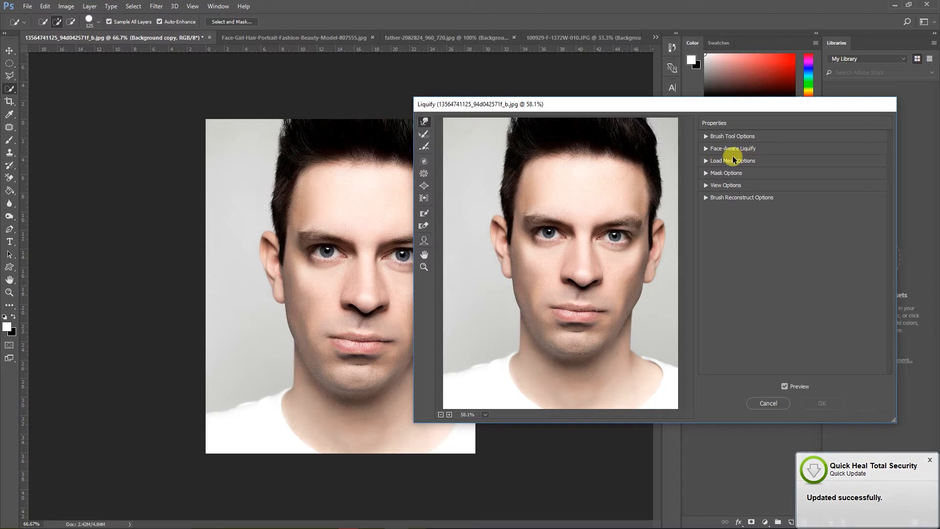
click(707, 150)
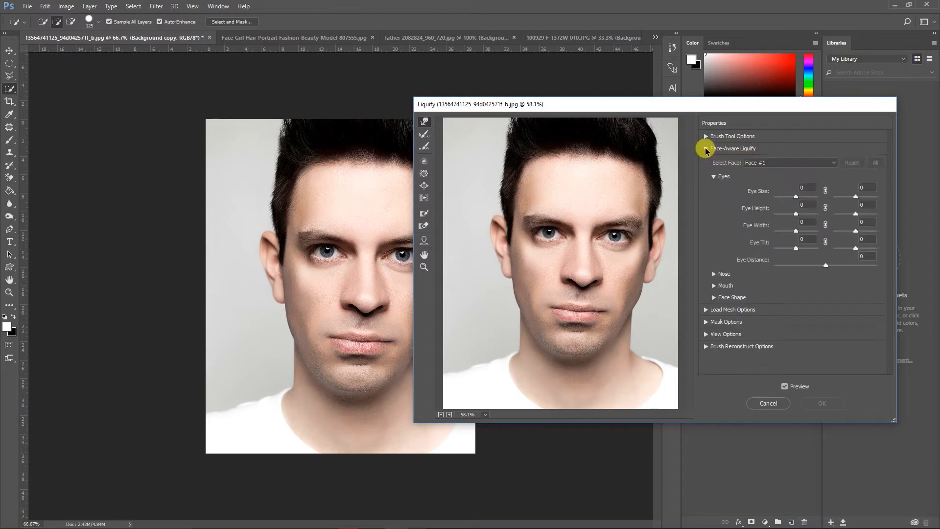
click(714, 177)
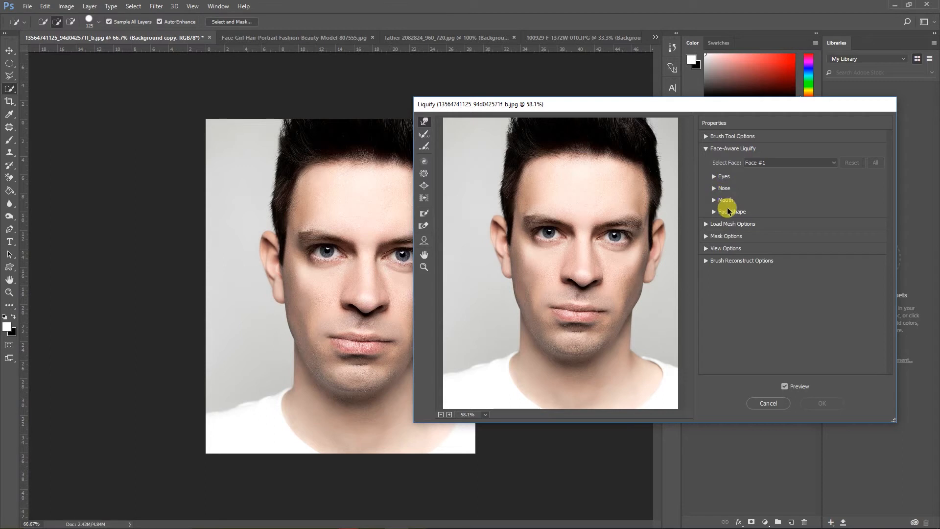
click(715, 177)
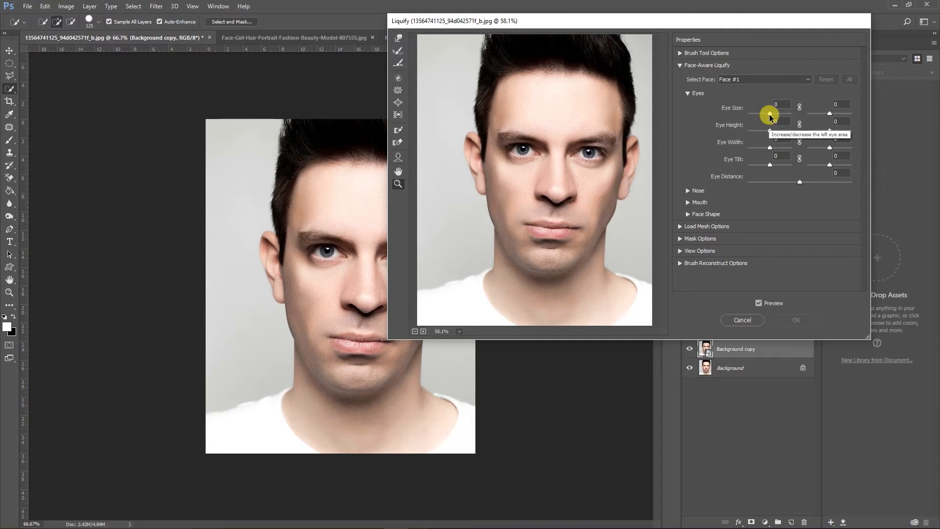
- Try extreme eye sizes, link both eyes, and set their Eye Size to -3
drag(771, 115, 787, 116)
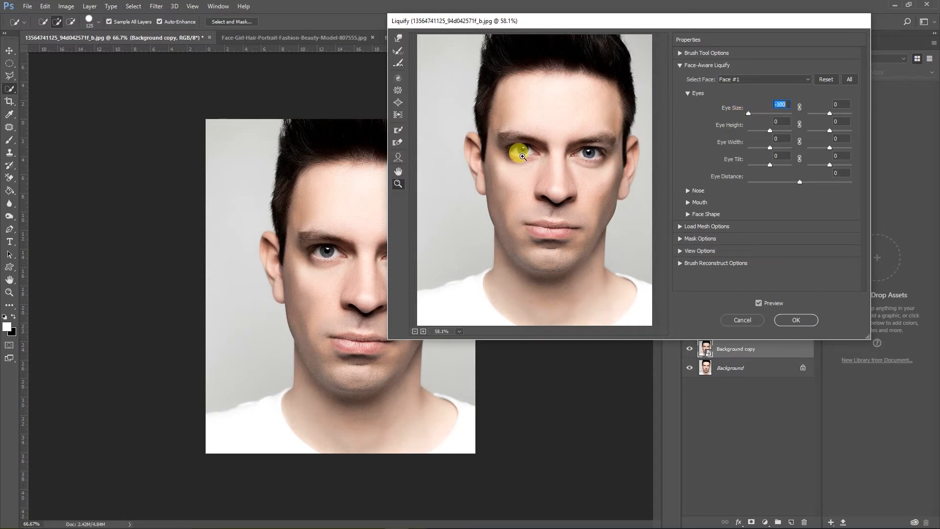
drag(748, 113, 772, 113)
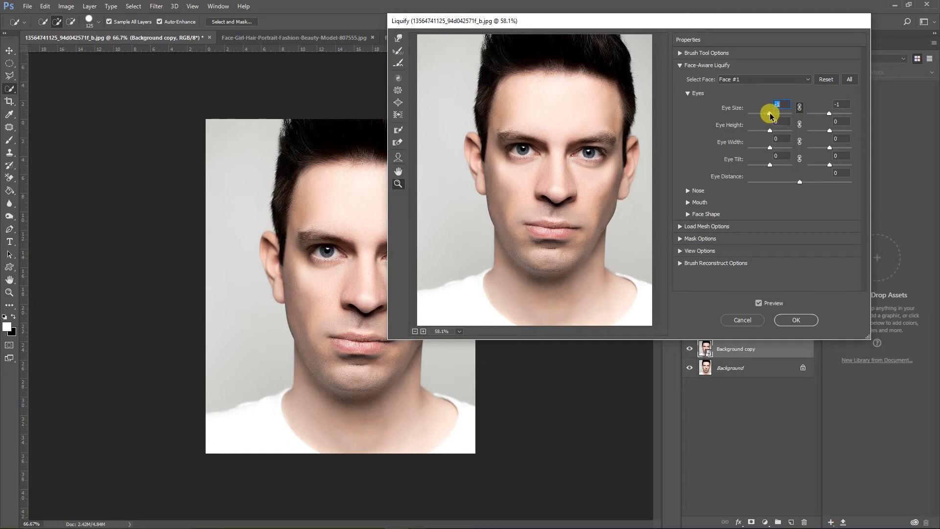
drag(770, 112, 798, 113)
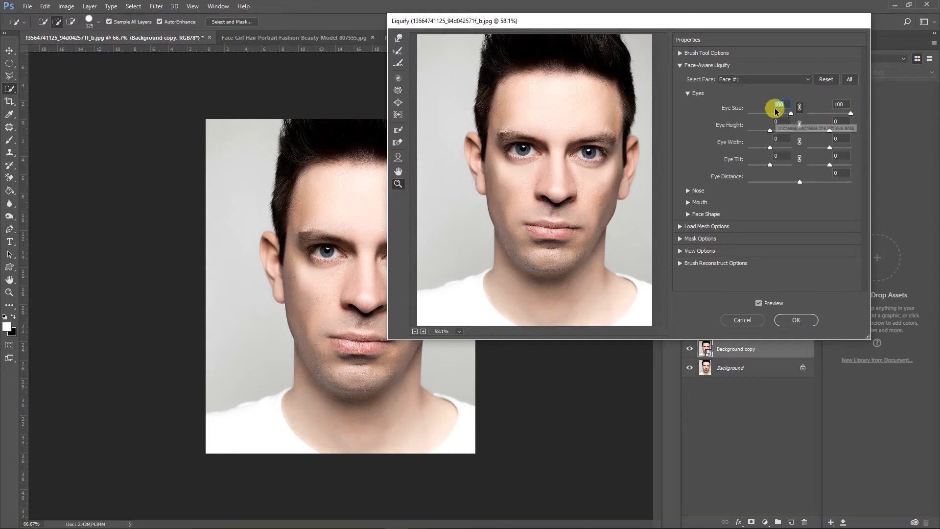
drag(792, 113, 749, 119)
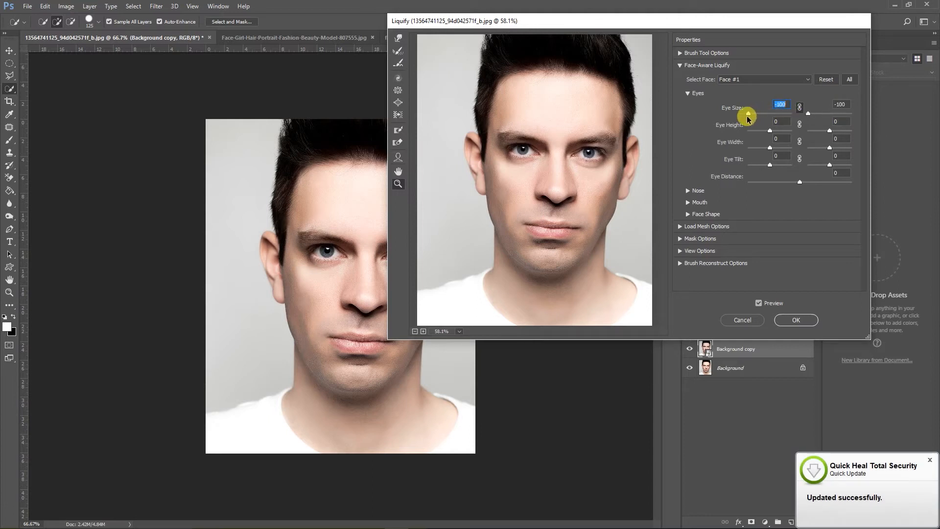
drag(749, 116, 770, 113)
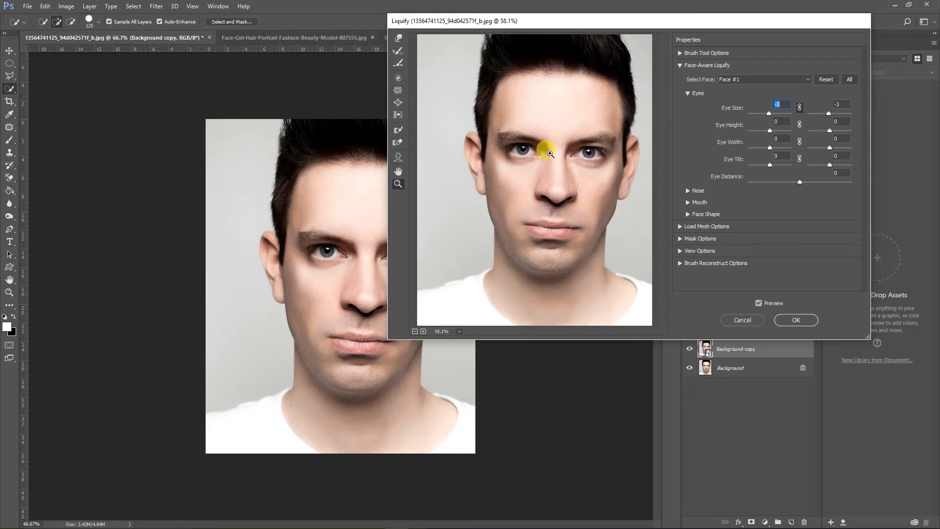
- Try Eye Height at 100 and -100 on the left eye, then link both eyes and set the height to 8
click(525, 154)
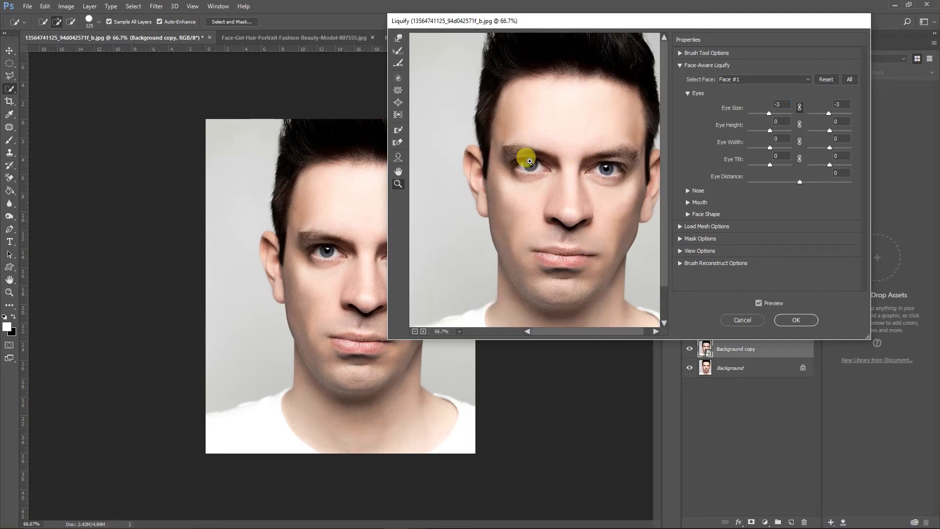
click(537, 158)
click(531, 180)
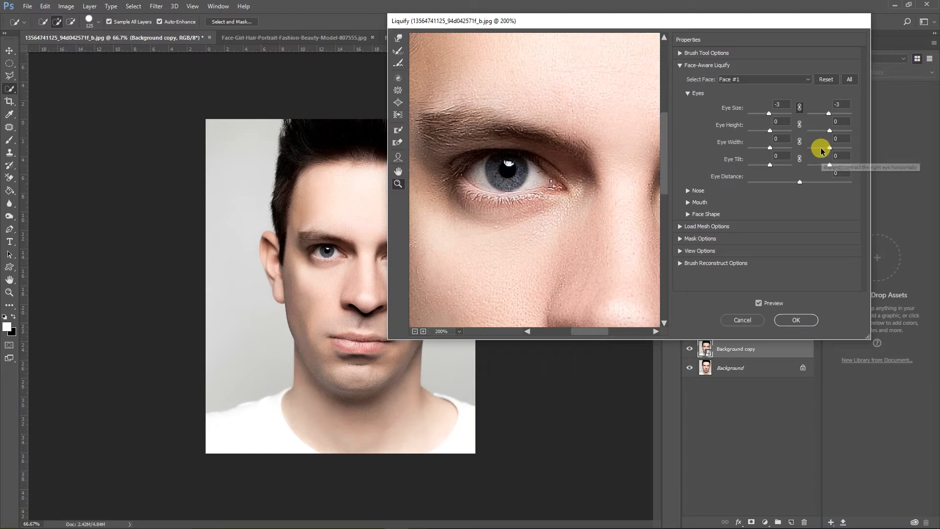
click(770, 131)
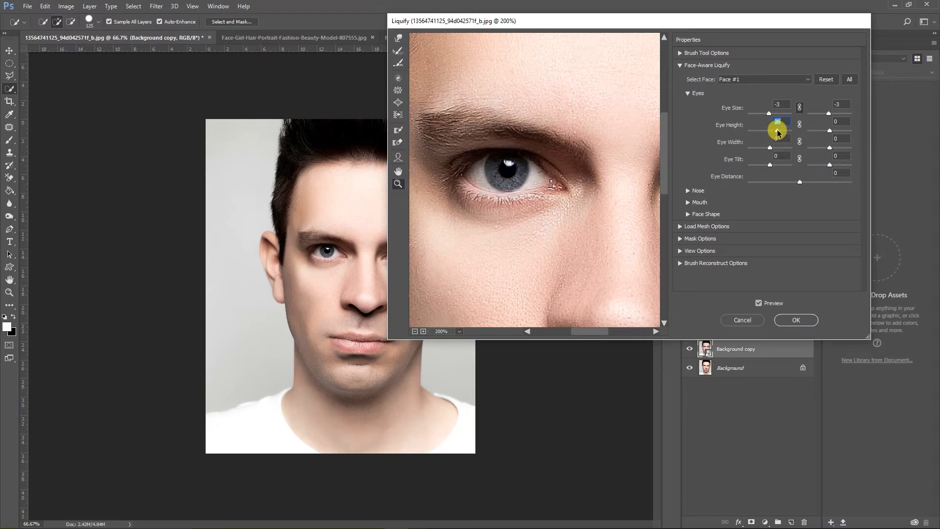
drag(781, 128, 791, 130)
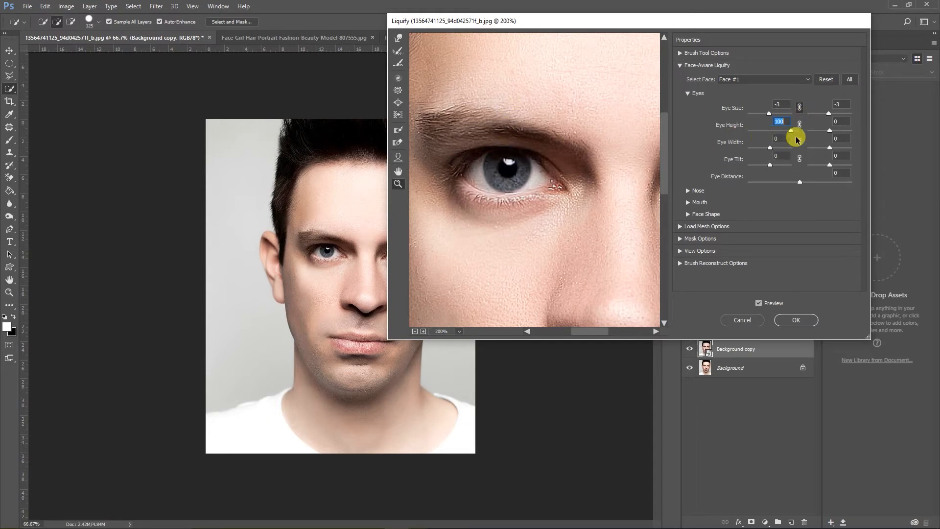
drag(789, 130, 747, 135)
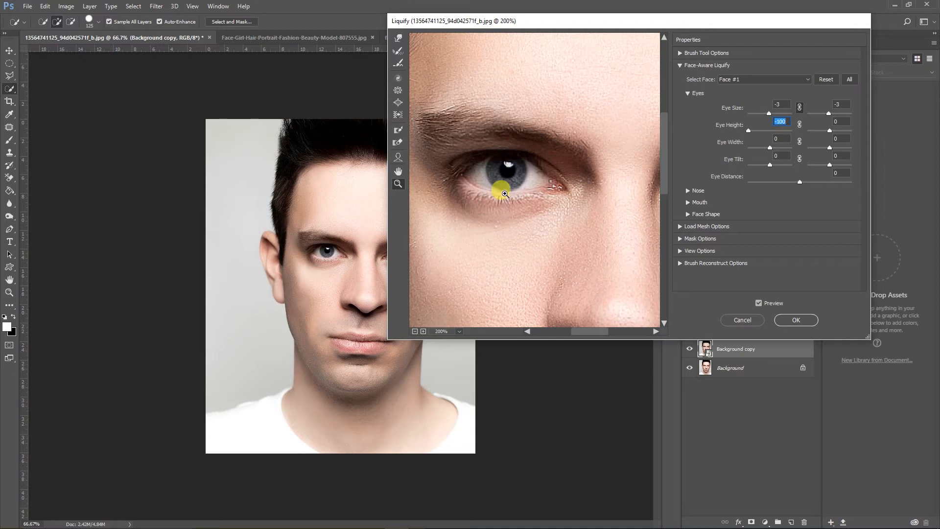
drag(748, 134, 768, 133)
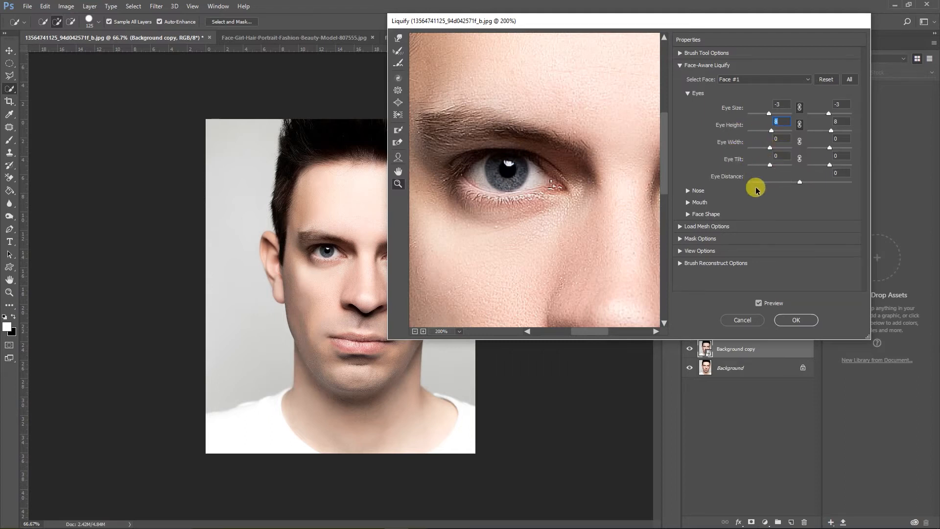
- Try a wider and a narrower left eye, and set its Eye Width to 10
click(770, 149)
drag(770, 149, 780, 150)
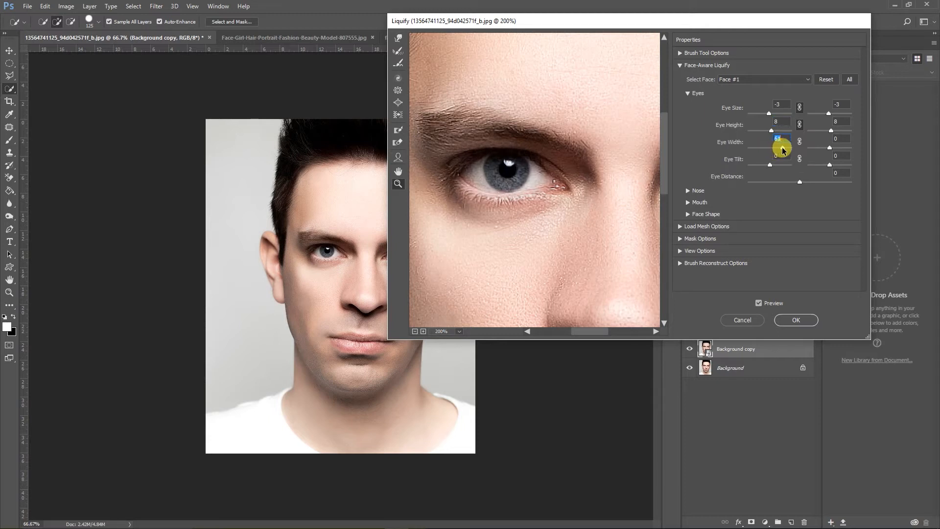
drag(784, 149, 760, 149)
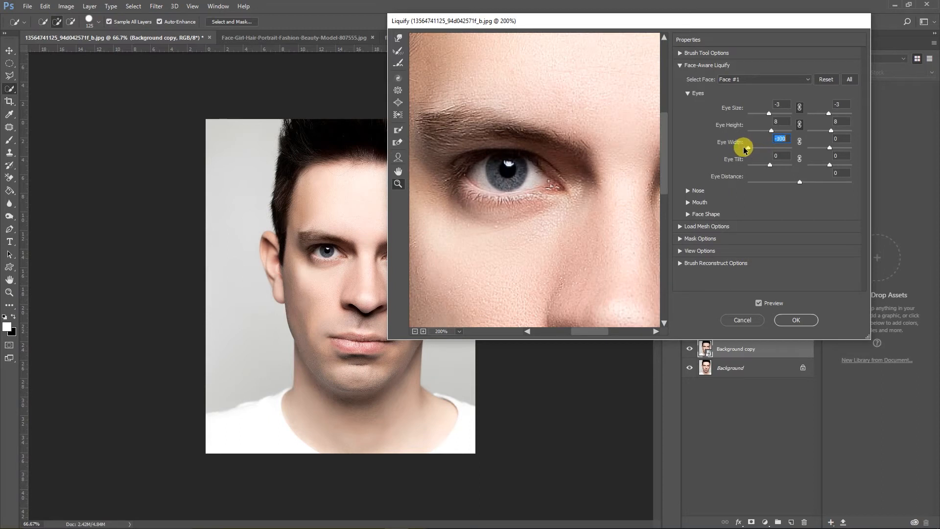
drag(740, 149, 765, 149)
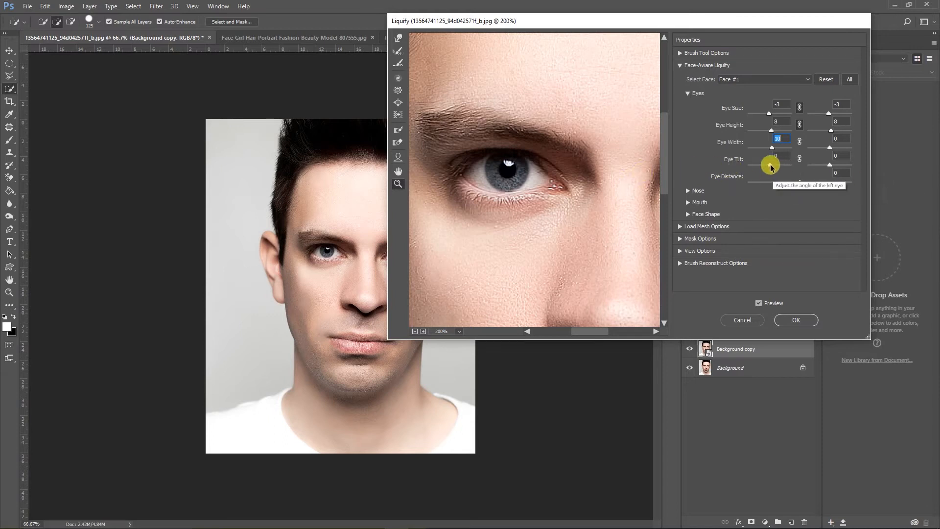
- Try Eye Tilt at 100 and -100 on the left eye, and set its tilt to 15
key(Tab)
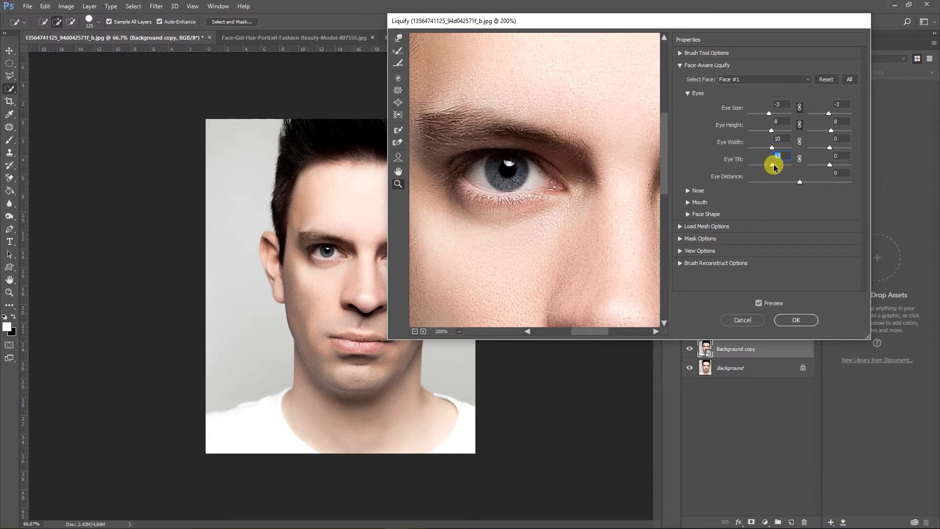
drag(777, 167, 780, 165)
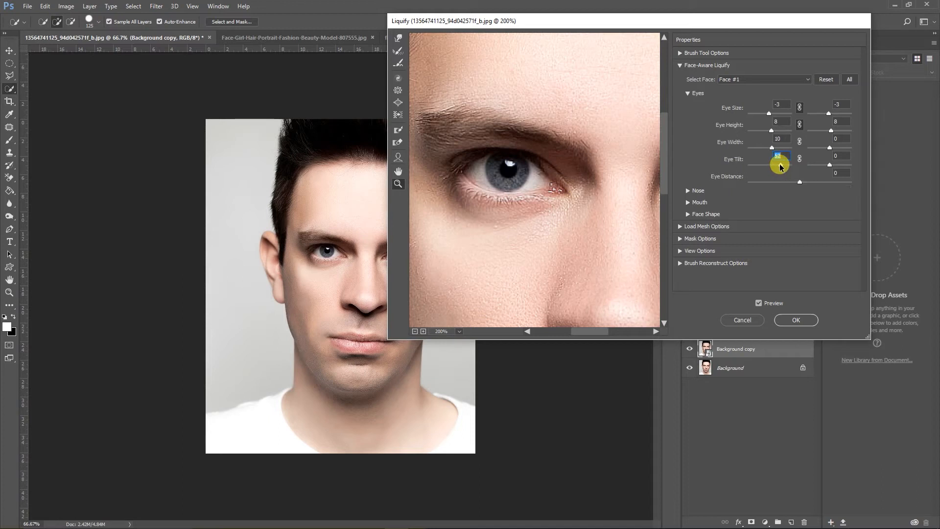
drag(783, 167, 801, 165)
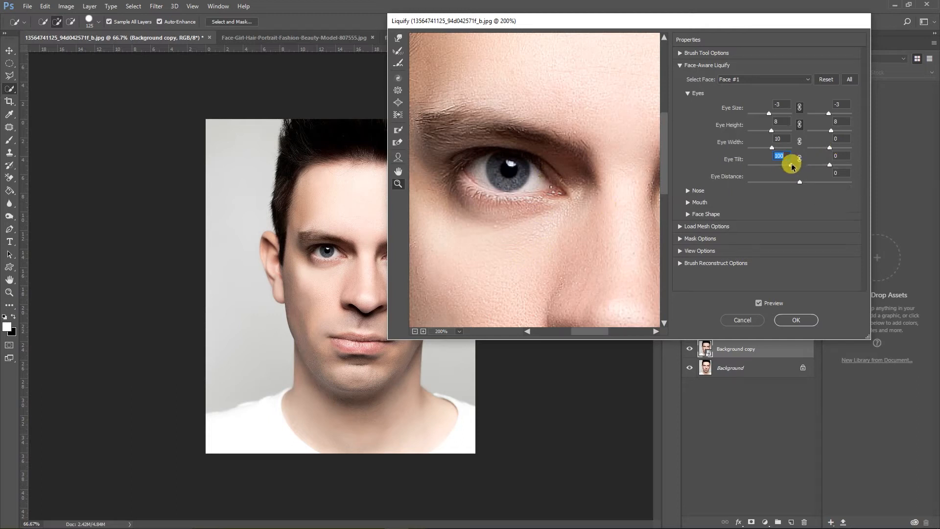
drag(793, 166, 745, 169)
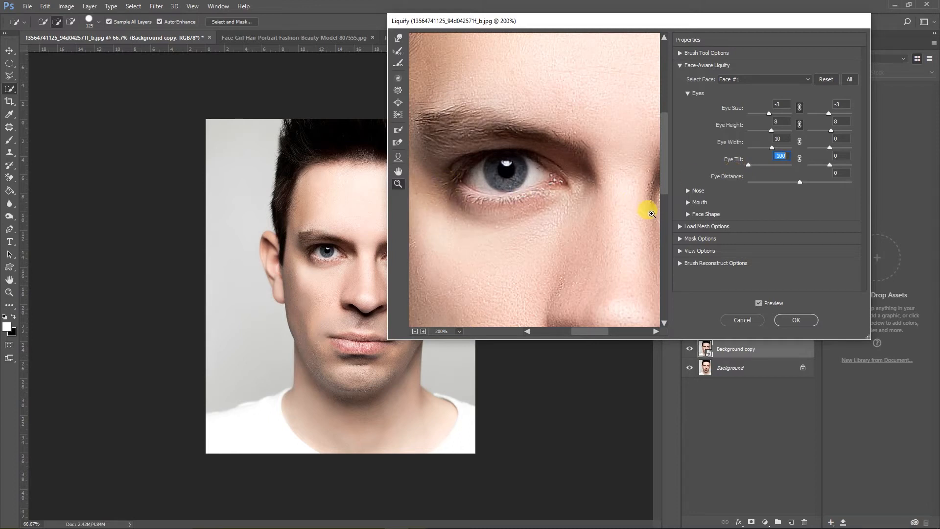
drag(748, 166, 774, 165)
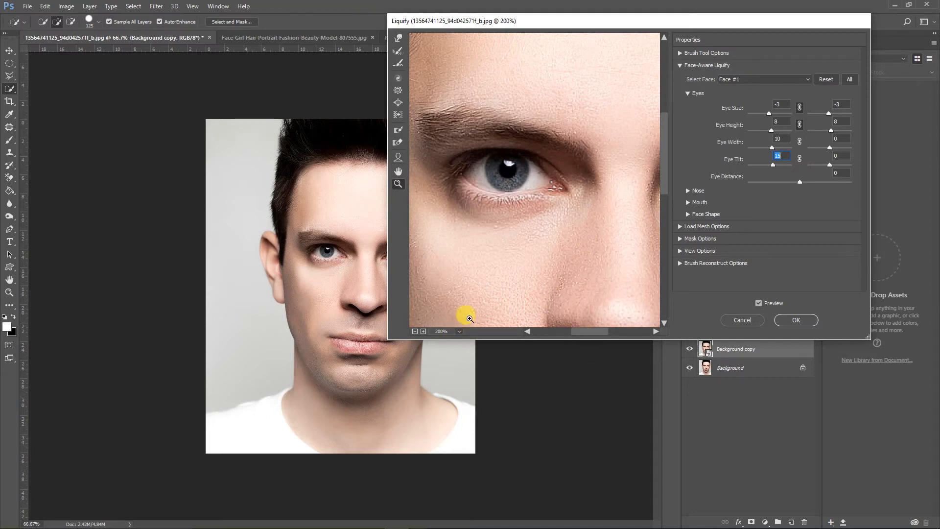
- Try Eye Distance at 100 and its minimum, and set the spacing between the eyes to 3
click(414, 332)
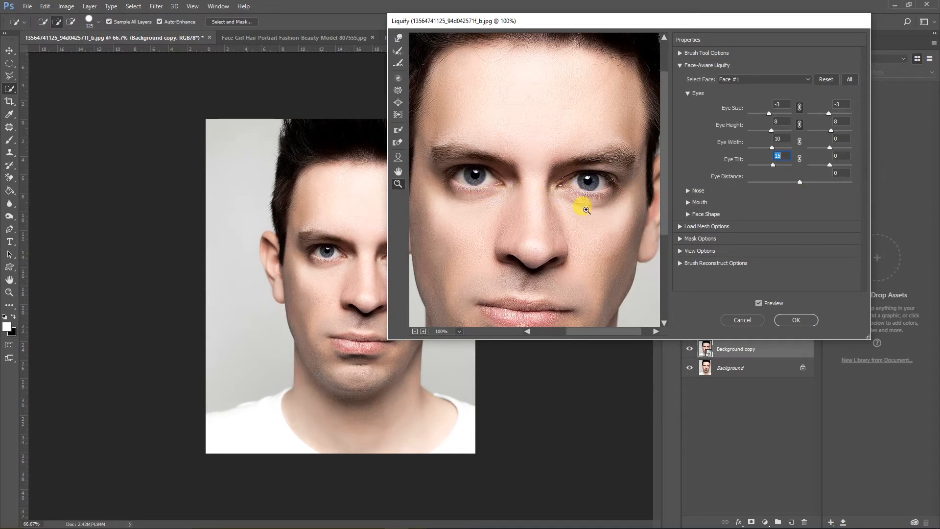
click(800, 183)
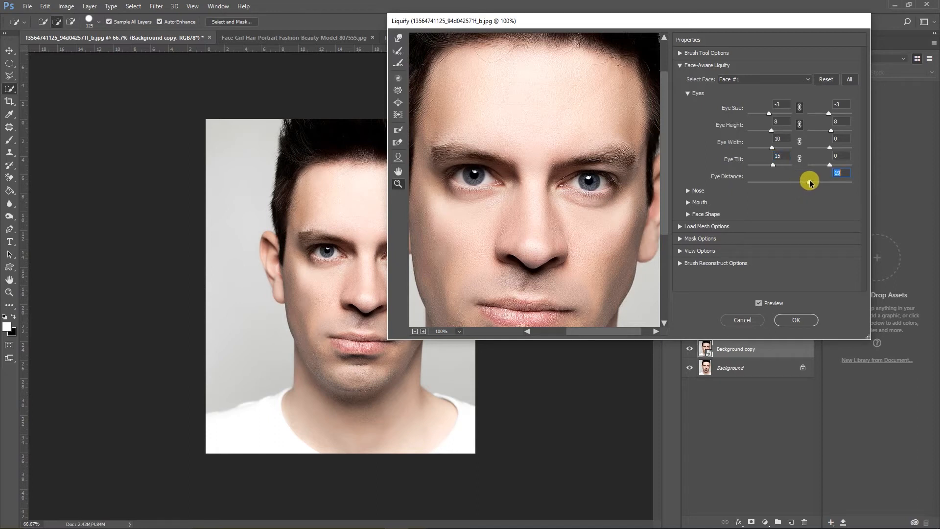
drag(818, 180, 841, 179)
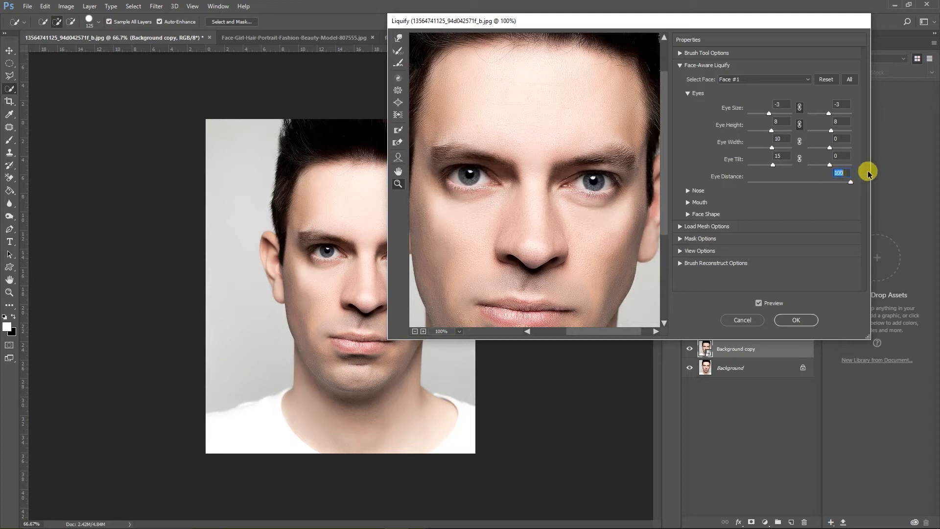
drag(850, 183, 738, 185)
key(ctrl+minus)
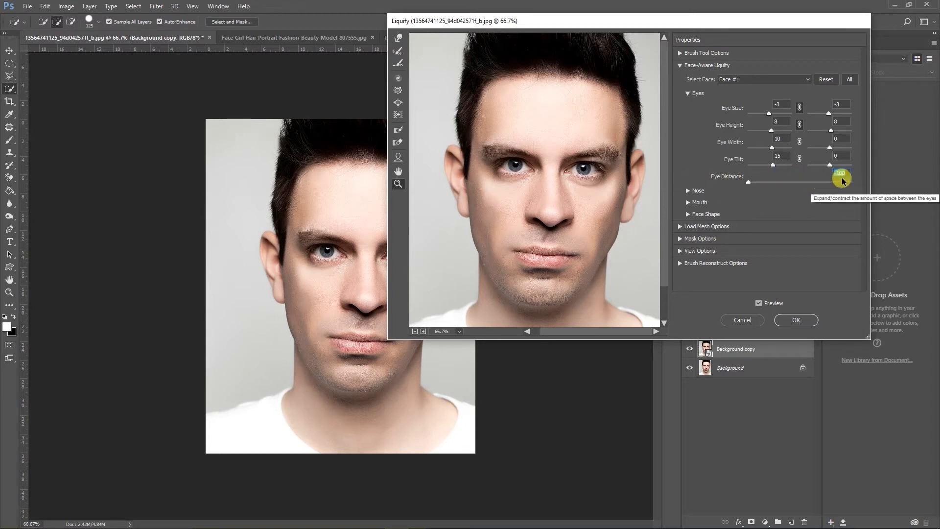
drag(748, 181, 804, 187)
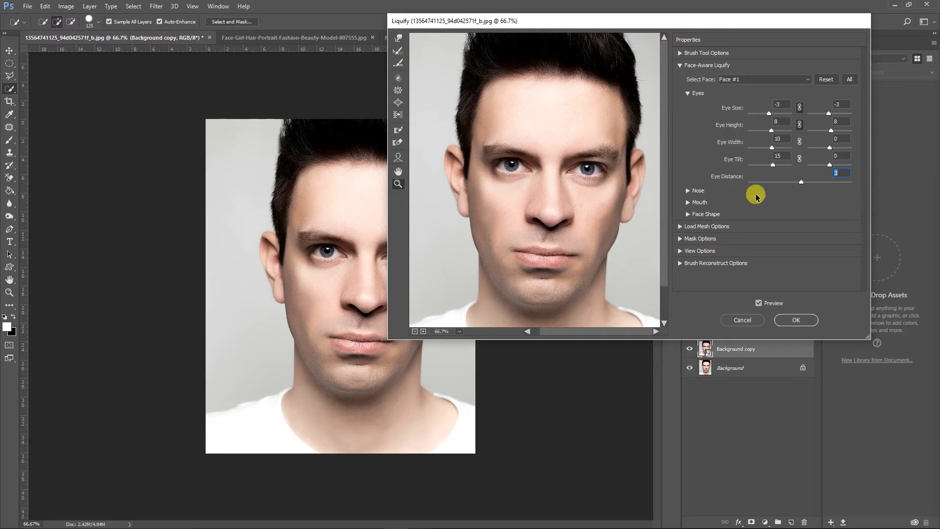
- Try Nose Height at -100 and at 100 on Face #1
click(689, 94)
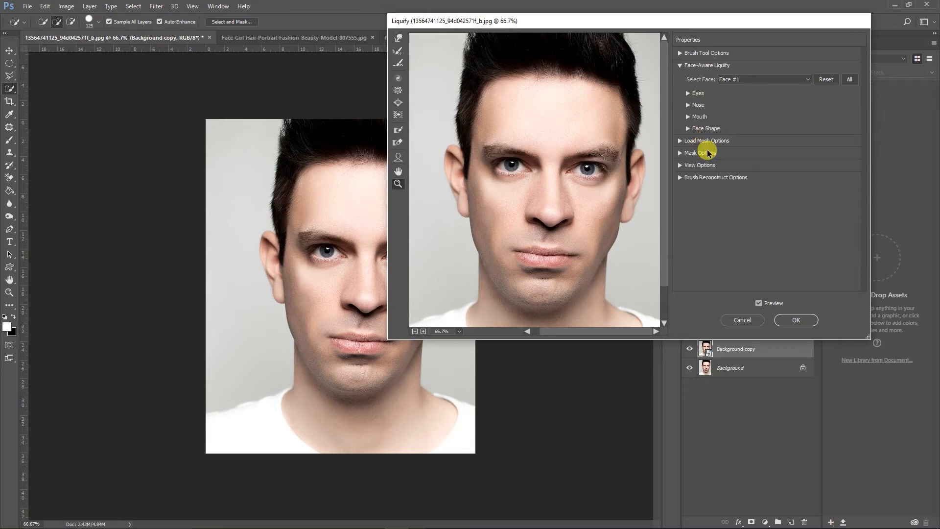
click(688, 104)
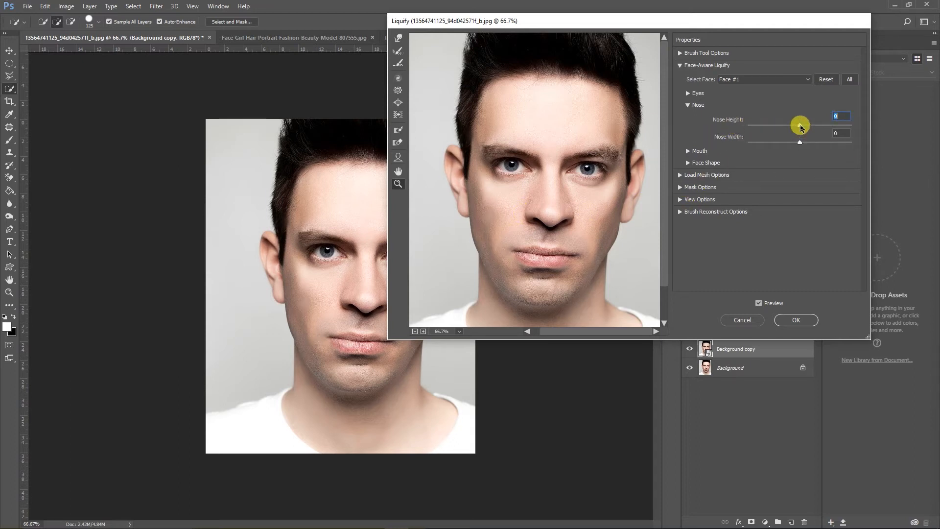
drag(837, 125, 779, 124)
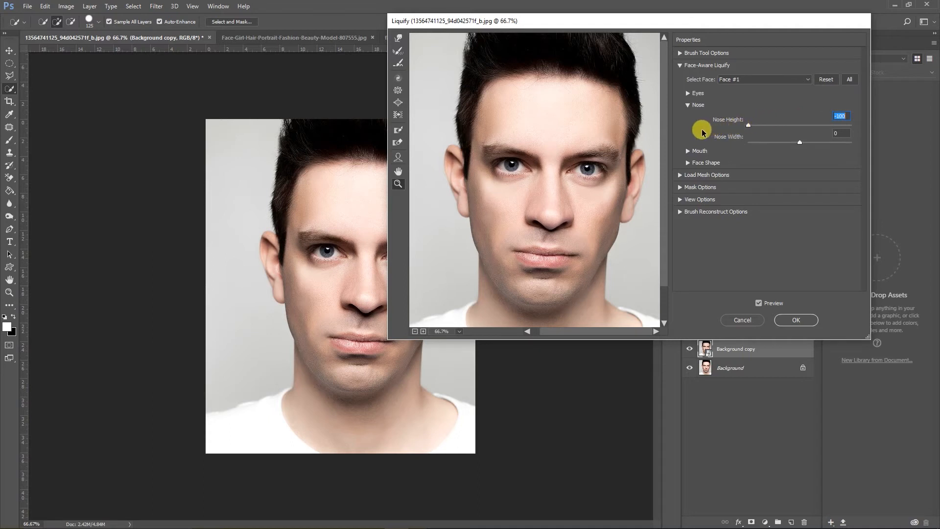
mouse_move(750, 125)
mouse_down()
mouse_move(800, 127)
mouse_move(751, 135)
mouse_up()
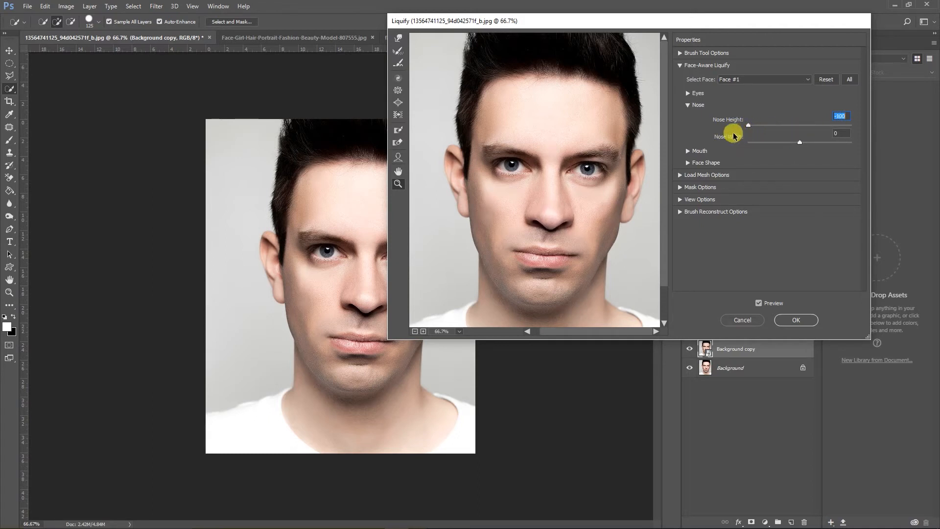
drag(746, 128, 853, 127)
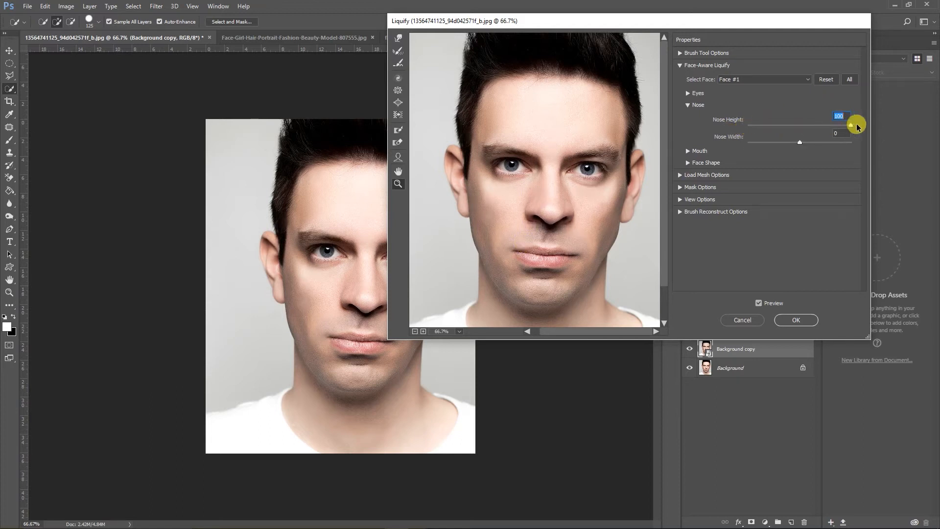
mouse_move(849, 126)
mouse_down()
mouse_move(825, 122)
mouse_move(862, 126)
mouse_up()
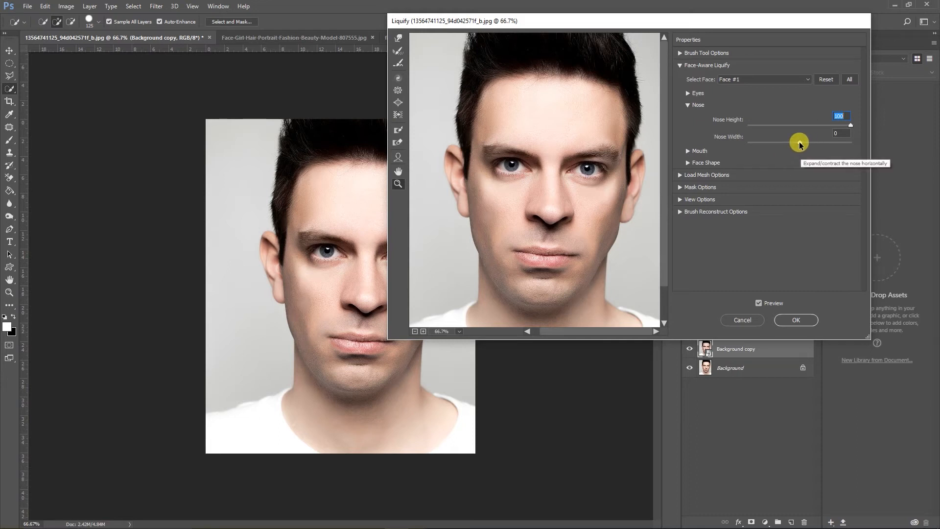
- Try a wider and a narrower nose, and reset Nose Height and Nose Width to 0
key(Tab)
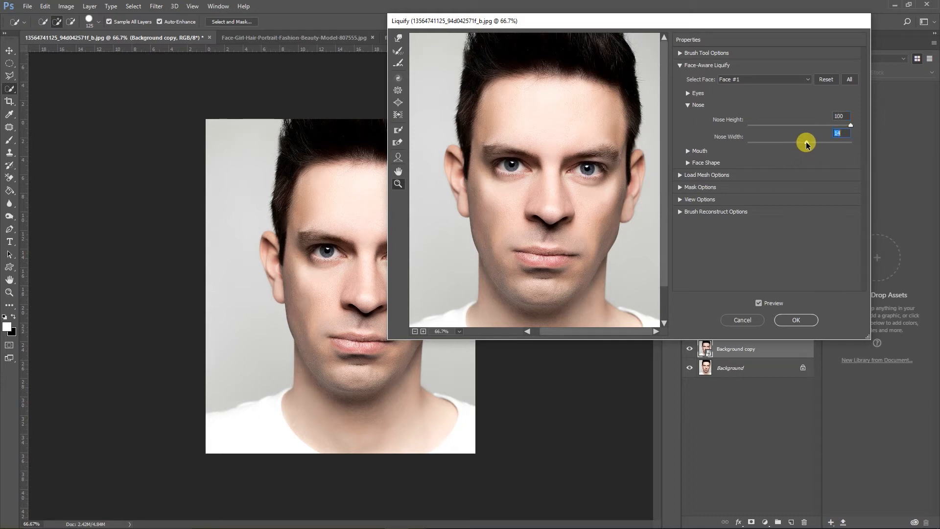
drag(816, 144, 827, 143)
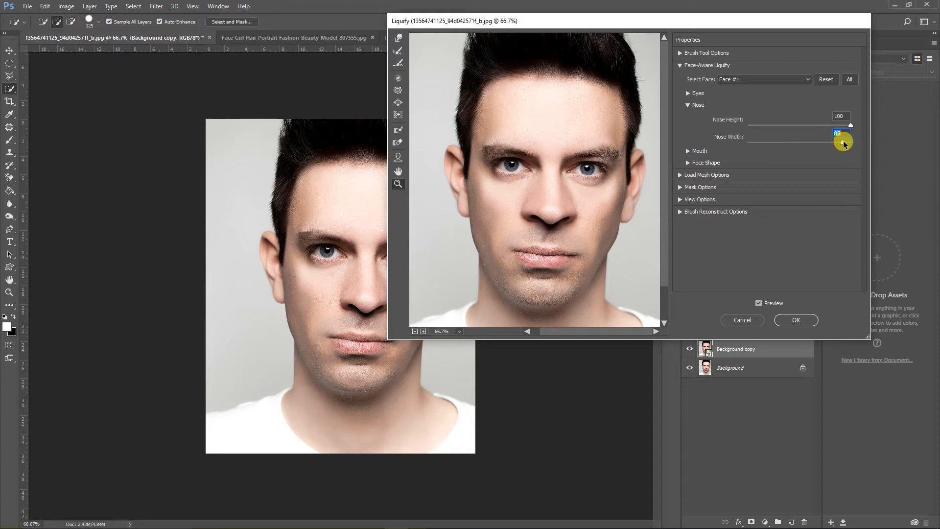
drag(850, 143, 790, 142)
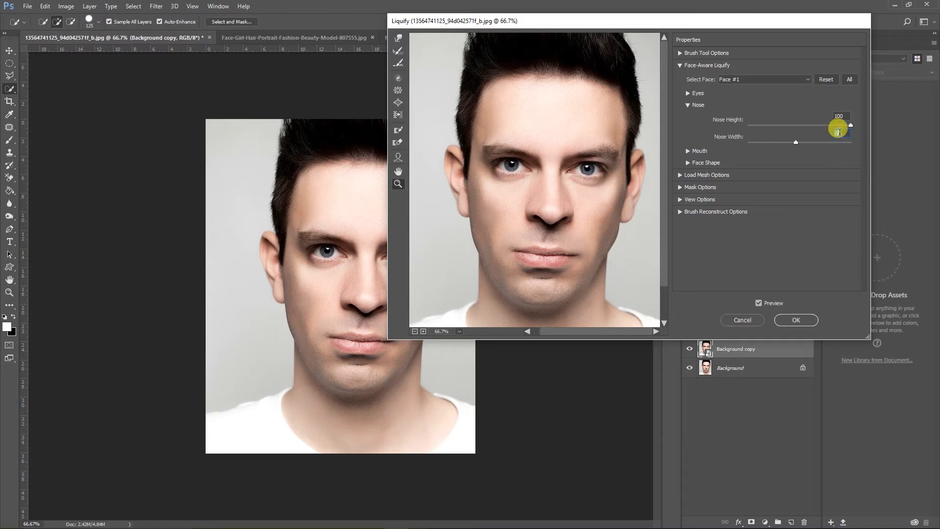
click(841, 116)
text(0)
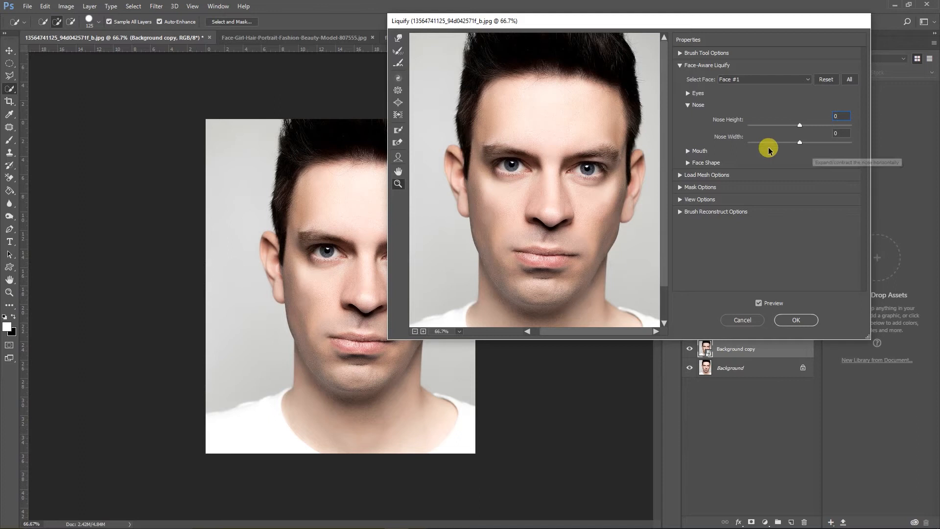
- Set the linked Eye Size to 61, the left Eye Tilt to 93 and the right Eye Tilt to 100
click(690, 94)
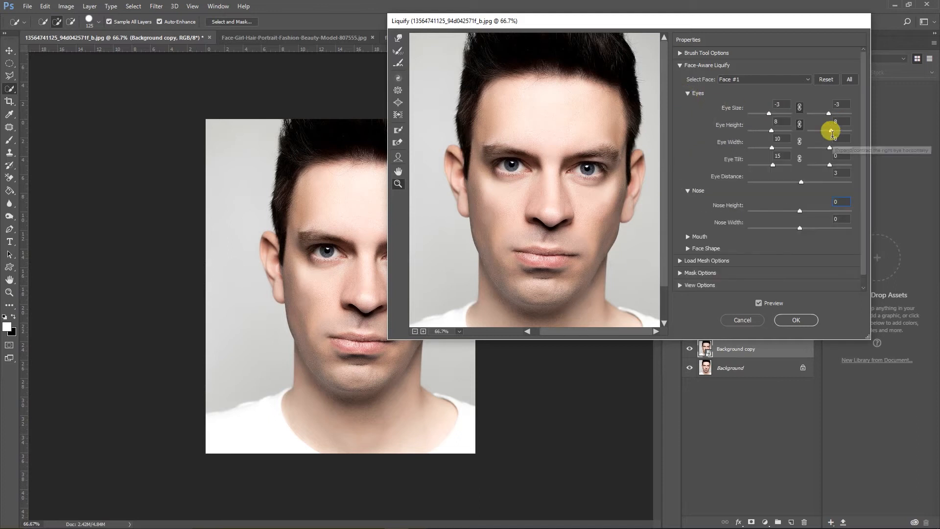
click(768, 115)
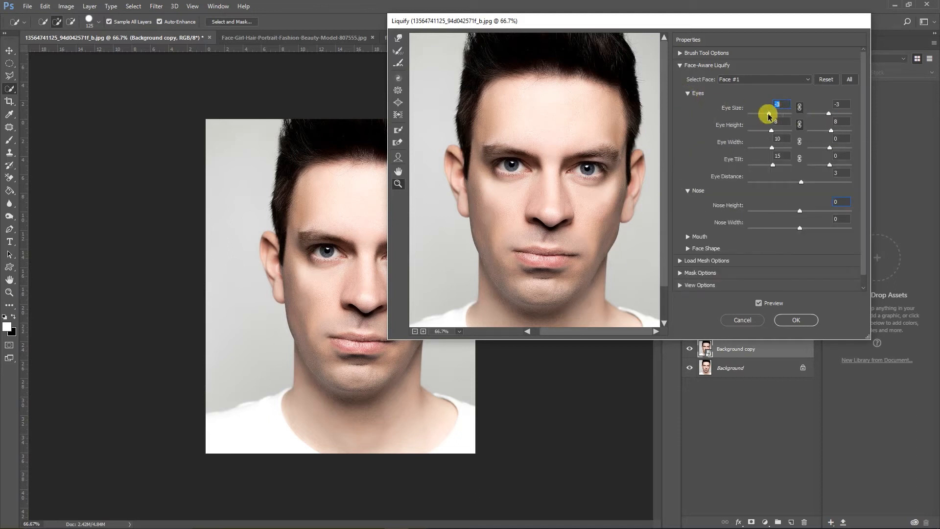
drag(777, 113, 782, 113)
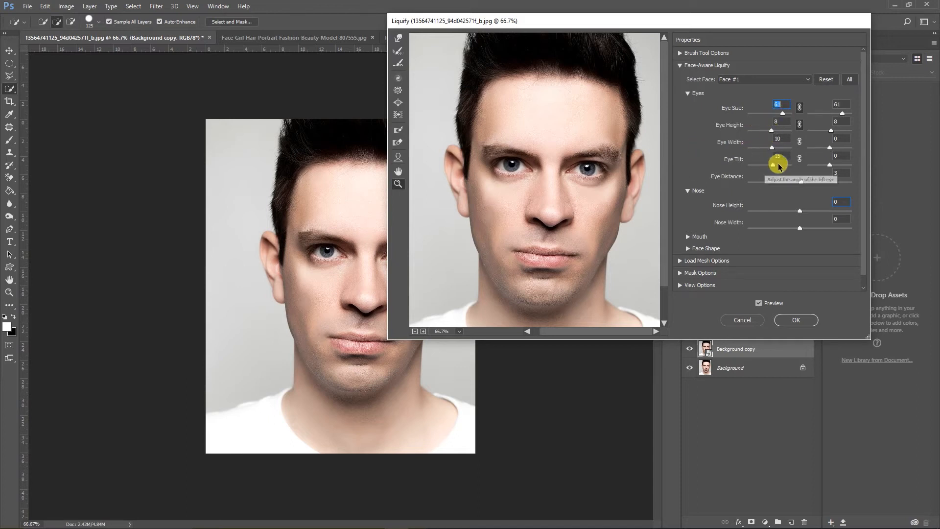
drag(774, 167, 861, 167)
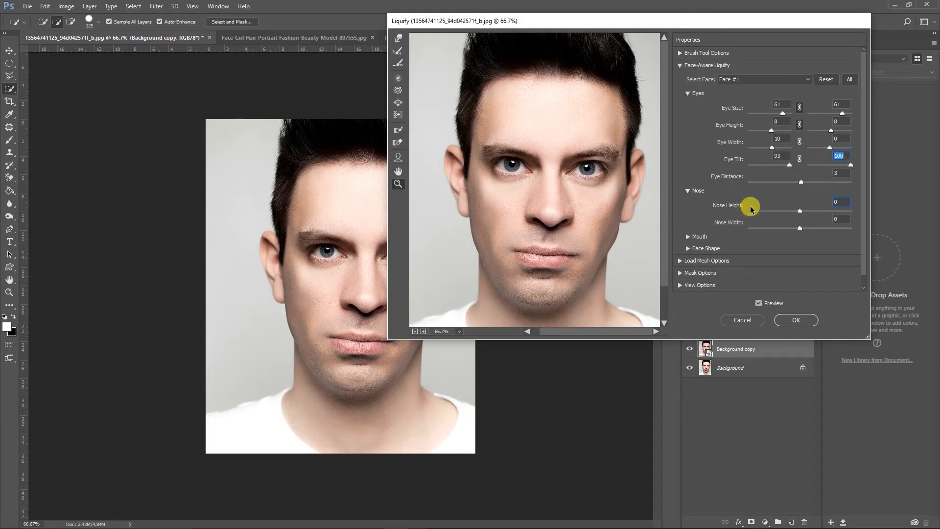
click(689, 93)
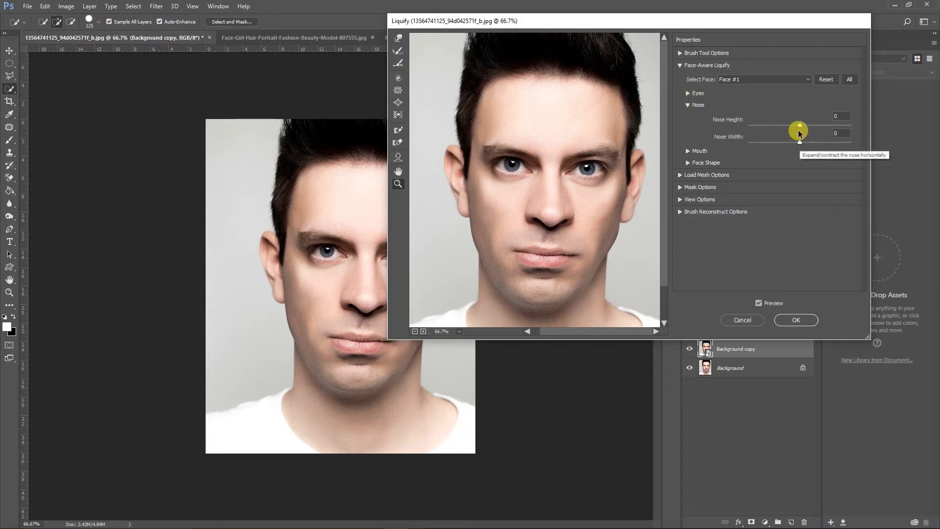
- Set Nose Height to -100 and narrow the nose to a Nose Width of about -36
drag(799, 126, 742, 137)
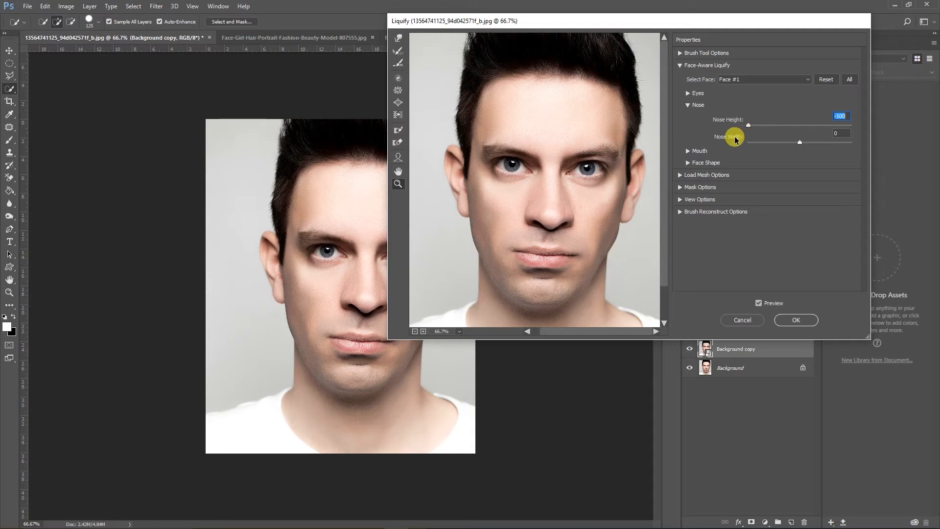
click(800, 143)
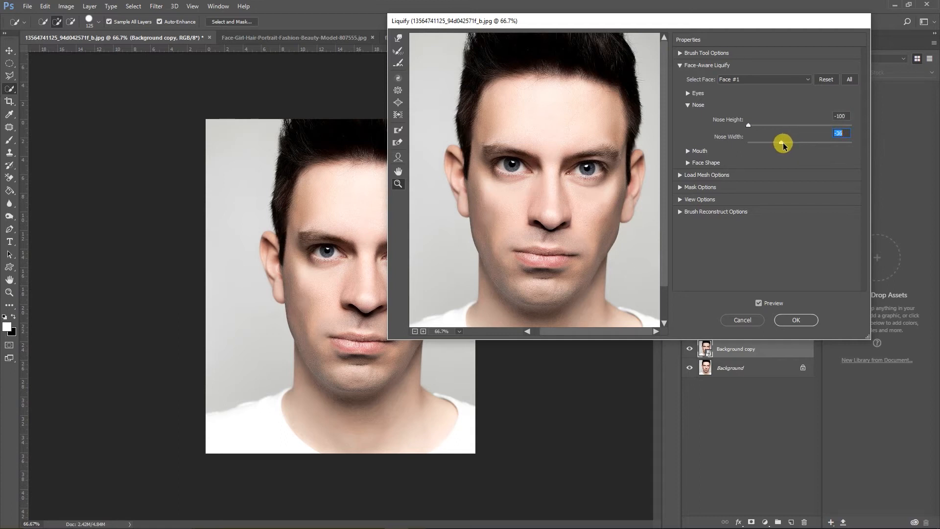
click(687, 105)
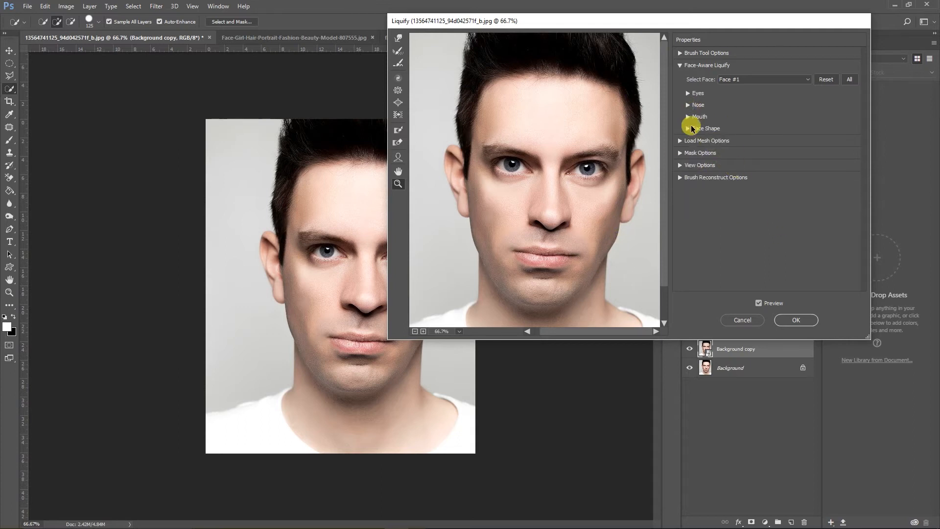
- Try the mouth's Smile at 100, set it to -7, and apply the Liquify changes to the man's portrait
click(689, 117)
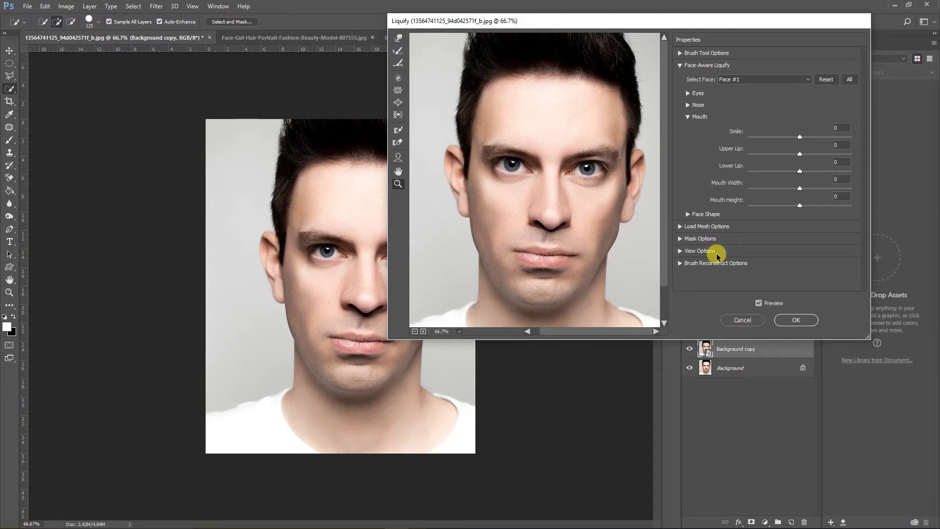
click(802, 139)
drag(804, 139, 815, 139)
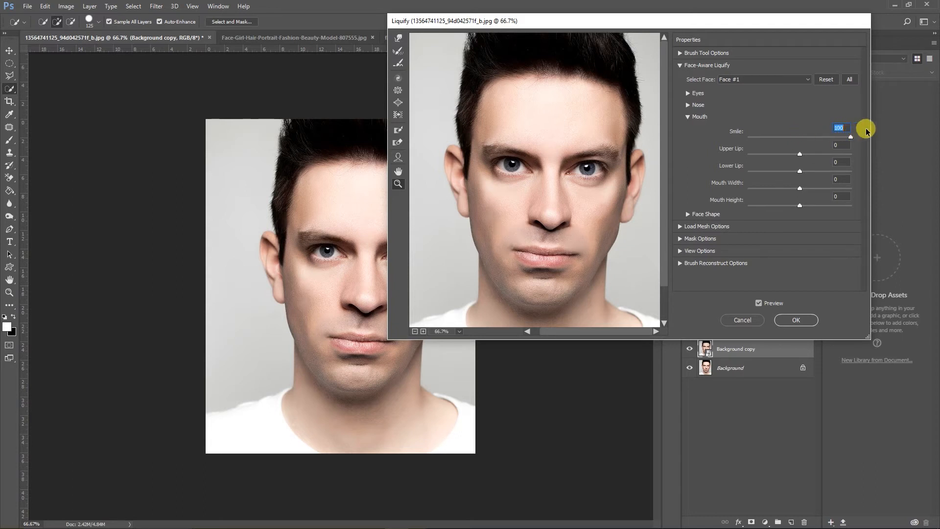
drag(871, 129, 805, 143)
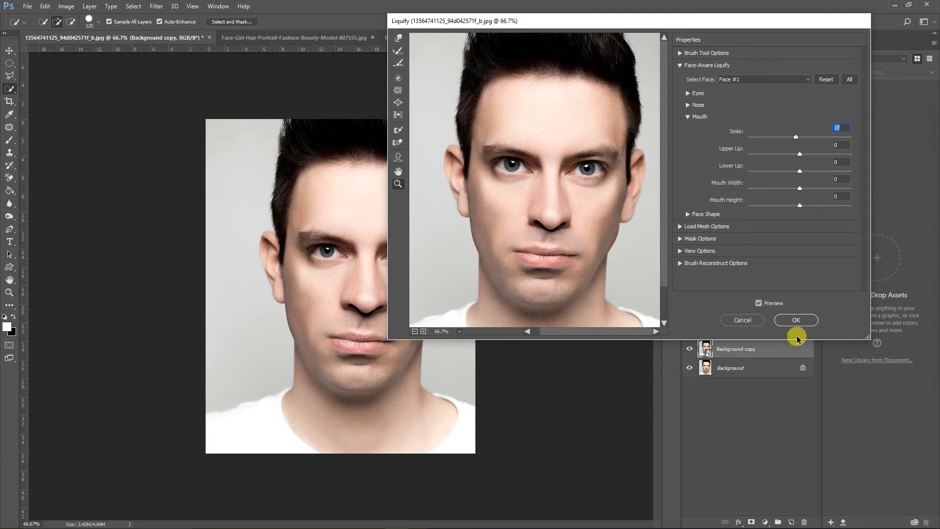
click(795, 321)
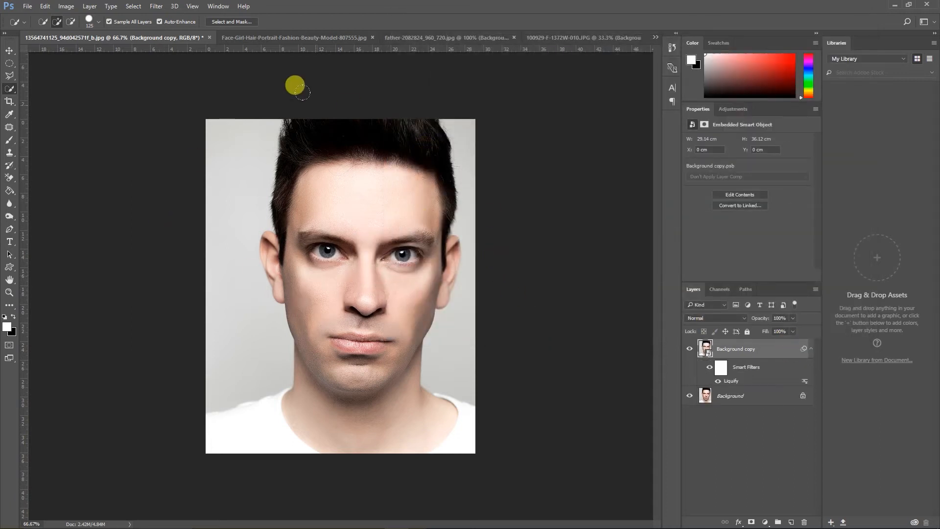
- Switch to the Face-Girl-Hair-Portrait-Fashion-Beauty-Model-807555.jpg document and open Liquify on its Background copy layer
click(299, 39)
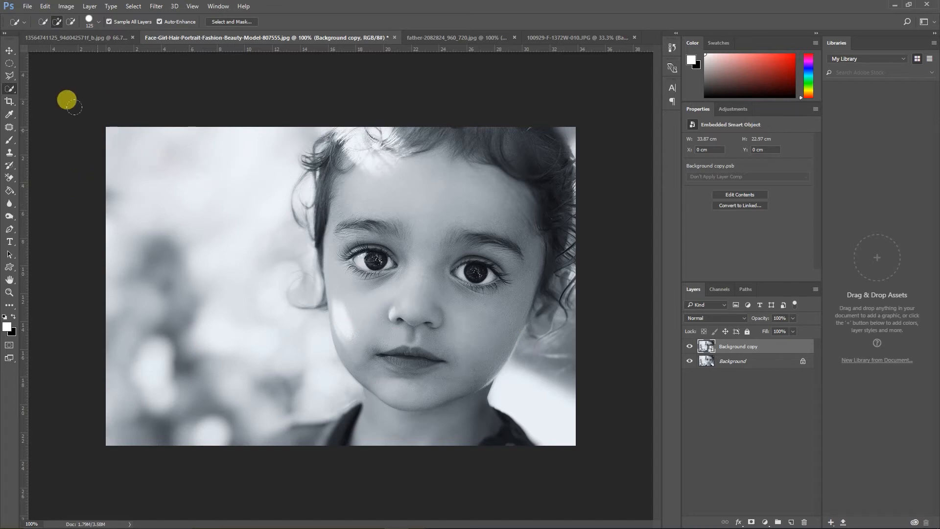
click(9, 50)
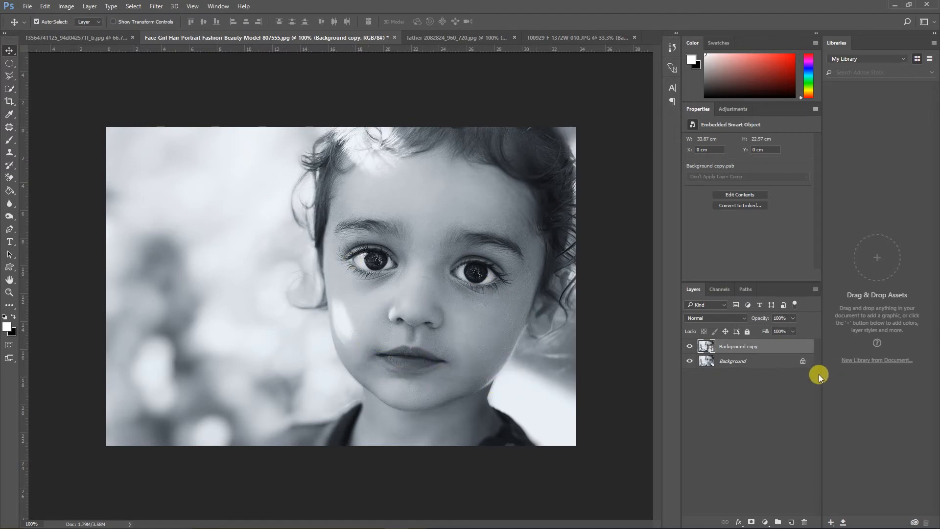
click(156, 6)
click(169, 17)
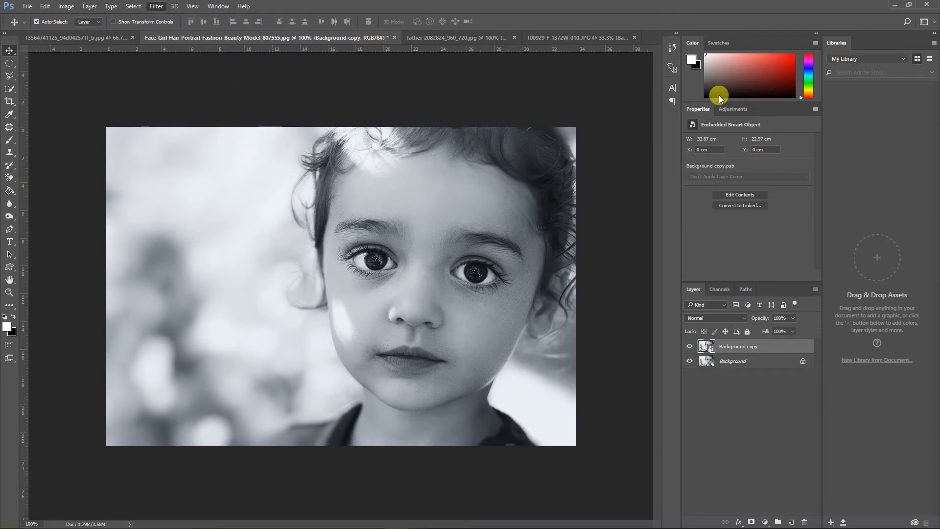
mouse_move(699, 28)
mouse_down()
mouse_move(786, 19)
mouse_move(712, 20)
mouse_up()
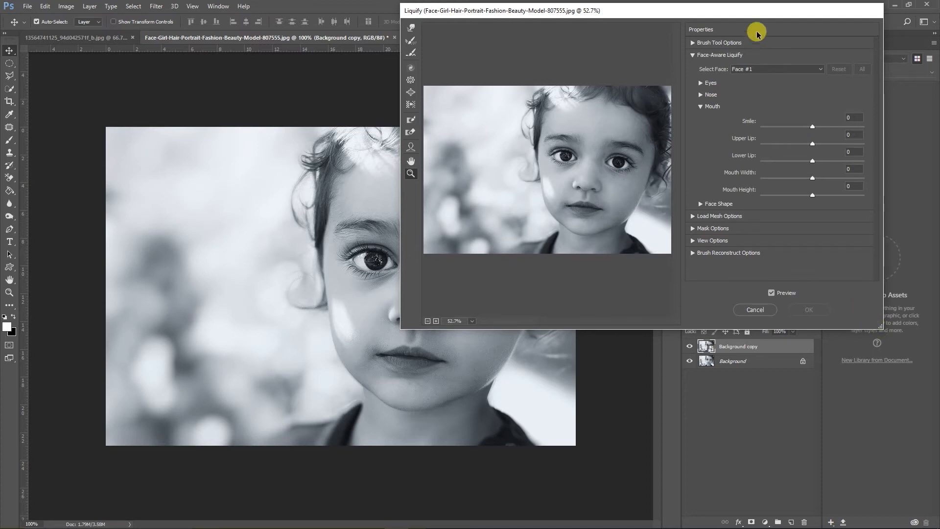
mouse_move(726, 12)
mouse_down()
mouse_move(765, 31)
mouse_move(715, 16)
mouse_up()
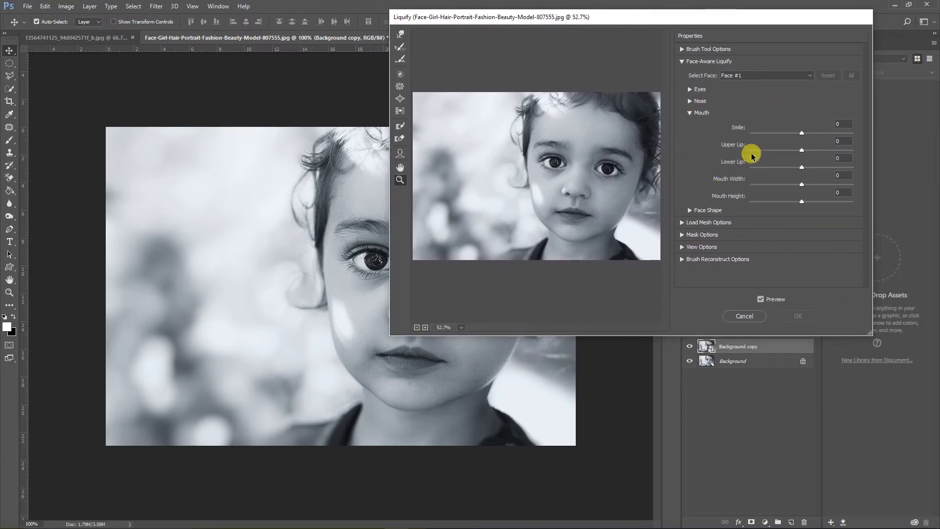
- Raise the child's mouth Smile to 37 and apply Liquify to the smart object layer
click(802, 134)
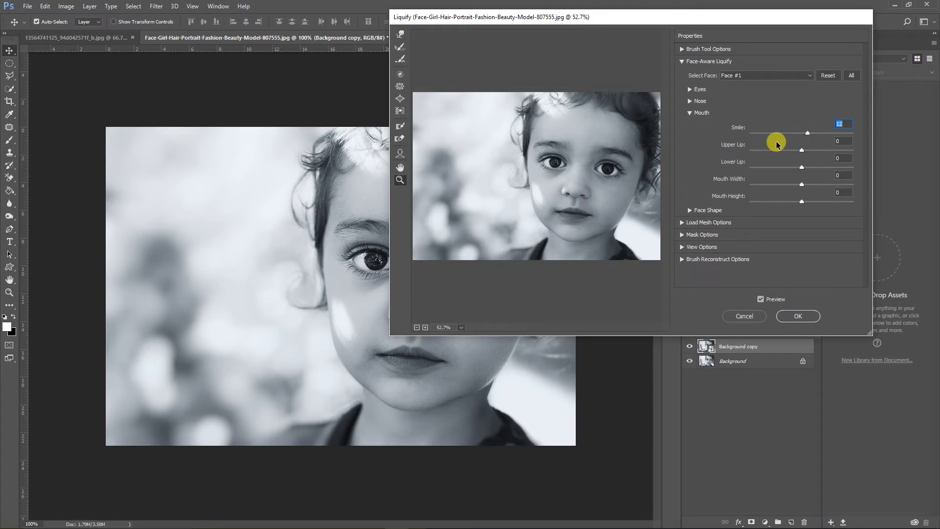
click(425, 328)
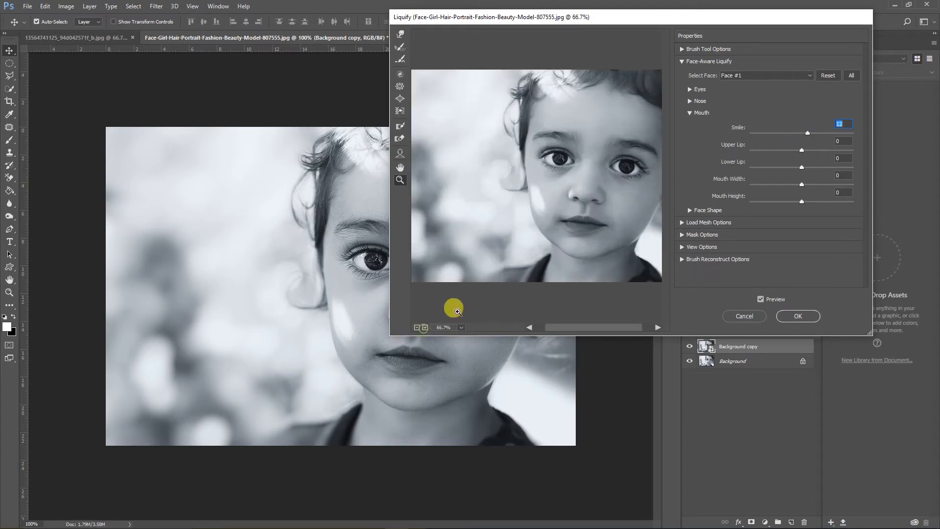
click(590, 221)
click(520, 239)
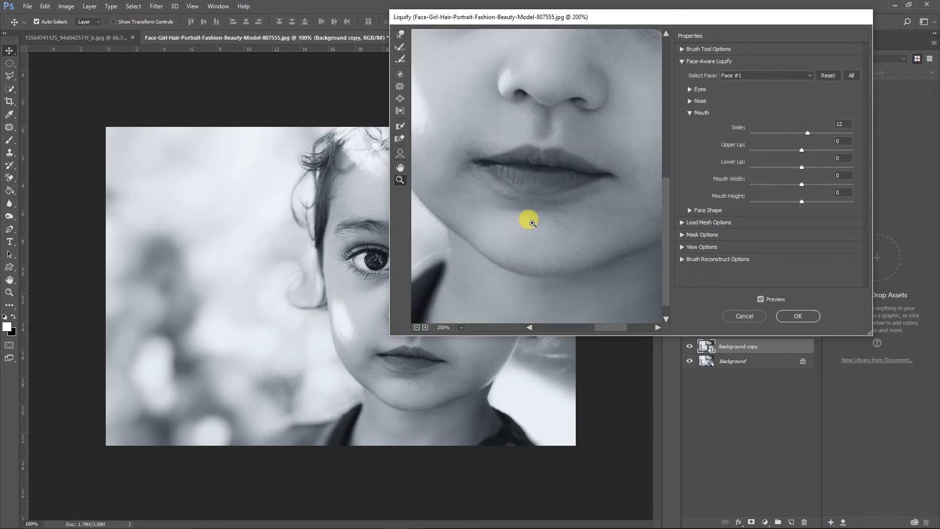
drag(809, 134, 812, 134)
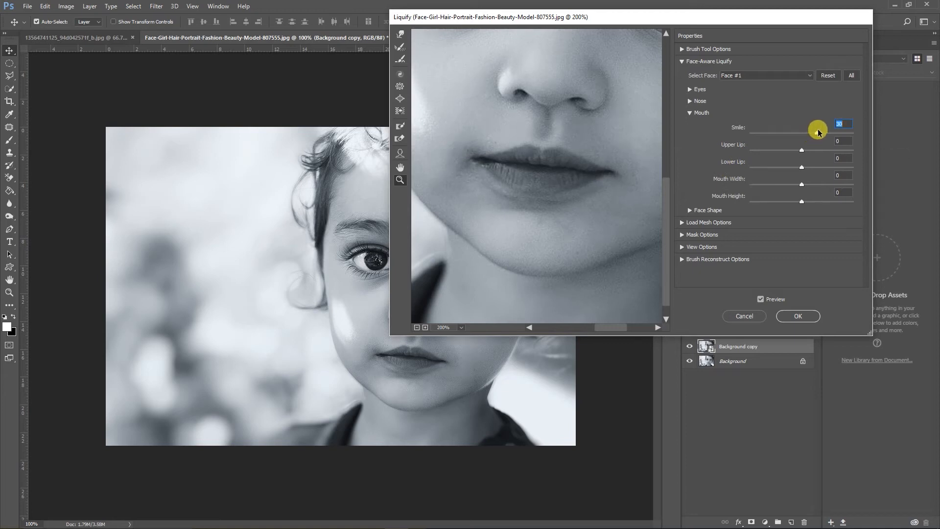
drag(816, 131, 818, 132)
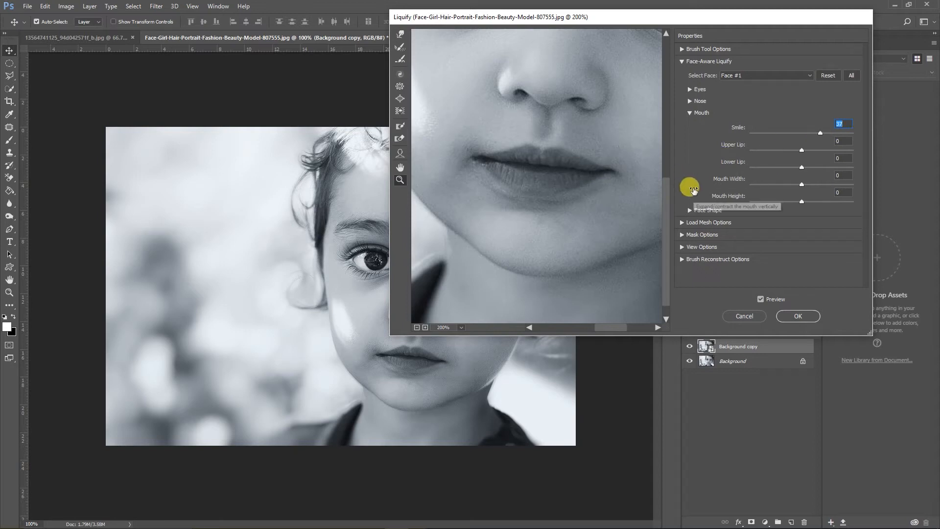
click(797, 316)
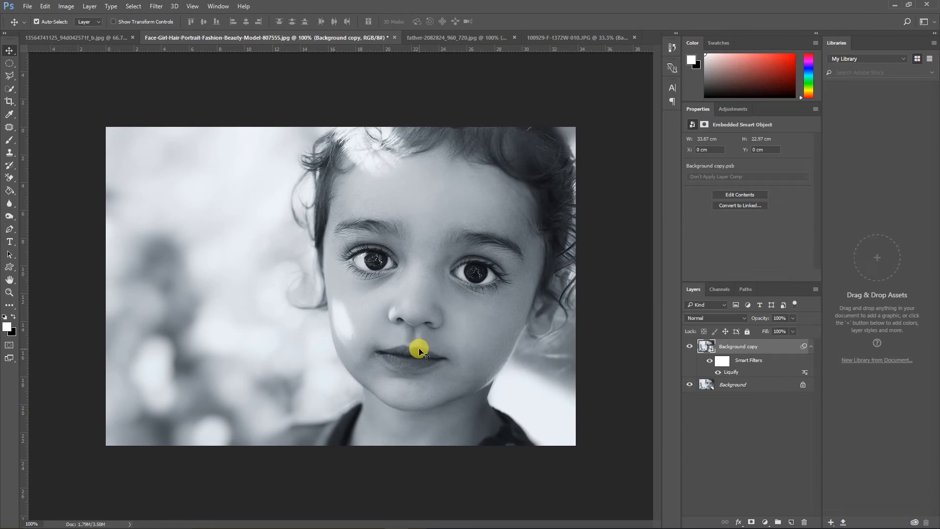
- Toggle the Background copy layer's visibility to compare the child's mouth before and after Liquify
click(689, 346)
click(690, 346)
click(689, 347)
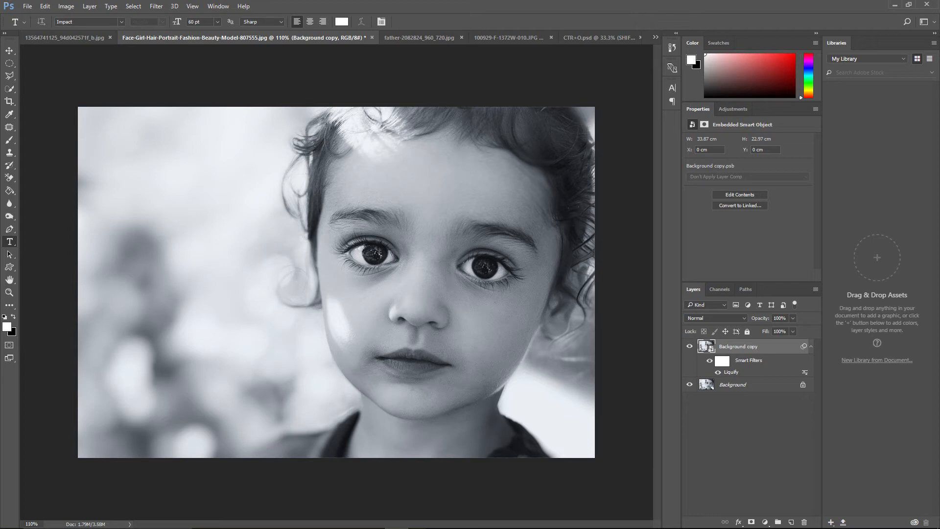
- Open Liquify on the child's Background copy smart object and magnify the preview to 200% around the mouth
click(156, 6)
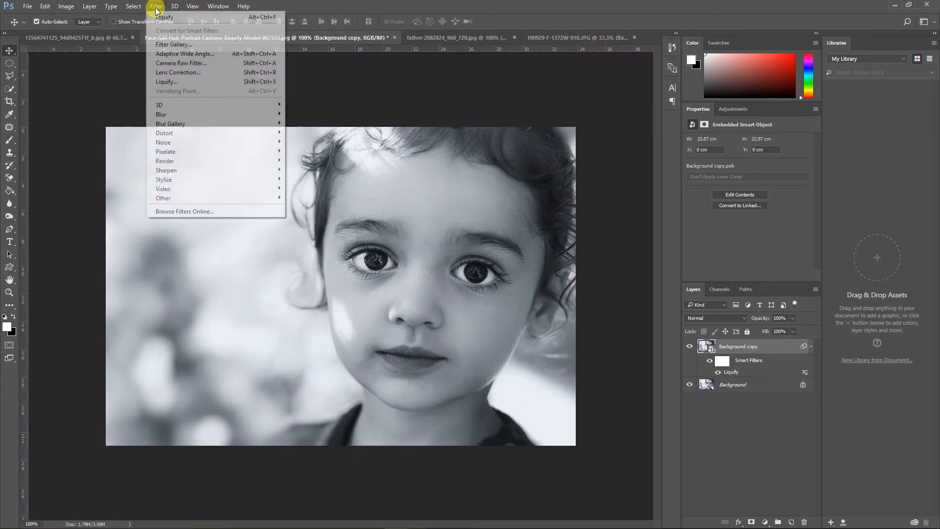
key(Escape)
key(shift+ctrl+x)
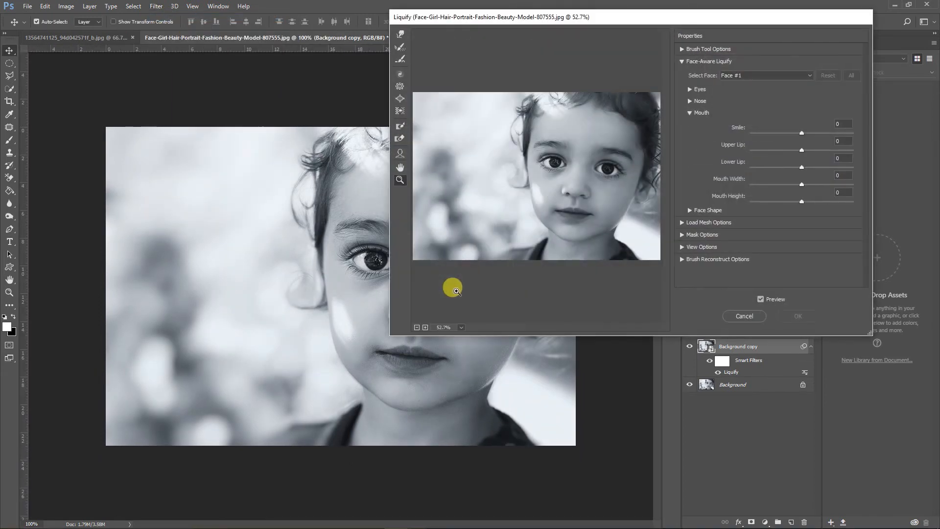
click(425, 327)
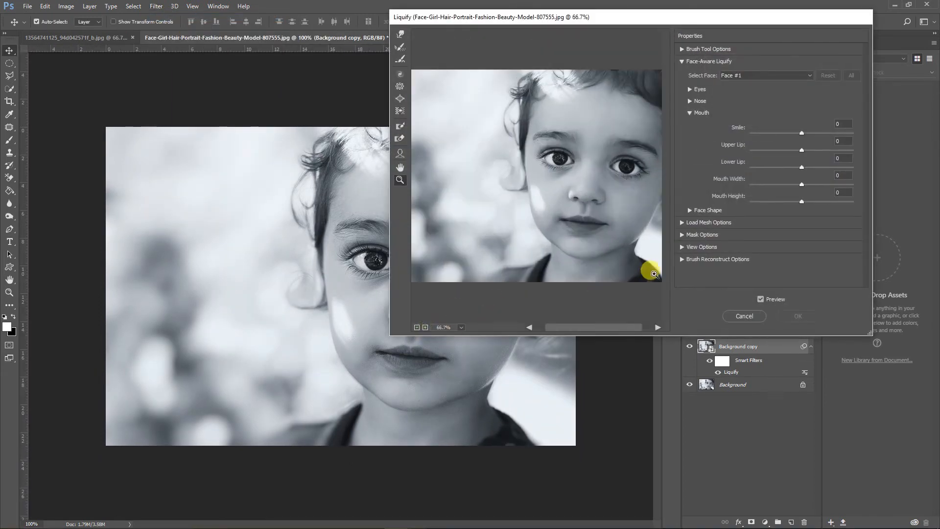
click(595, 221)
click(517, 233)
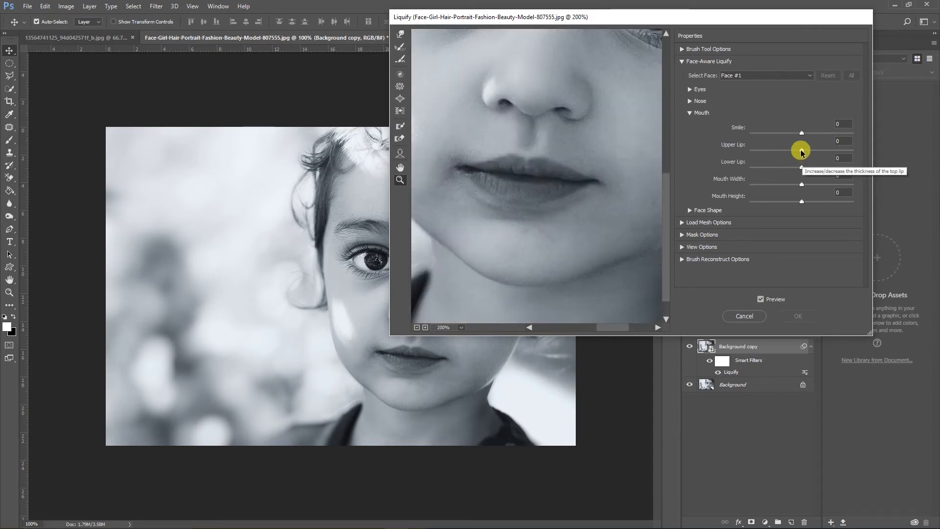
- Try the child's Upper Lip at 100 and -14 and the Lower Lip at -100, returning both to 0
drag(802, 151, 852, 149)
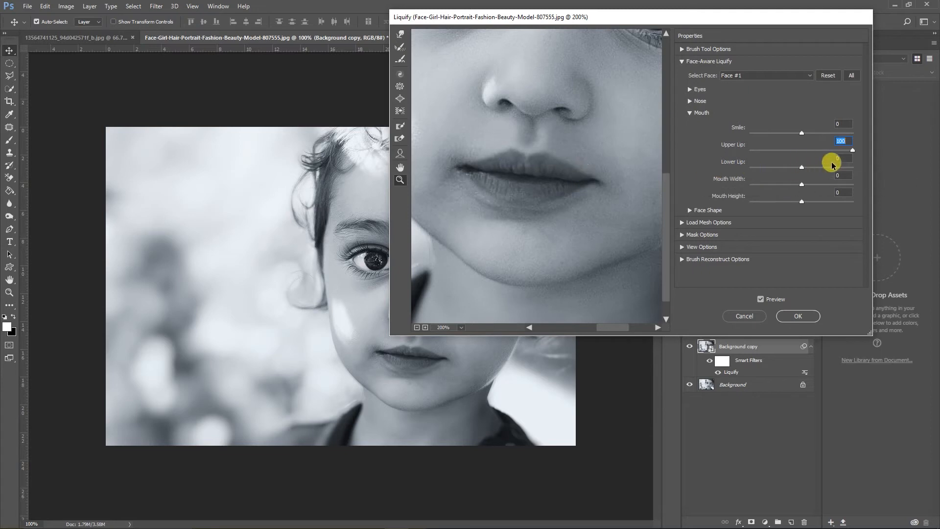
drag(852, 150, 793, 152)
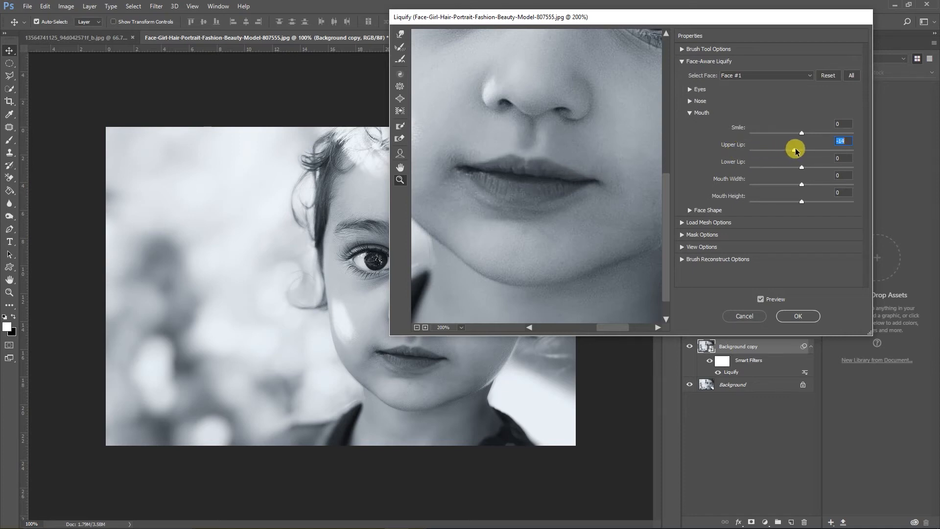
text(0)
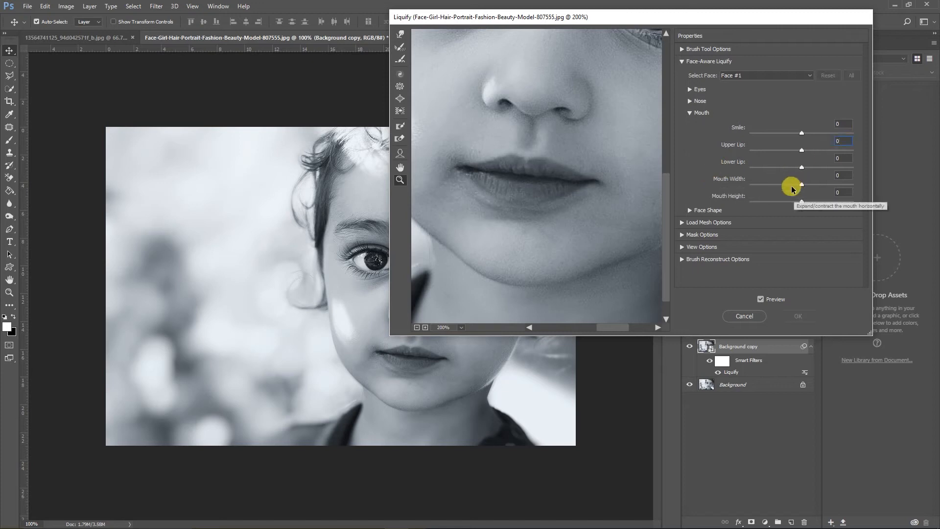
drag(804, 169, 735, 170)
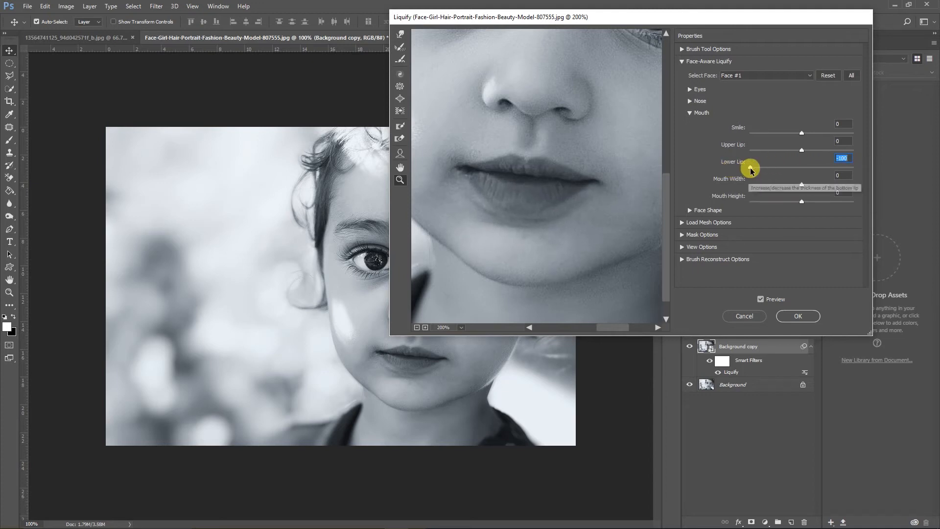
drag(750, 167, 804, 163)
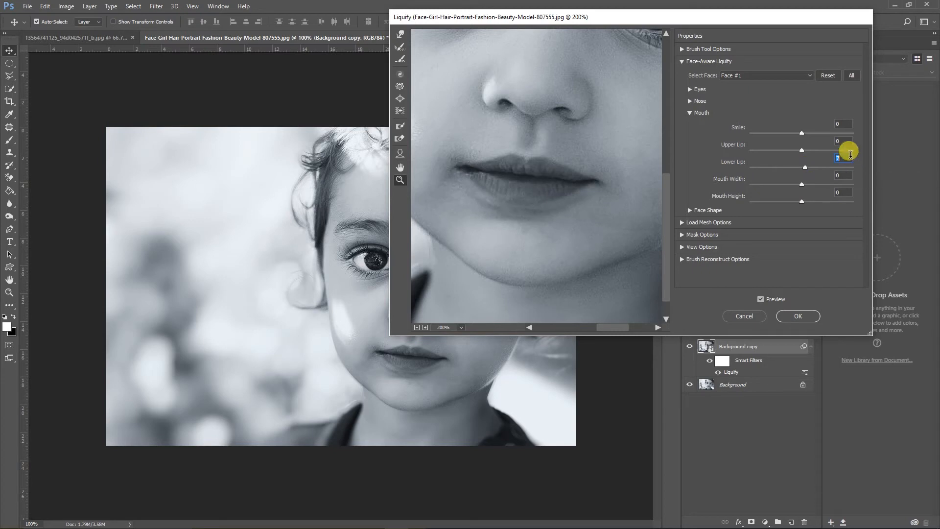
- Set the child's Mouth Width to -100 and Mouth Height to 100, and apply Liquify as a second smart filter
drag(804, 187, 813, 185)
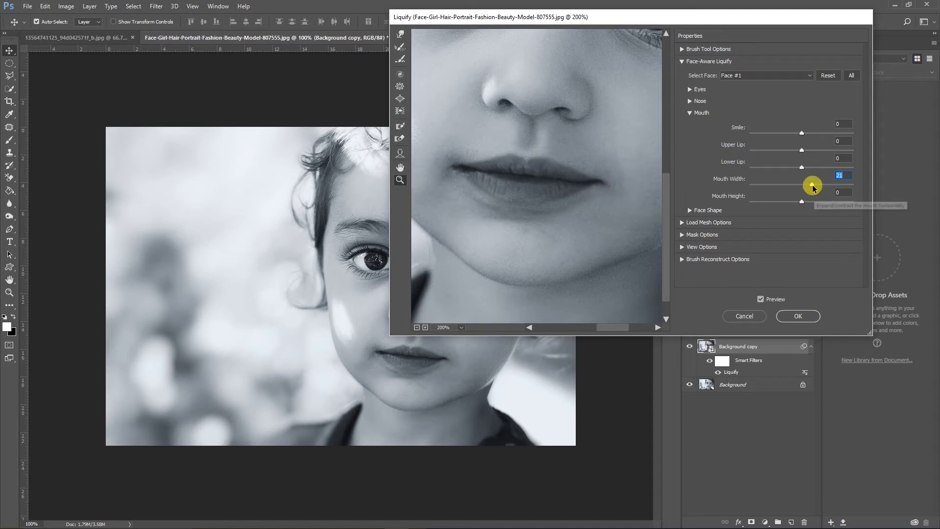
drag(821, 186, 741, 186)
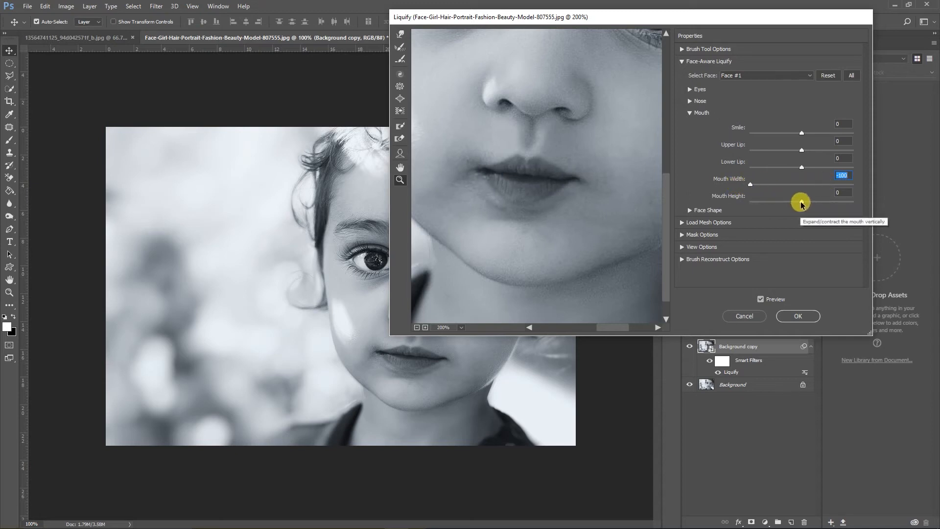
click(802, 202)
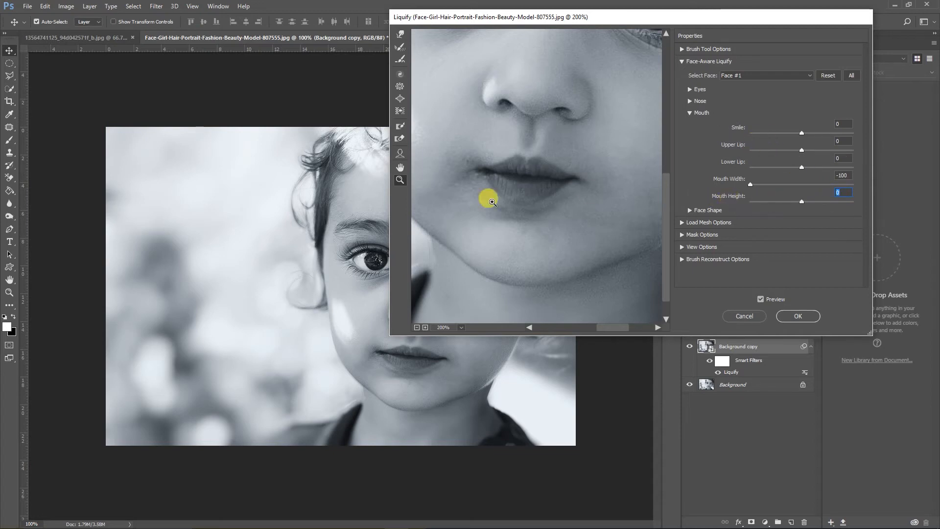
drag(802, 202, 870, 196)
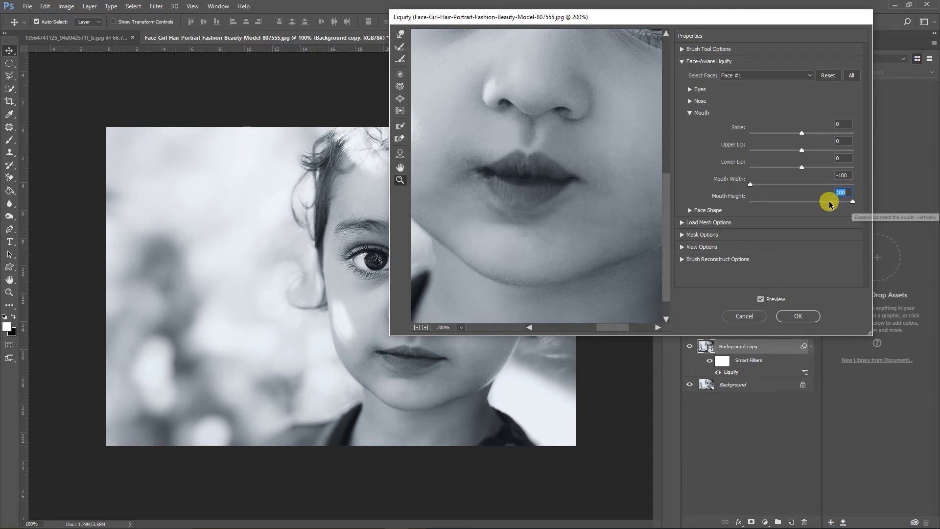
drag(854, 202, 885, 210)
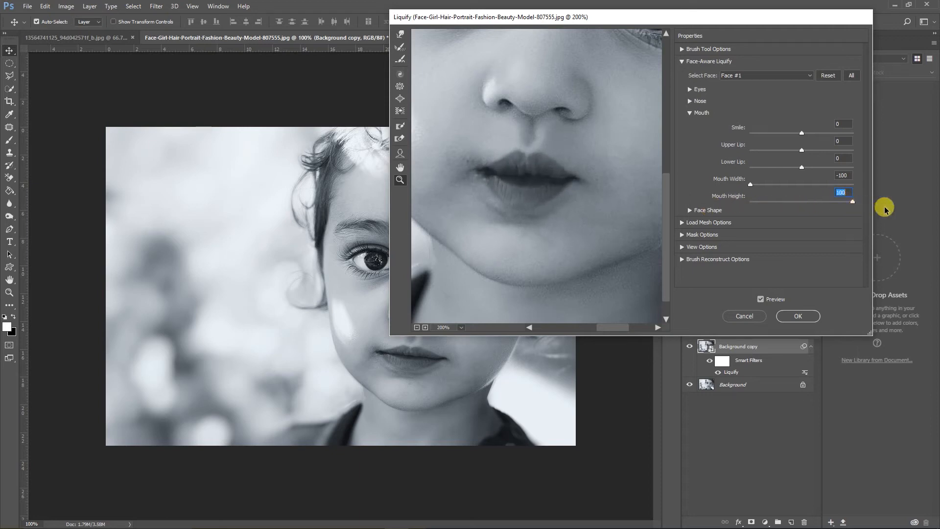
click(800, 317)
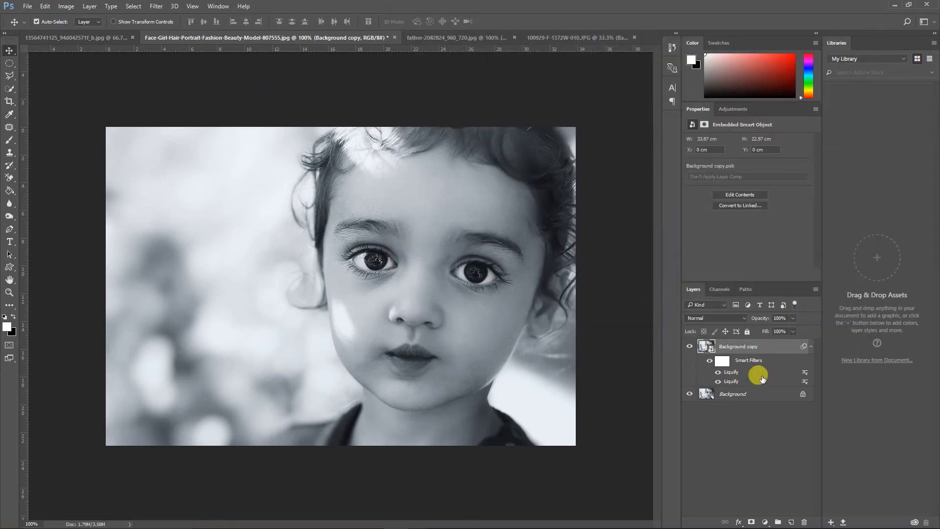
- Reopen the lower Liquify smart filter to check its stored Mouth settings, and close it without changes
double_click(730, 383)
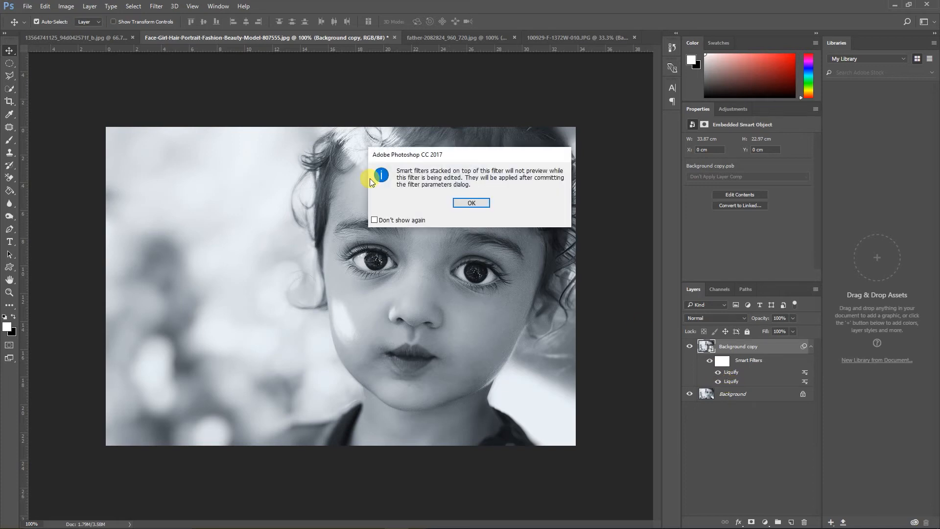
click(467, 202)
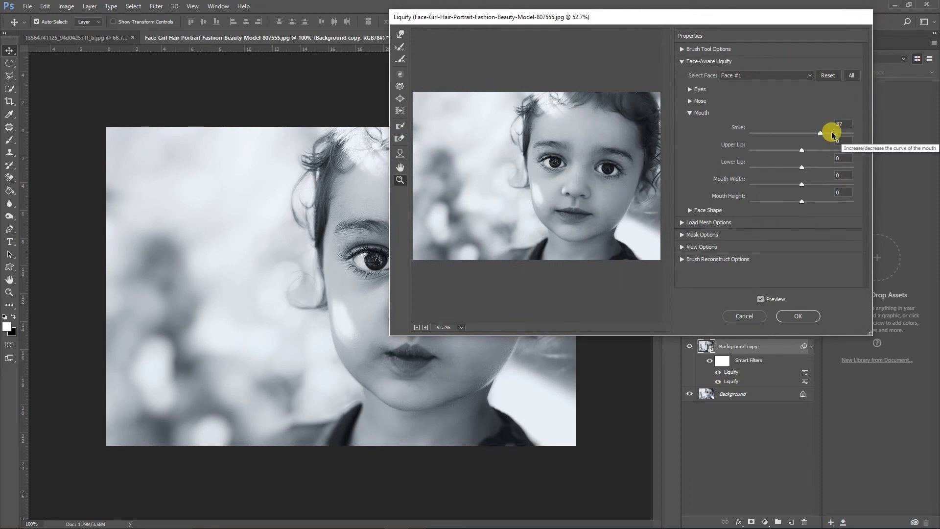
click(751, 323)
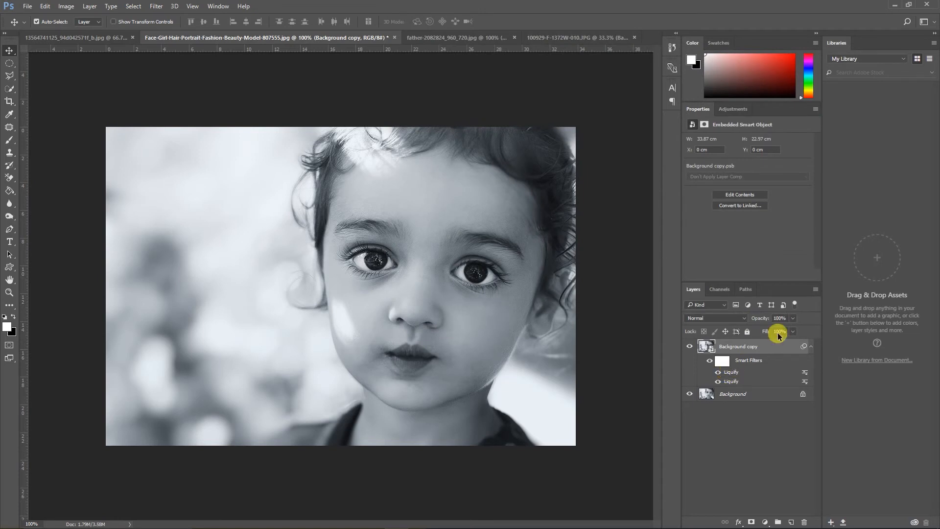
- Reopen the upper Liquify smart filter, reset Mouth Height and Mouth Width to 0, and apply it
key(ctrl+alt+f)
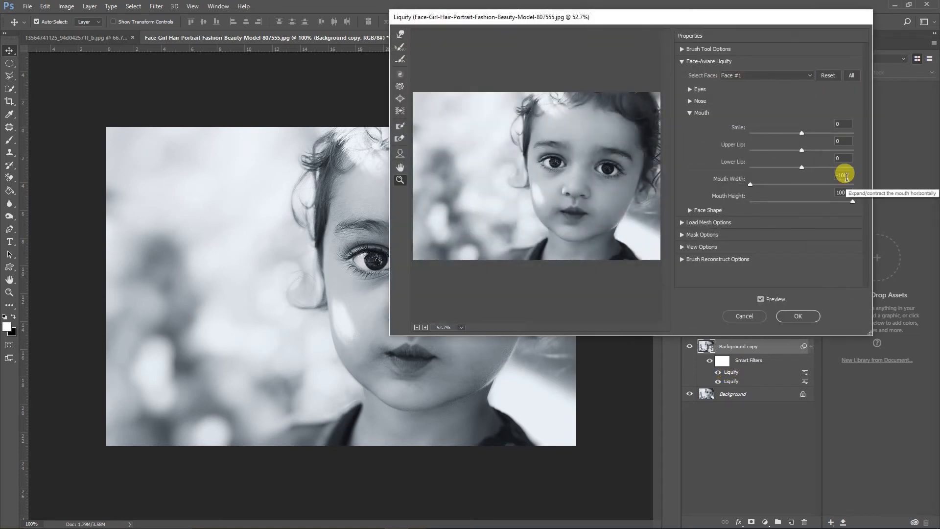
click(852, 192)
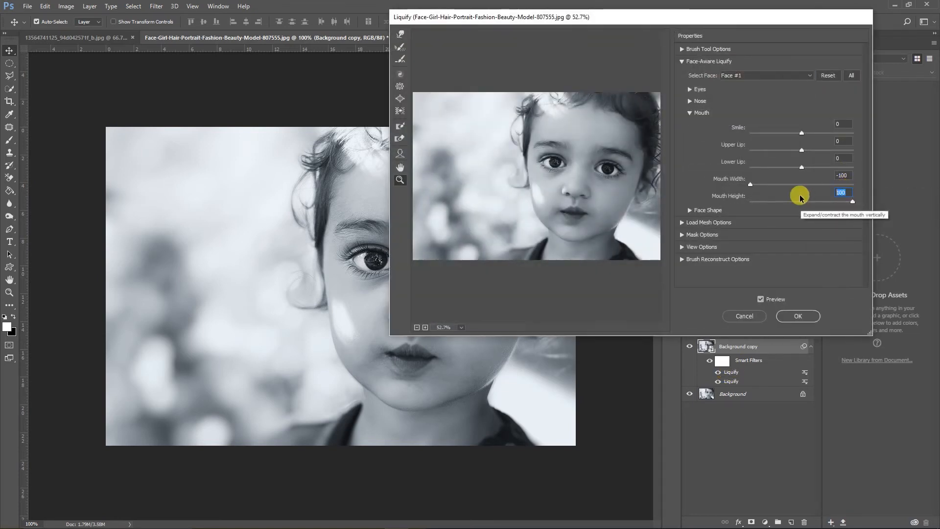
text(0)
click(843, 175)
text(0)
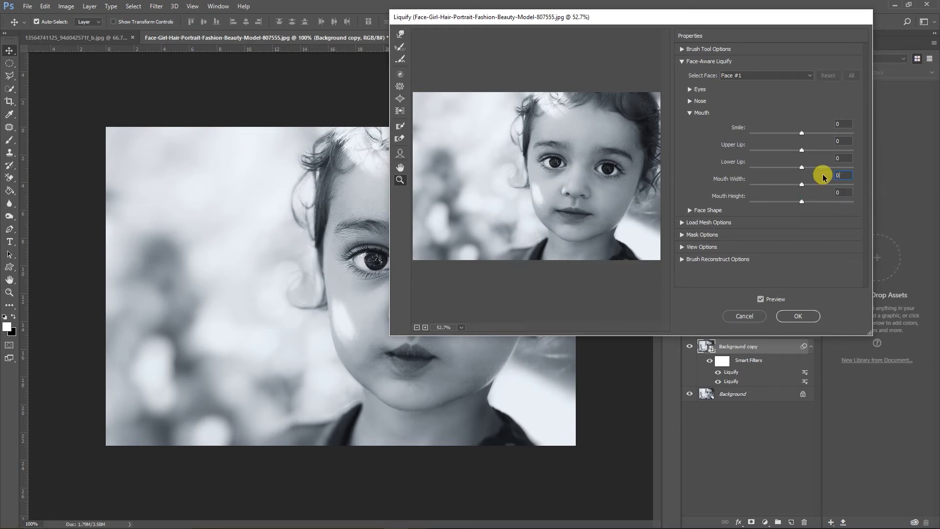
click(799, 316)
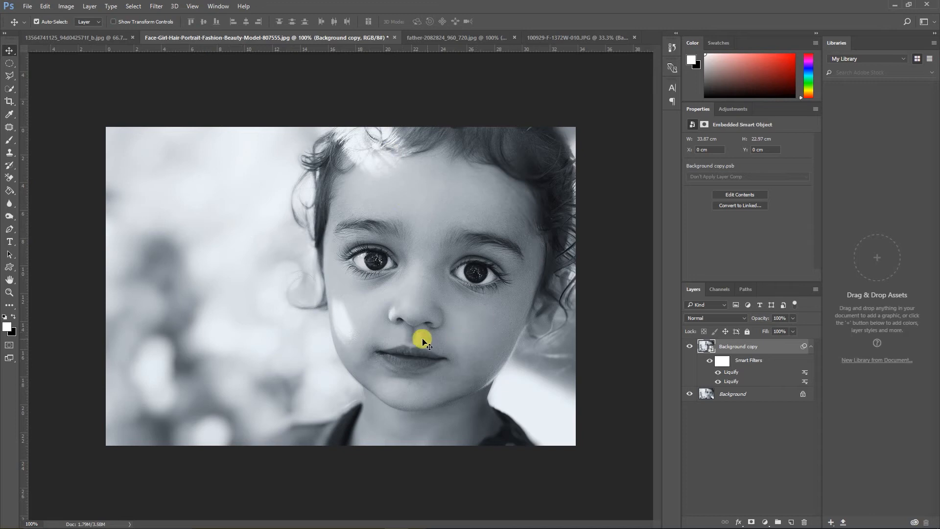
click(84, 36)
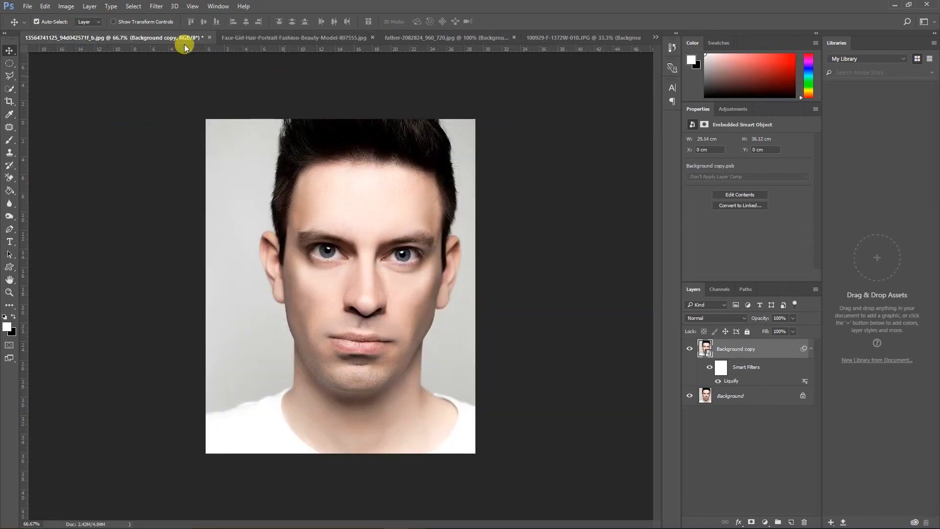
click(155, 6)
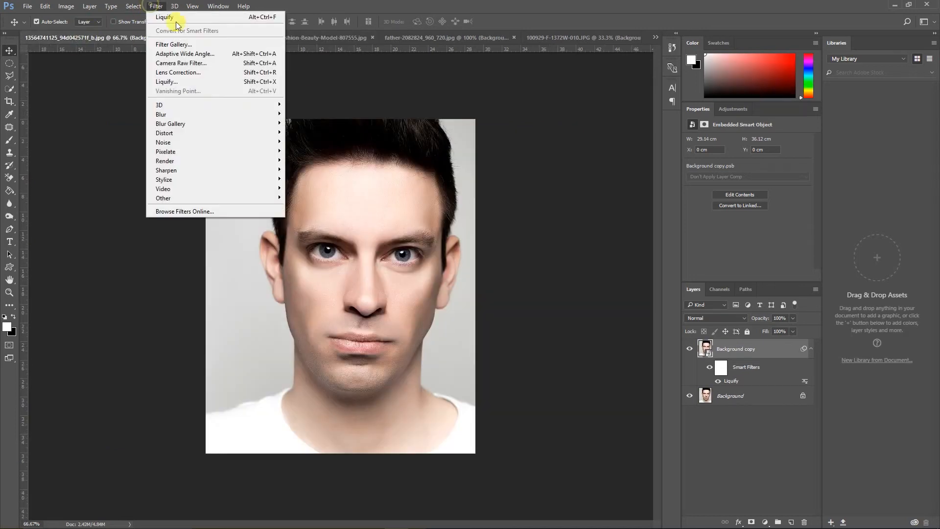
click(222, 84)
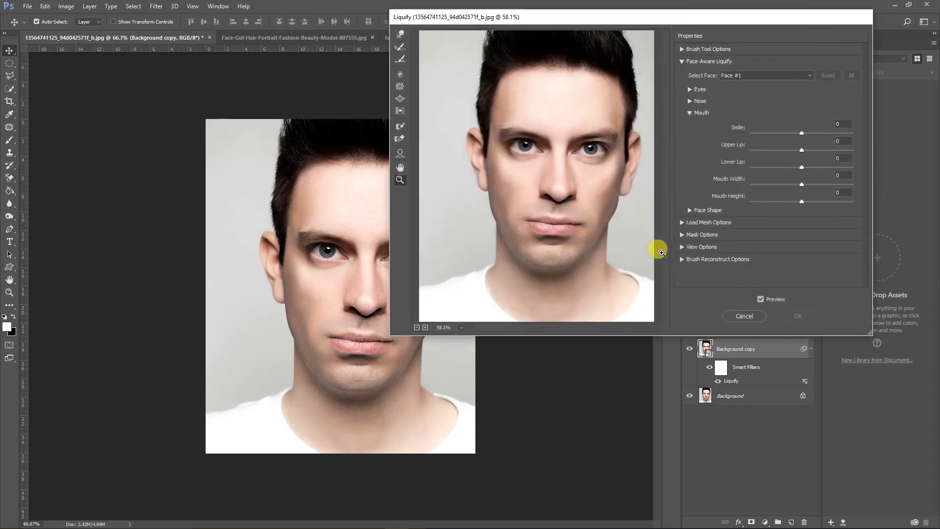
click(690, 114)
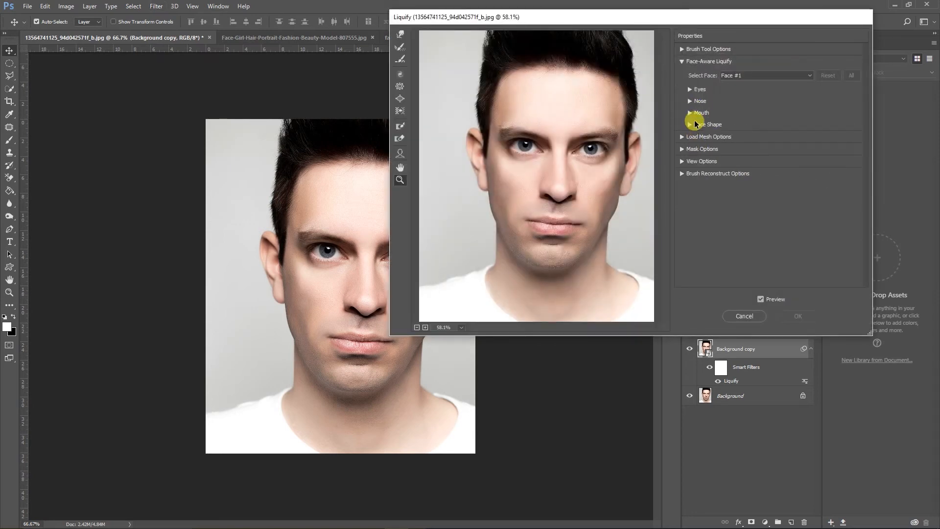
click(690, 125)
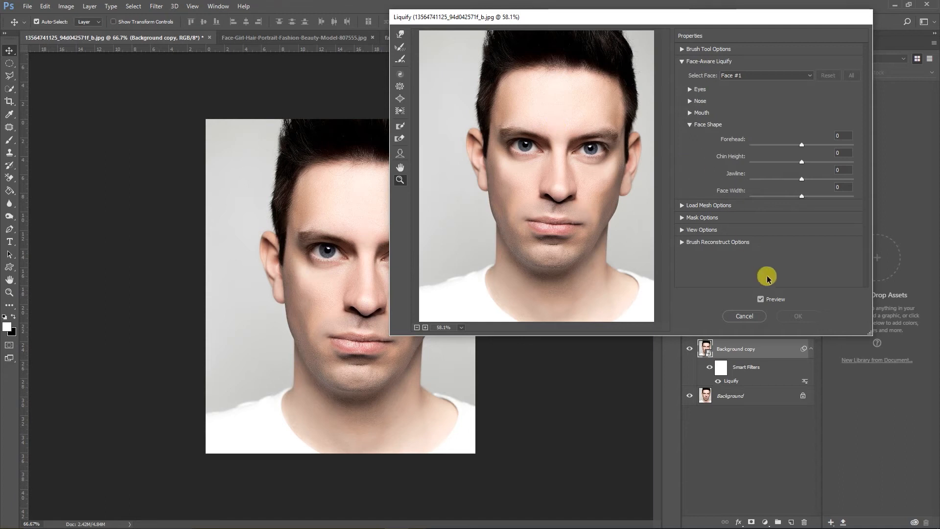
click(743, 316)
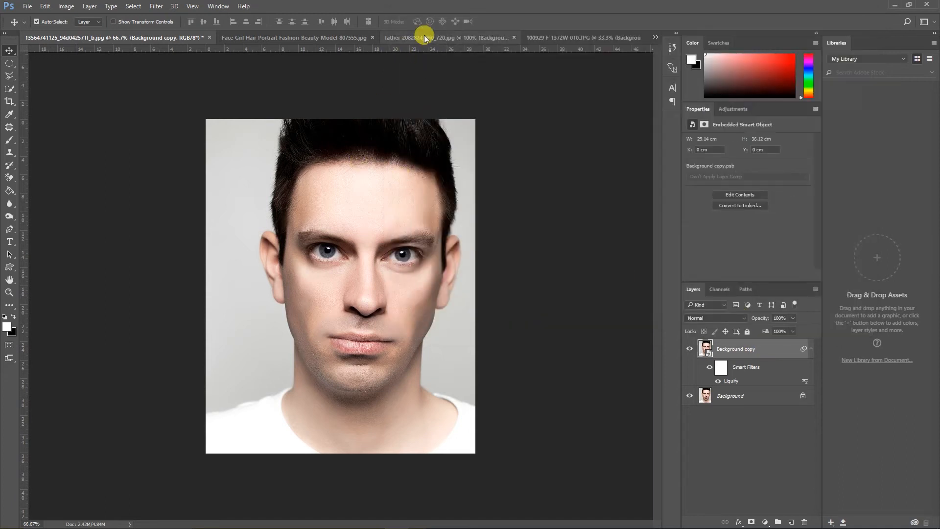
- Switch to the father-2082824_960_720.jpg document and open Liquify on its Background copy layer
click(444, 39)
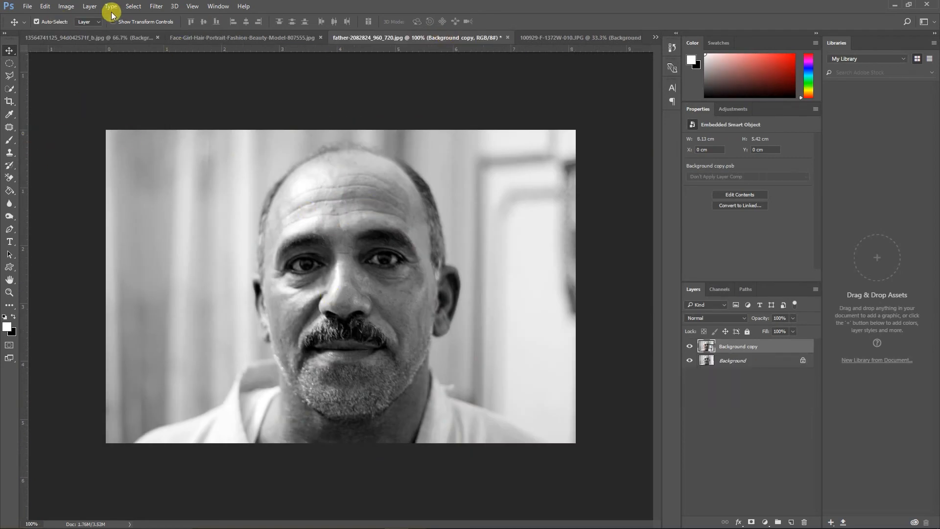
click(151, 7)
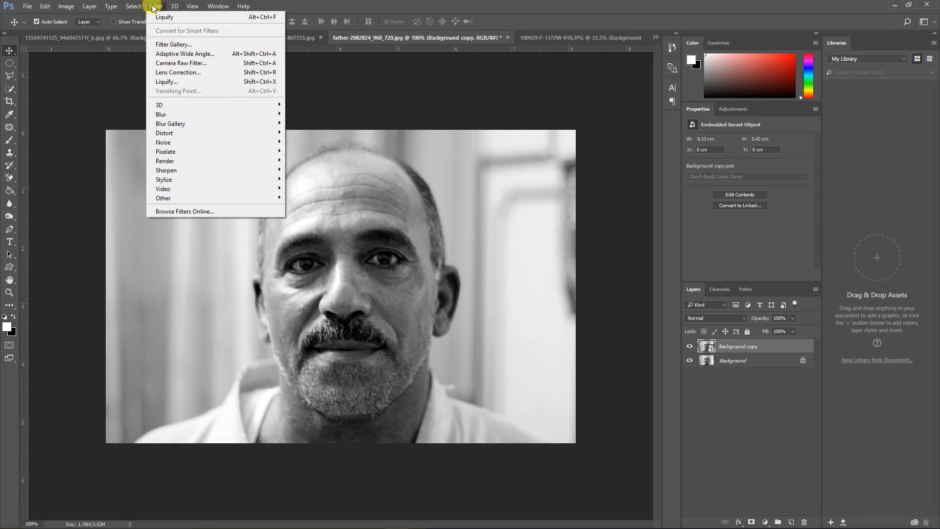
click(170, 19)
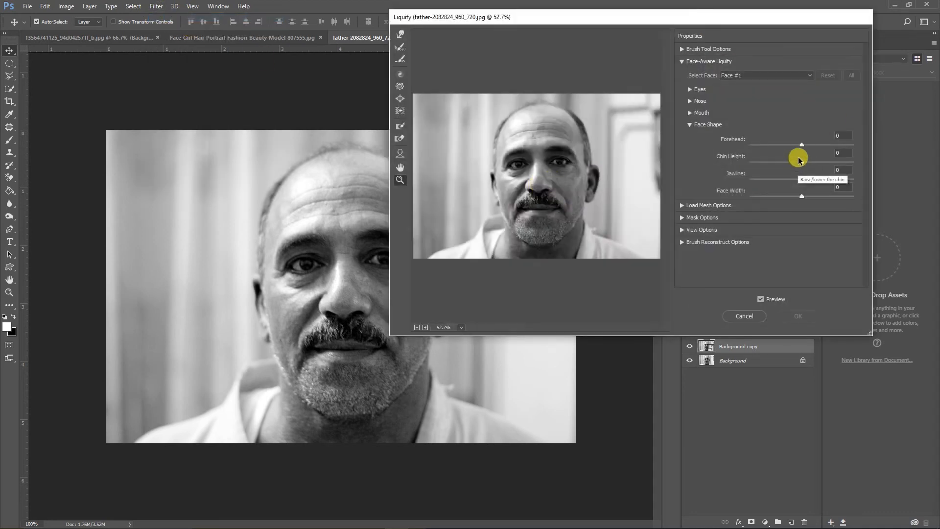
- Try expanded and contracted Forehead values in the Face Shape settings, including 100, and leave Forehead at 3
click(802, 146)
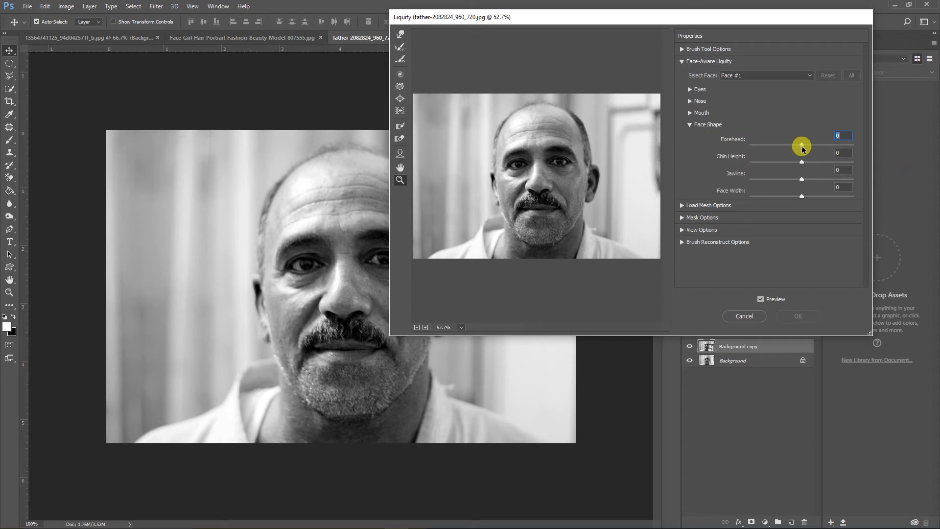
drag(803, 148, 865, 148)
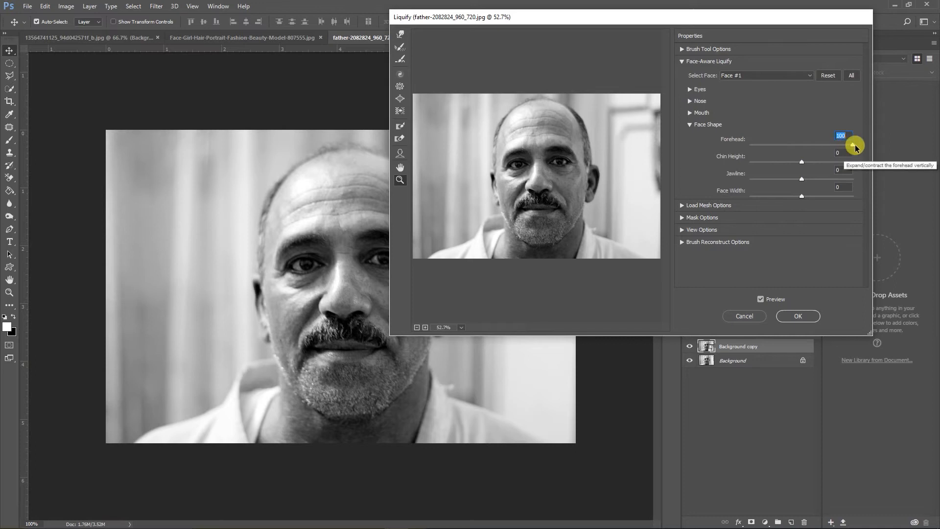
drag(852, 145, 839, 147)
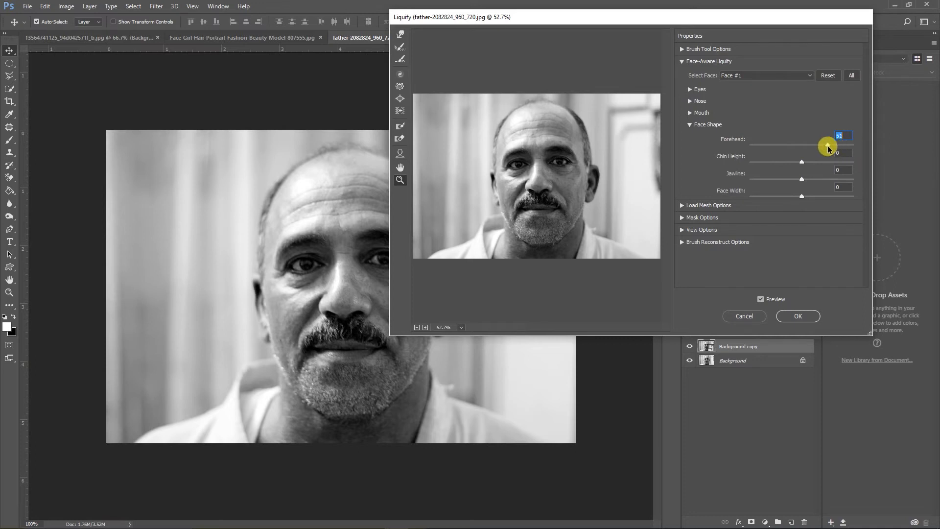
drag(813, 147, 799, 149)
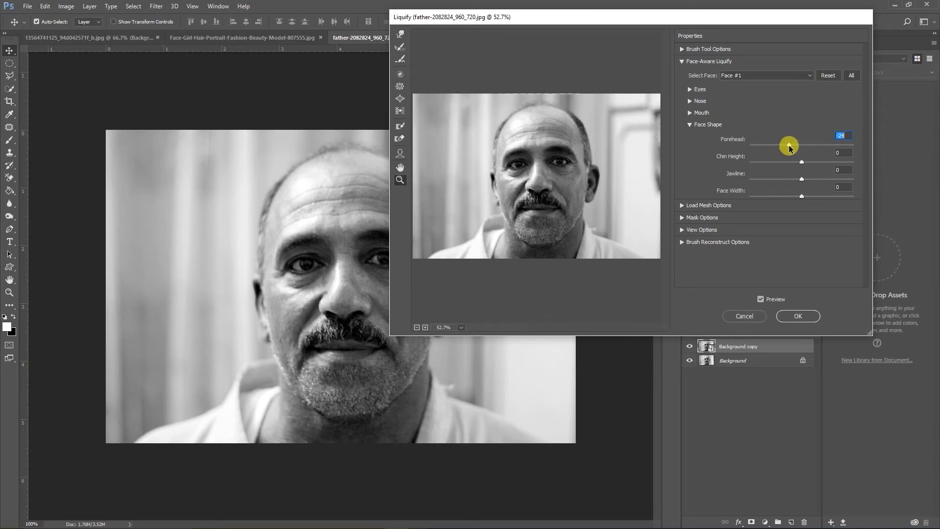
drag(785, 145, 800, 146)
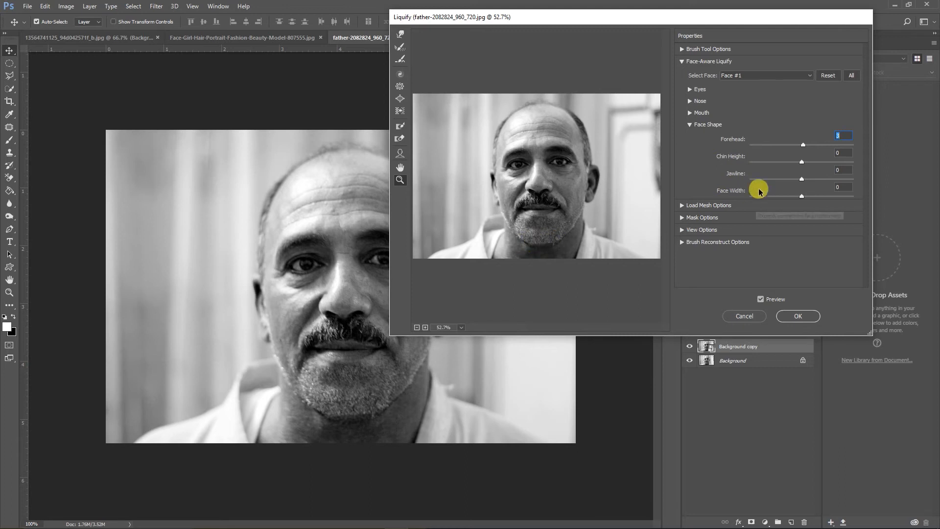
- Try raised and lowered Chin Height values, down to -100, and return Chin Height to 0
click(802, 162)
drag(815, 162, 848, 162)
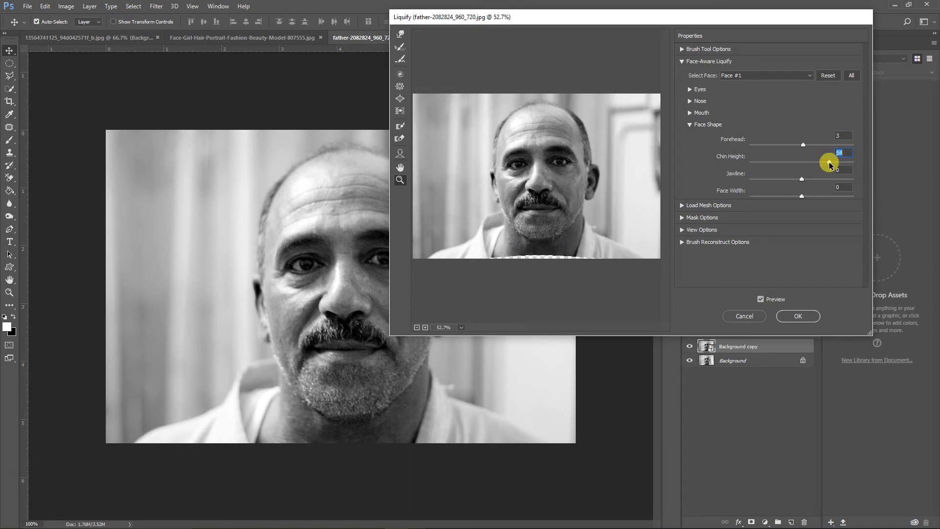
drag(825, 164, 809, 166)
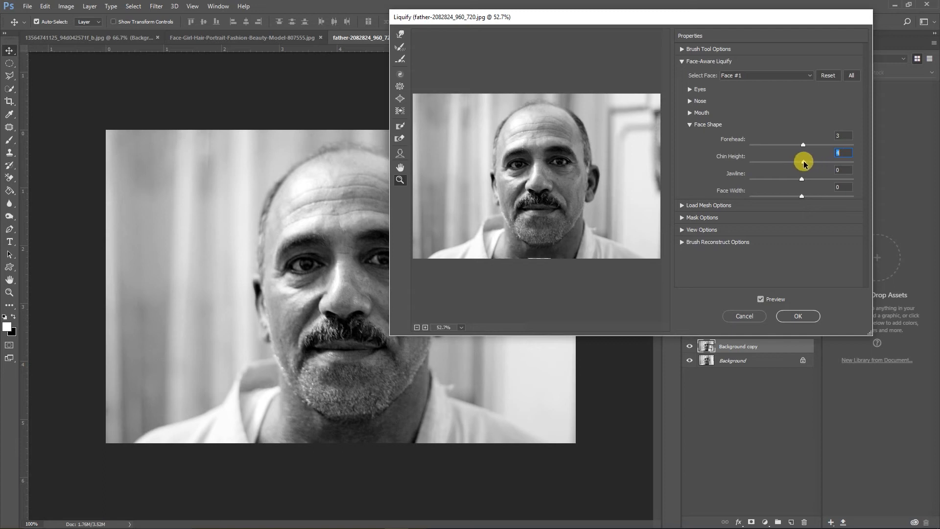
drag(789, 166, 779, 166)
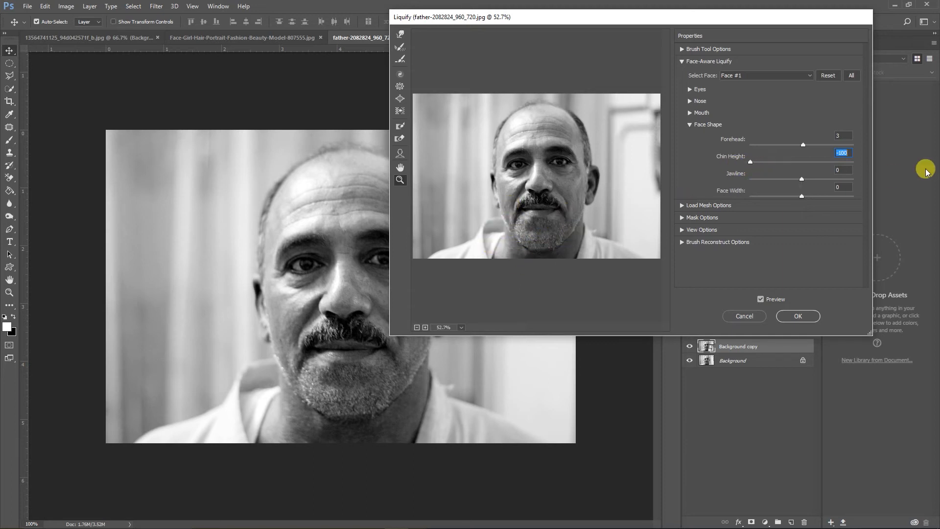
drag(750, 162, 799, 167)
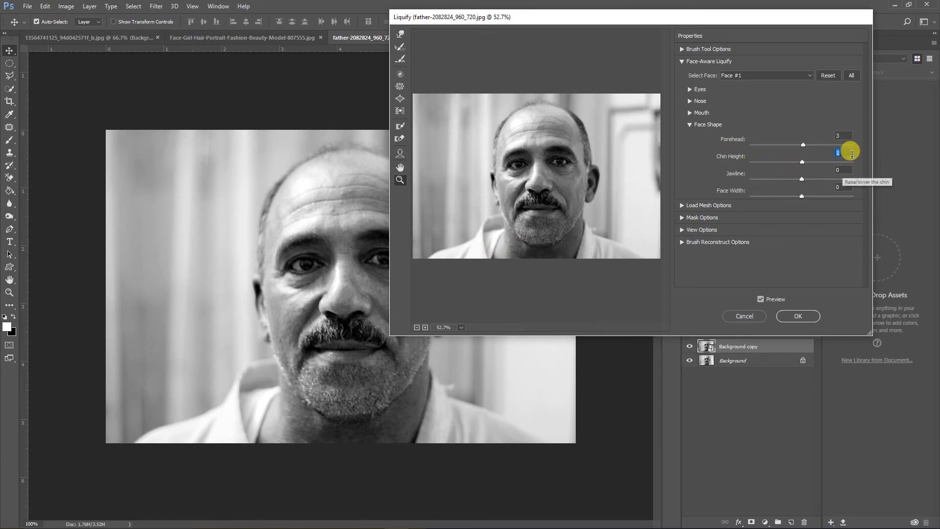
text(0)
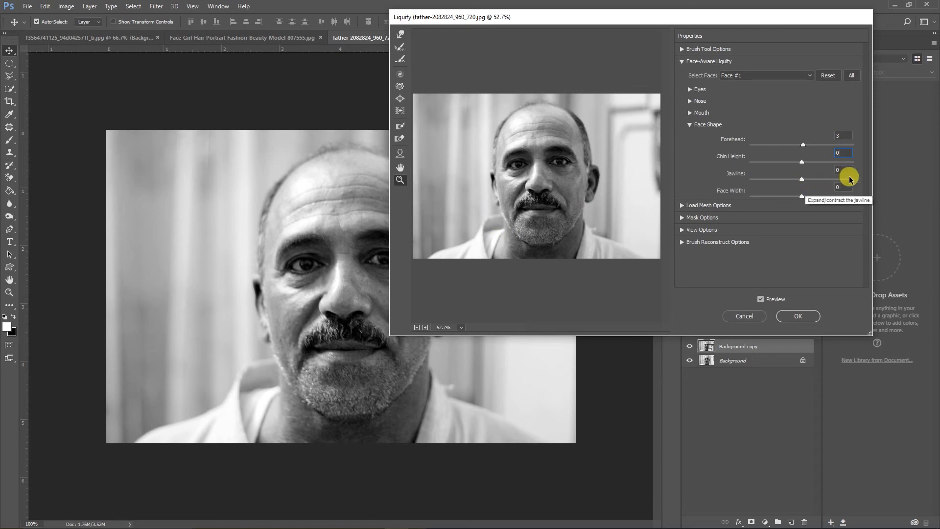
- Set both Jawline and Face Width to -100 and apply the Liquify filter to the Background copy layer
drag(803, 179, 759, 186)
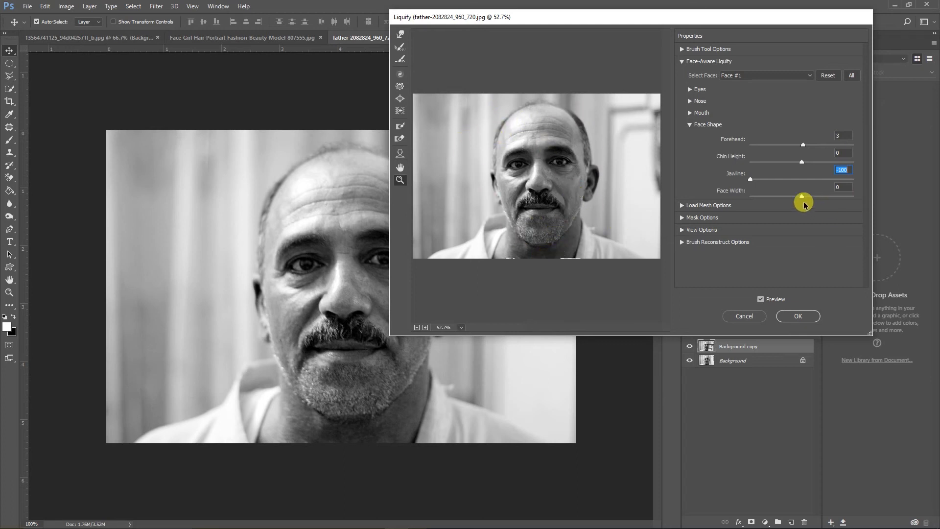
click(802, 198)
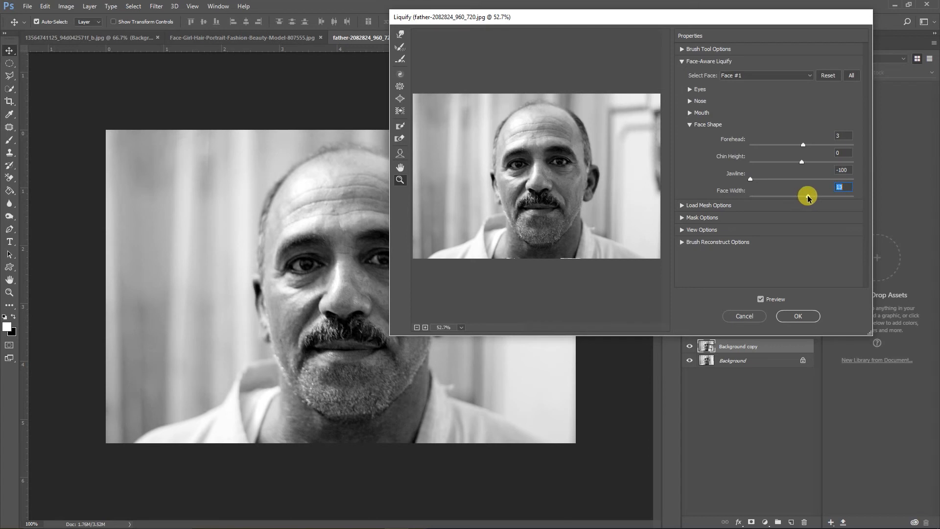
drag(814, 197, 863, 196)
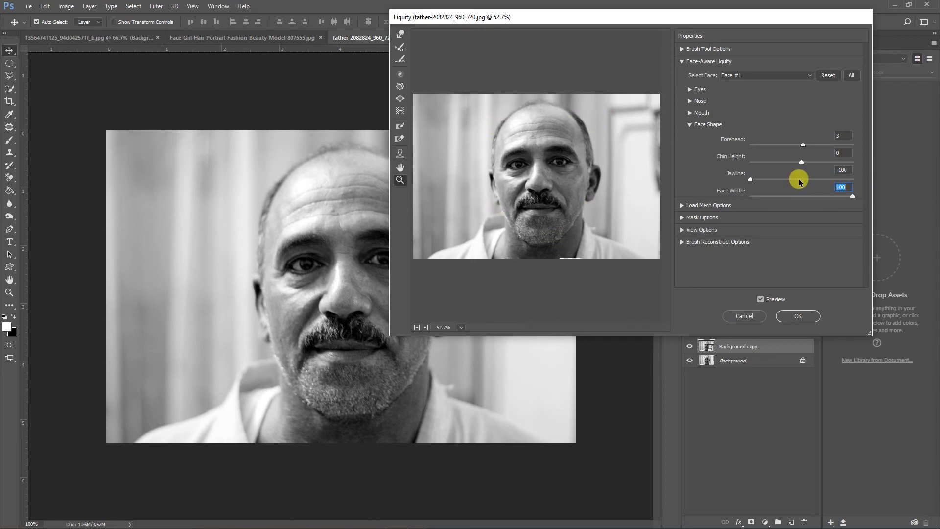
drag(852, 196, 749, 194)
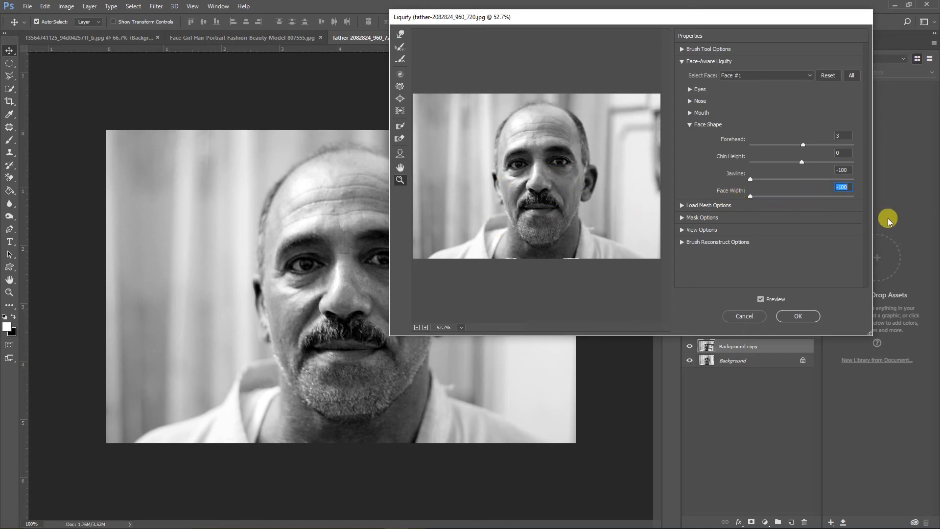
click(798, 317)
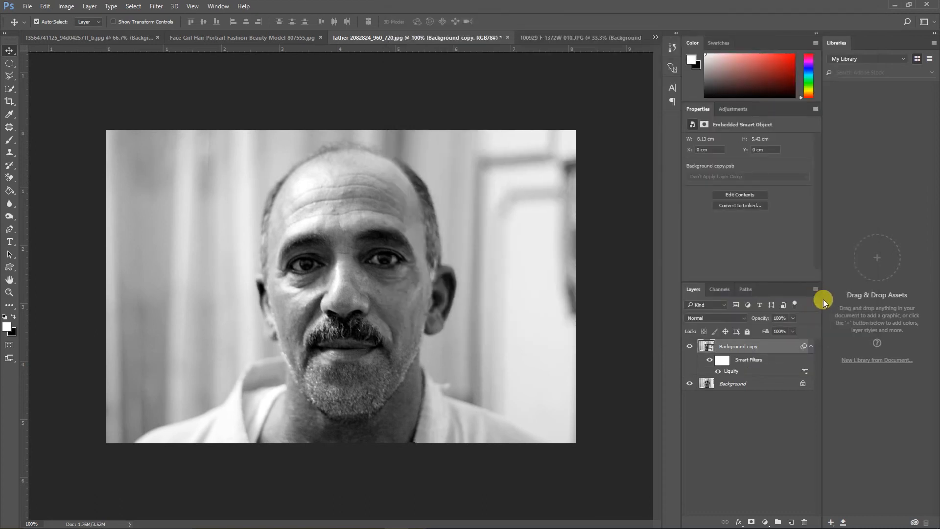
- Toggle the visibility of the Background copy layer to compare the man's face before and after Liquify
click(689, 347)
click(689, 347)
click(690, 348)
click(689, 347)
click(81, 37)
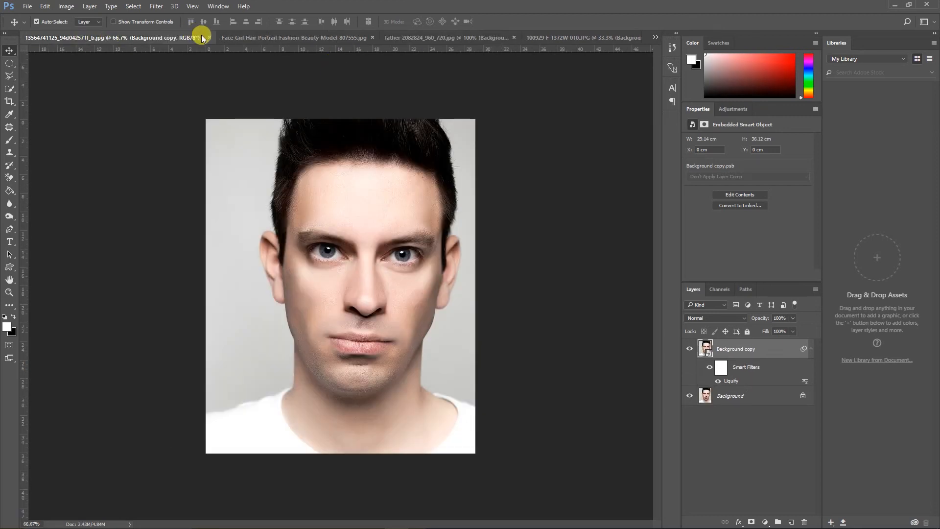
click(156, 6)
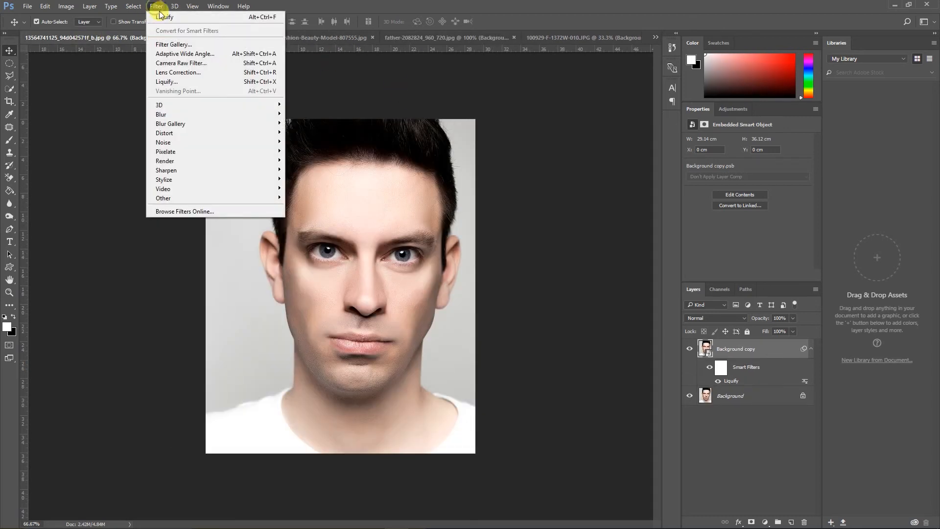
click(163, 17)
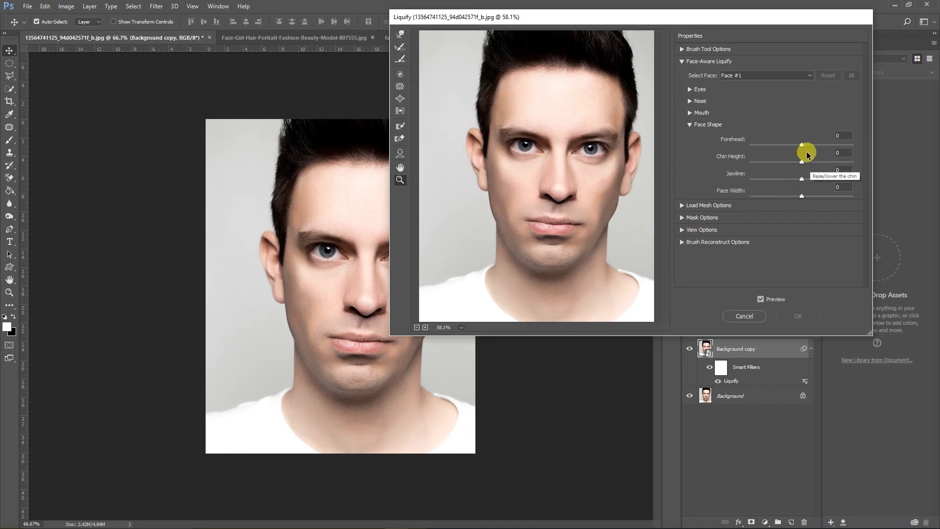
drag(802, 145, 850, 147)
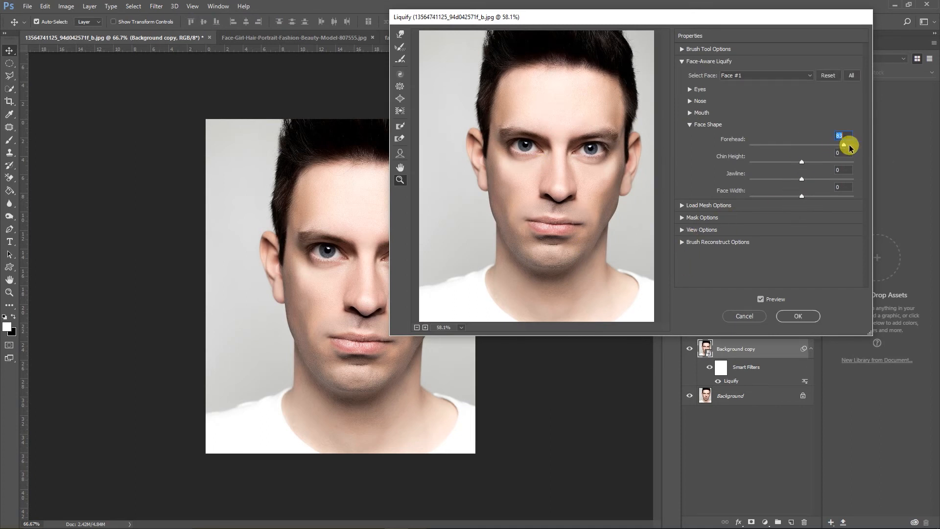
drag(803, 163, 809, 197)
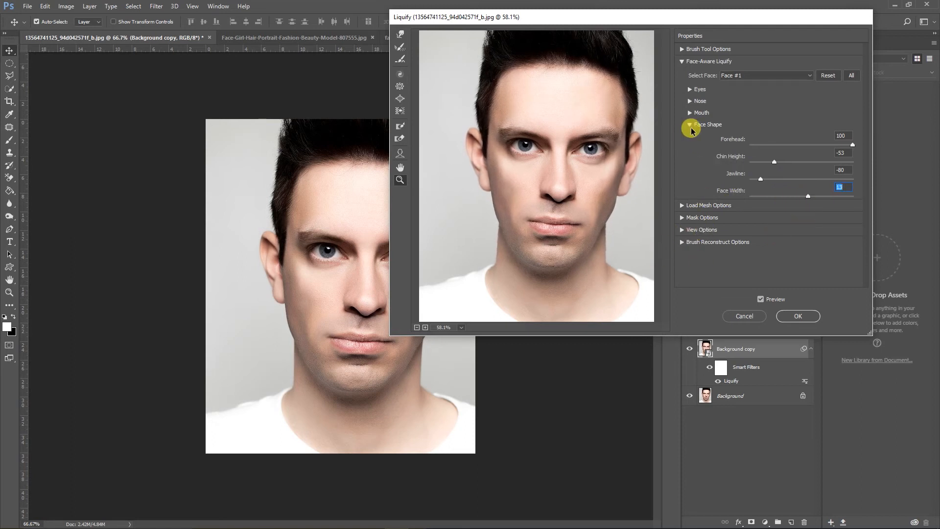
click(691, 125)
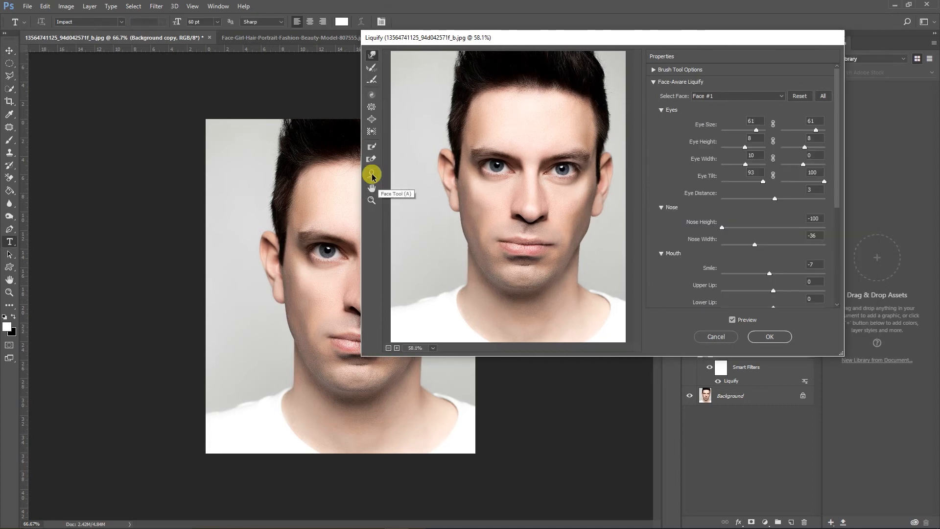
- Zoom the Liquify preview to 200% on the right eye and use the Face tool to try an Eye Height of 100
click(372, 175)
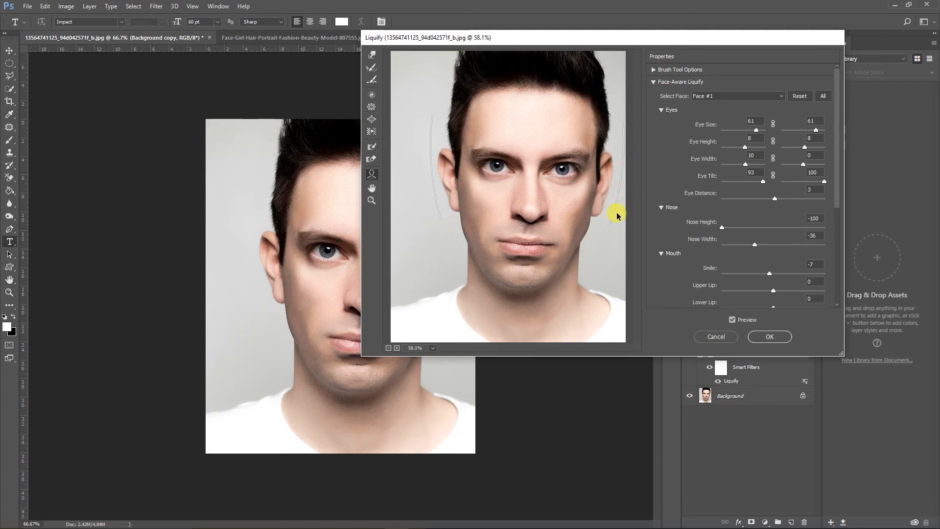
mouse_move(567, 246)
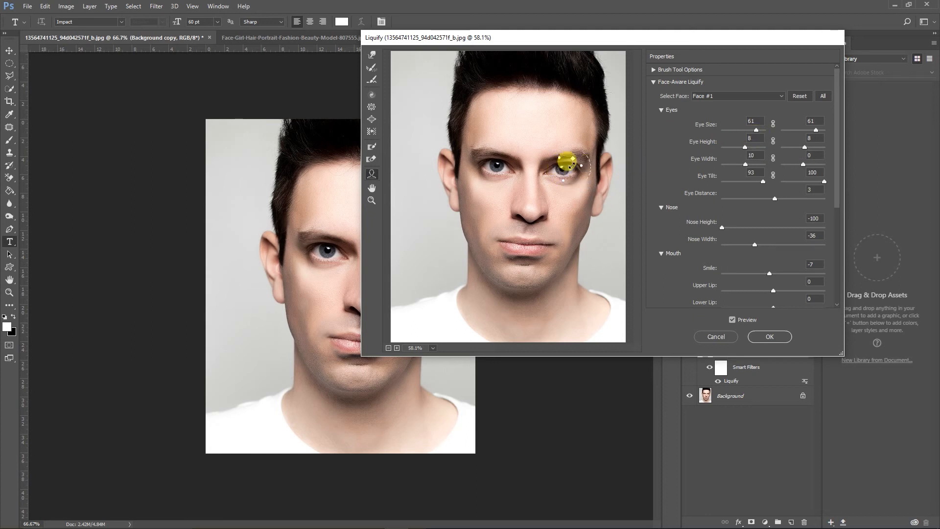
click(397, 348)
click(378, 198)
click(579, 164)
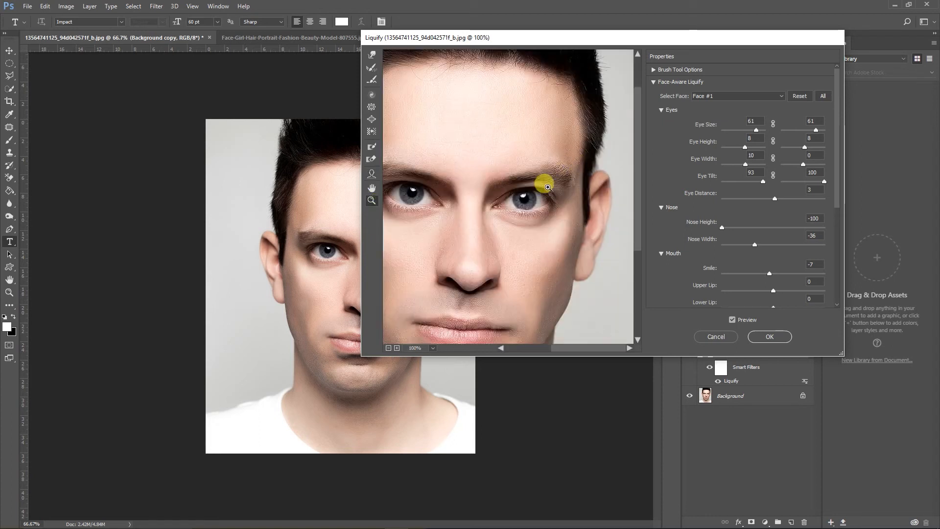
click(521, 195)
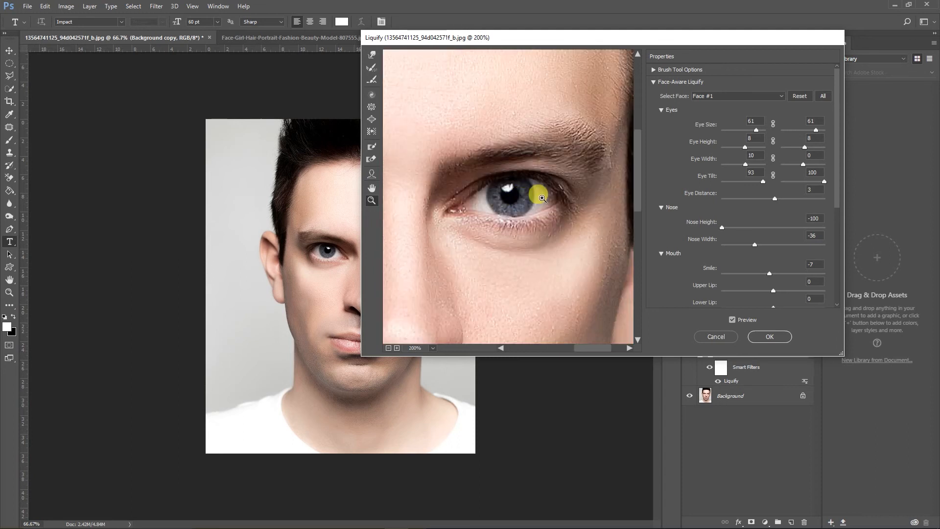
click(371, 175)
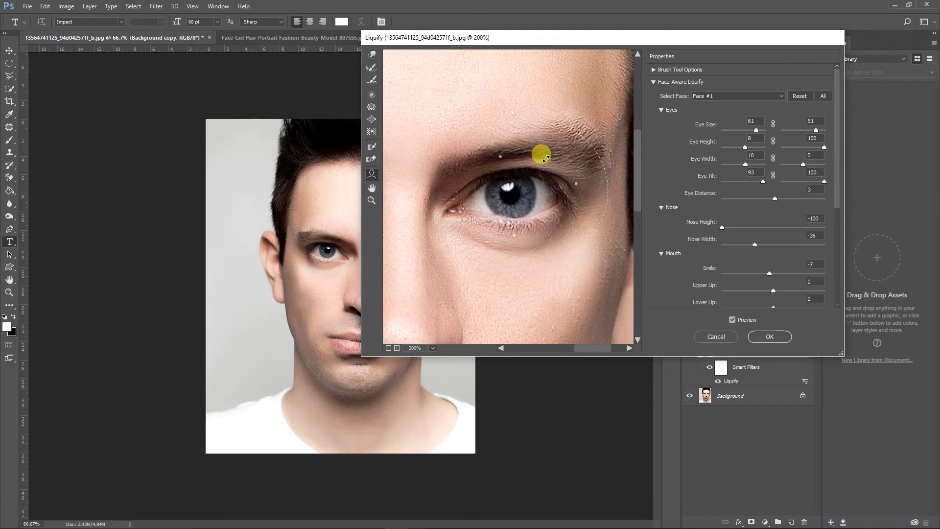
drag(547, 156, 524, 184)
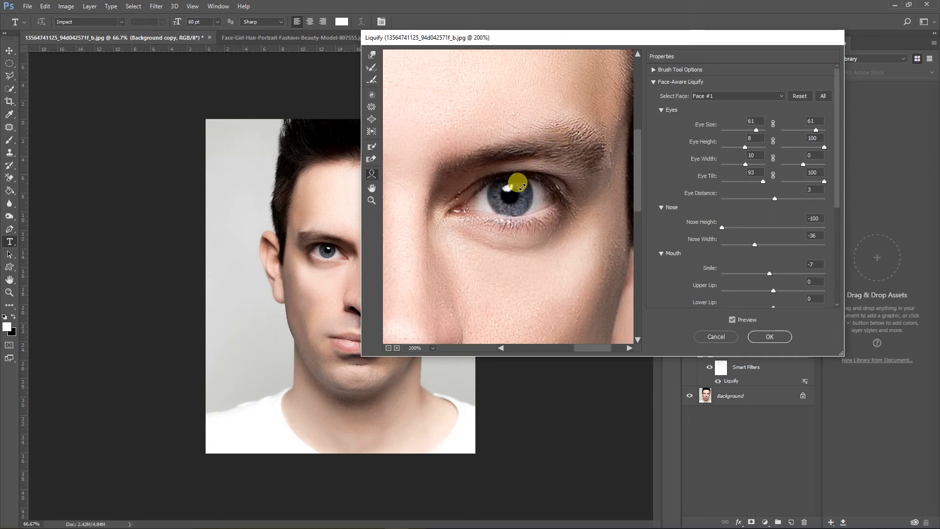
- Link the Eye Size values, try -100 for both eyes, and tilt the right eye to -100 with the Face tool
click(794, 130)
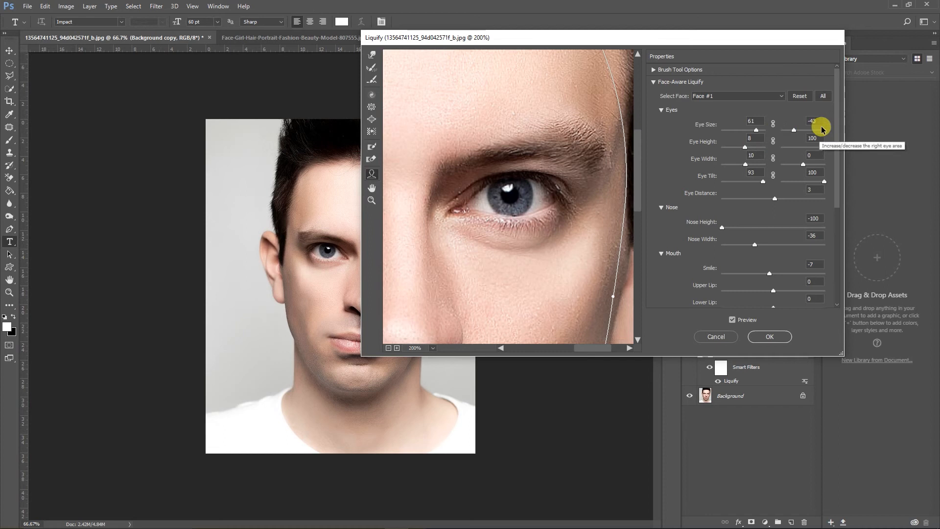
click(774, 126)
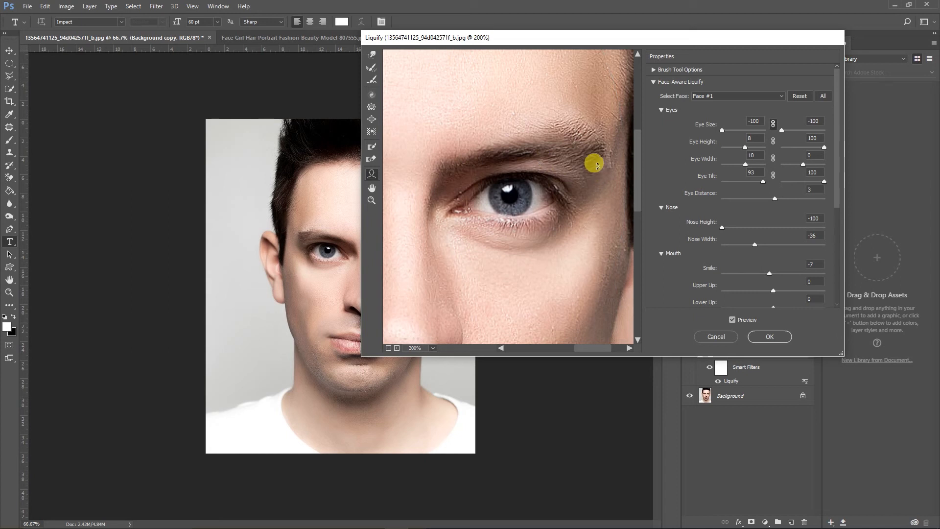
mouse_move(596, 187)
mouse_down()
mouse_move(586, 153)
mouse_move(594, 172)
mouse_up()
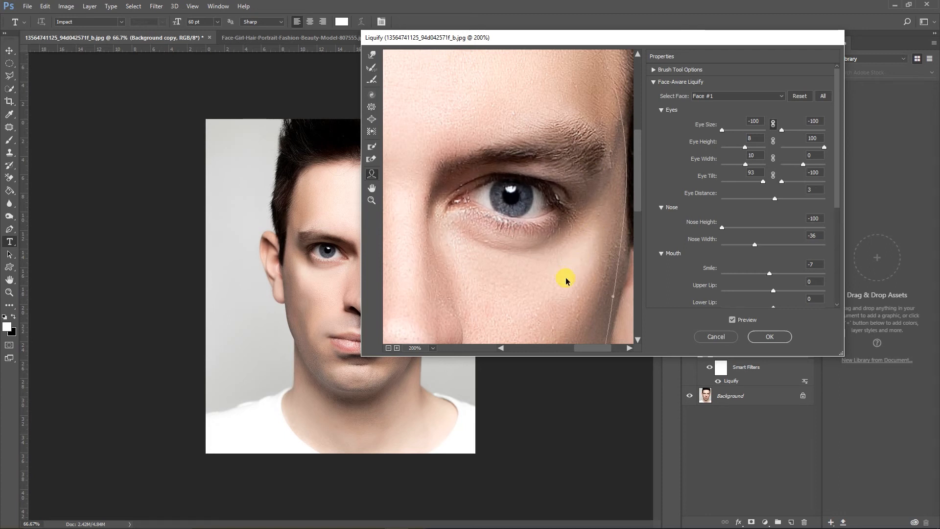
click(780, 182)
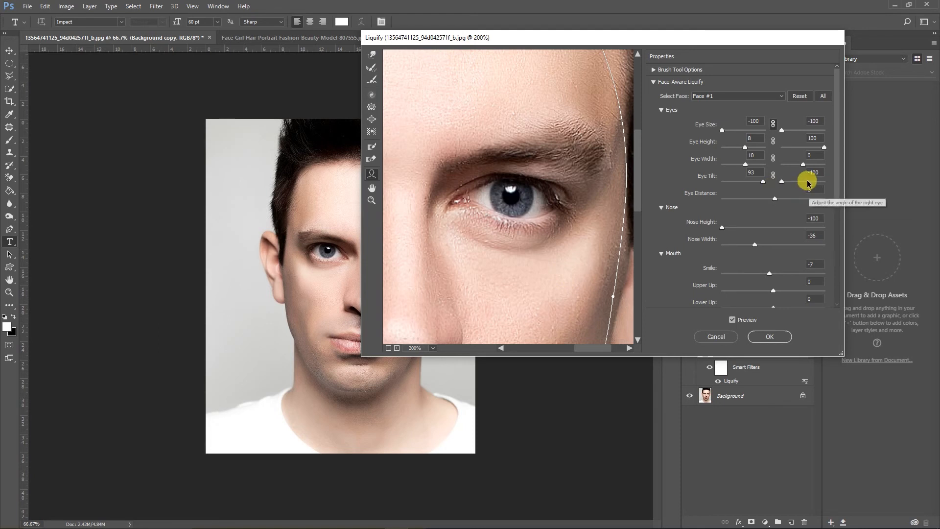
mouse_move(585, 193)
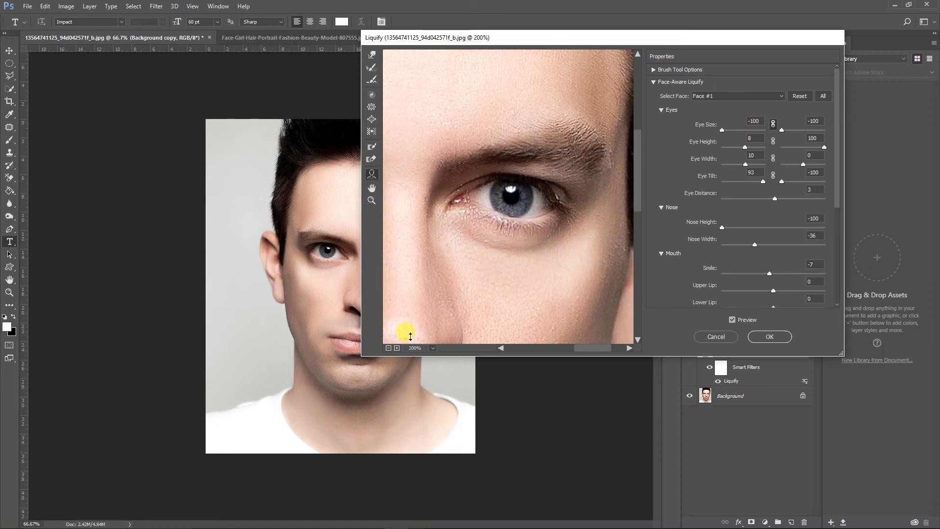
- Discard the Liquify changes and switch to the Face-Girl-Hair-Portrait-Fashion-Beauty-Model-807555.jpg document
click(388, 348)
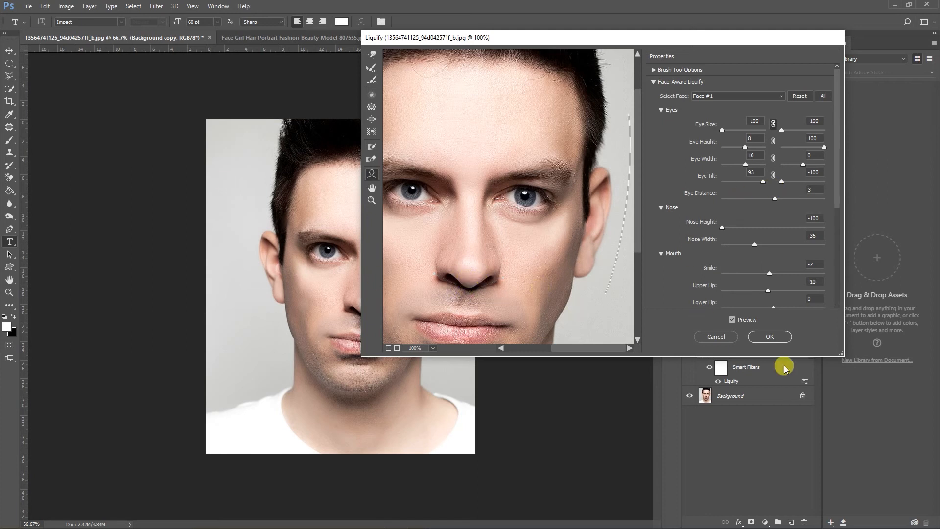
click(714, 338)
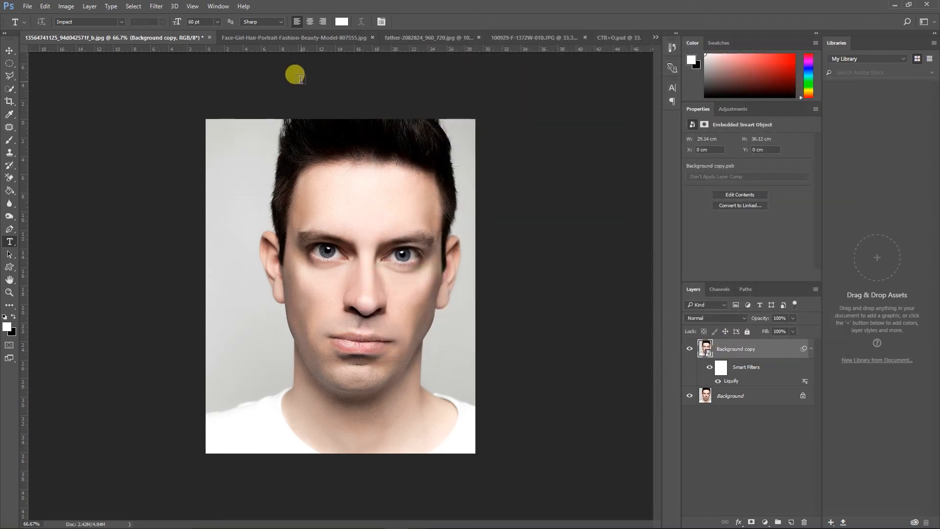
click(315, 37)
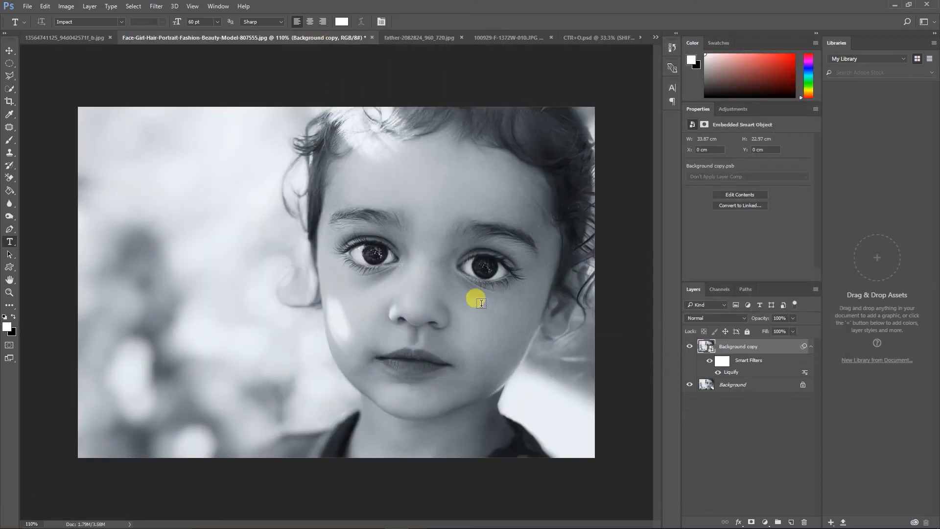
- Reopen the Liquify smart filter on the girl's portrait and use the Face tool to set Nose Height -94 and Nose Width -57
double_click(729, 371)
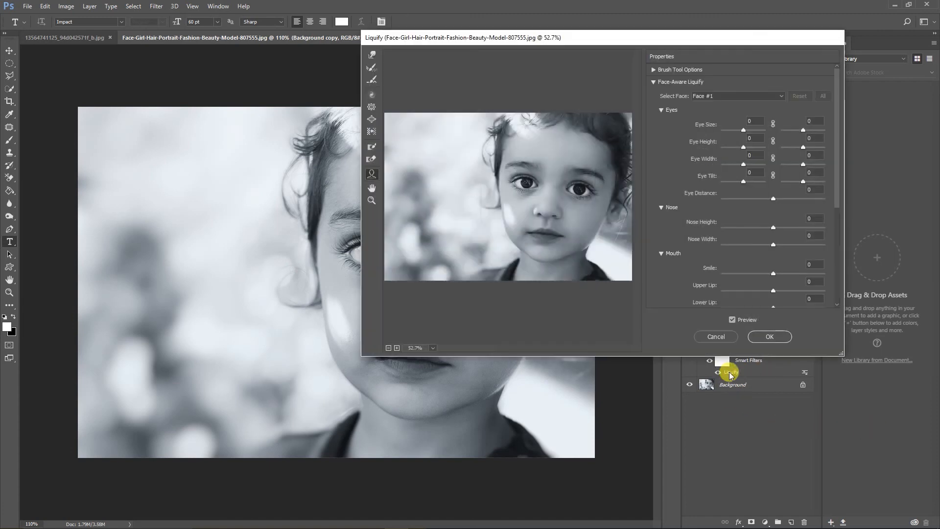
click(397, 348)
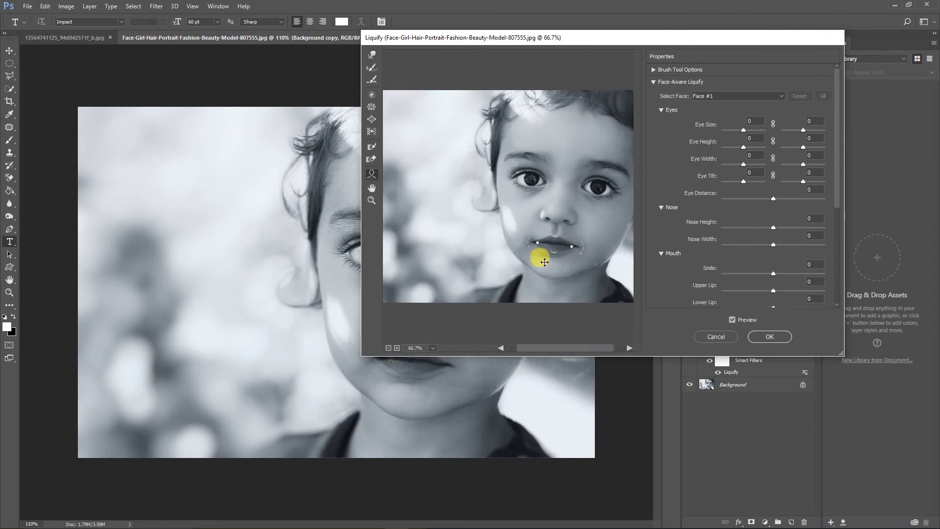
drag(480, 217, 399, 220)
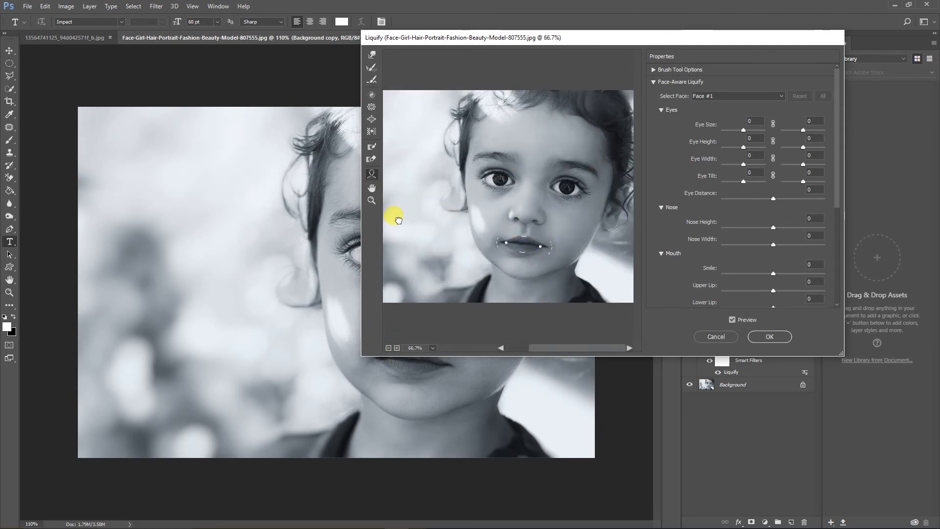
click(397, 348)
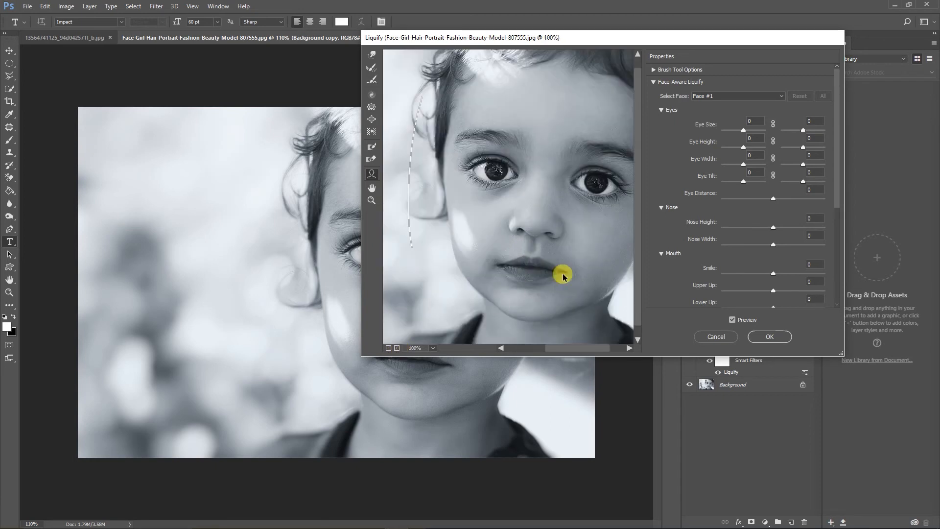
drag(594, 239, 557, 235)
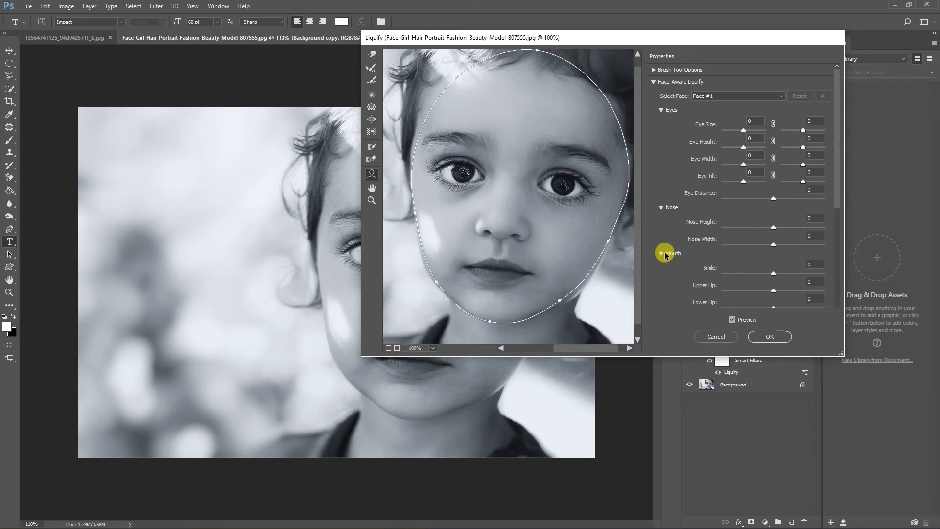
mouse_move(503, 227)
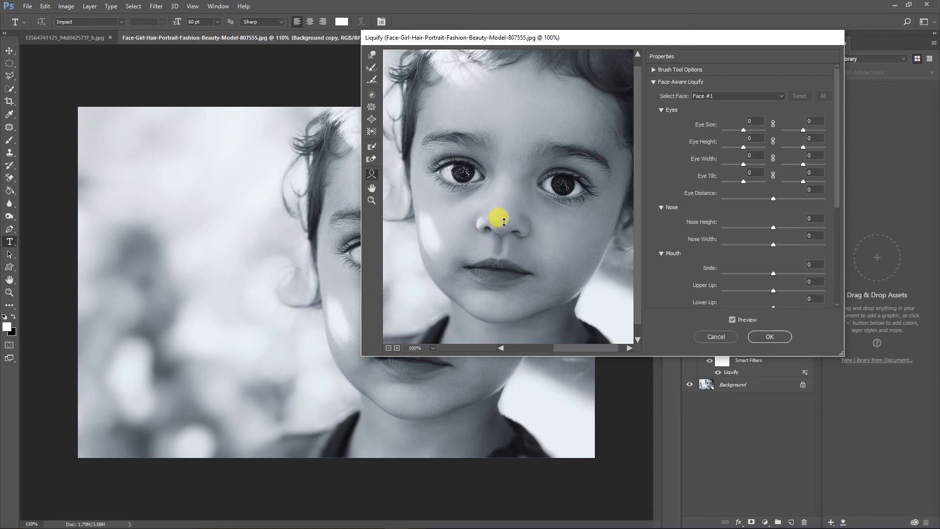
drag(504, 222, 499, 235)
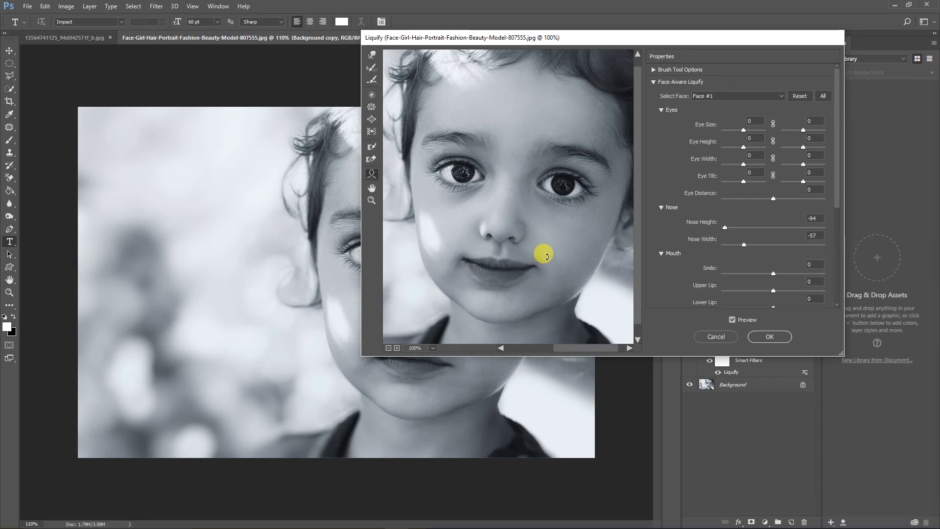
- Reshape the mouth with the Face tool to Smile 82, Upper Lip -3, Lower Lip 12 and Mouth Width -52
drag(544, 267, 550, 256)
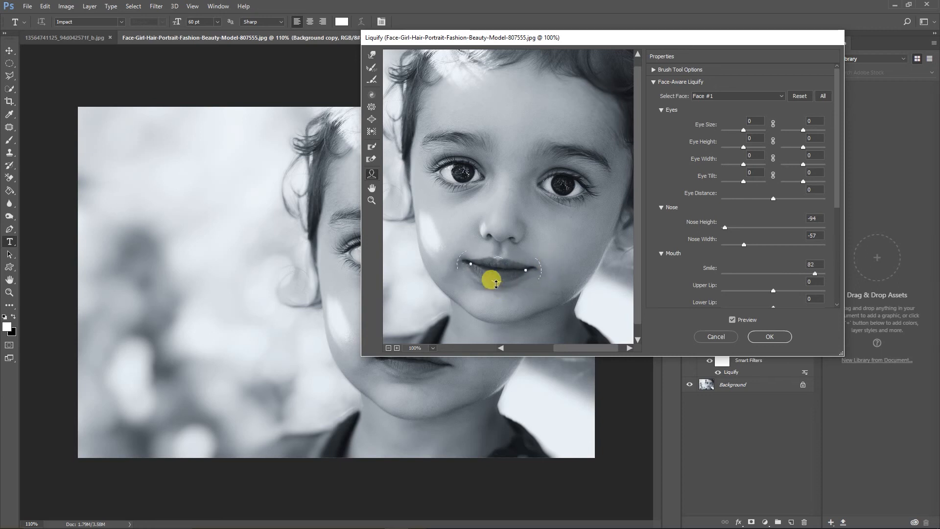
drag(495, 294, 498, 265)
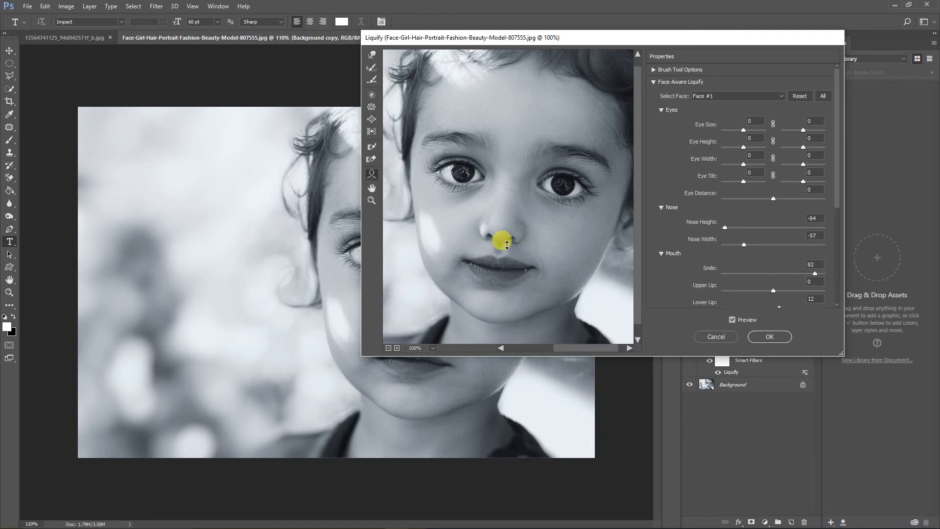
drag(503, 261, 503, 263)
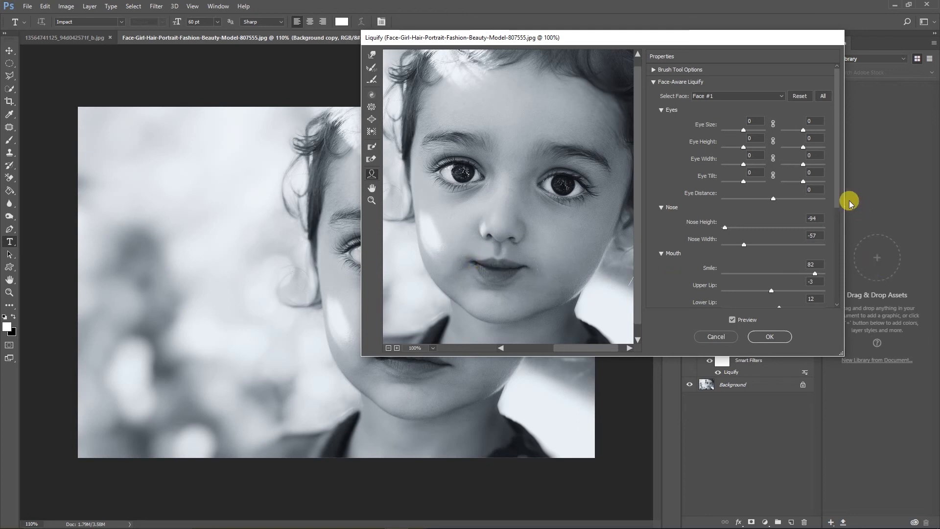
scroll(837, 215, down, 1)
scroll(839, 221, down, 2)
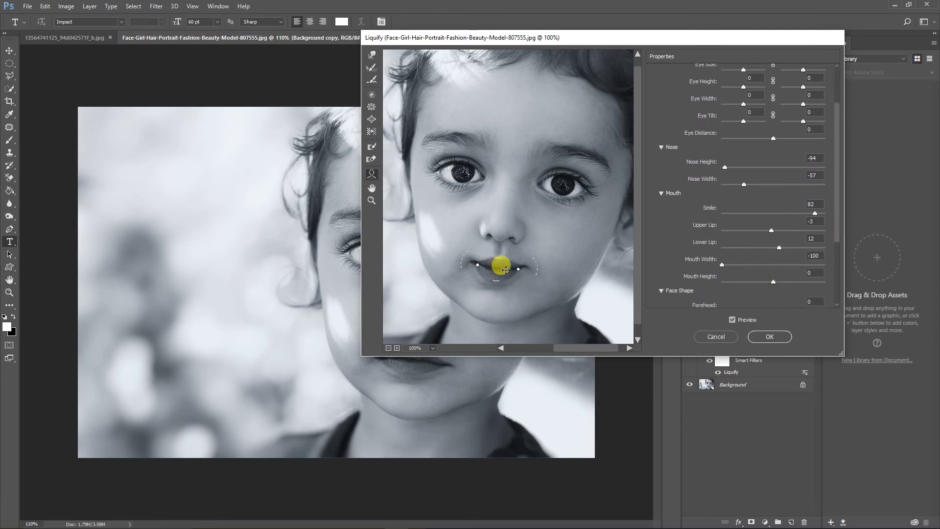
mouse_move(512, 269)
mouse_down()
mouse_move(540, 271)
mouse_move(514, 271)
mouse_move(537, 276)
mouse_move(524, 270)
mouse_up()
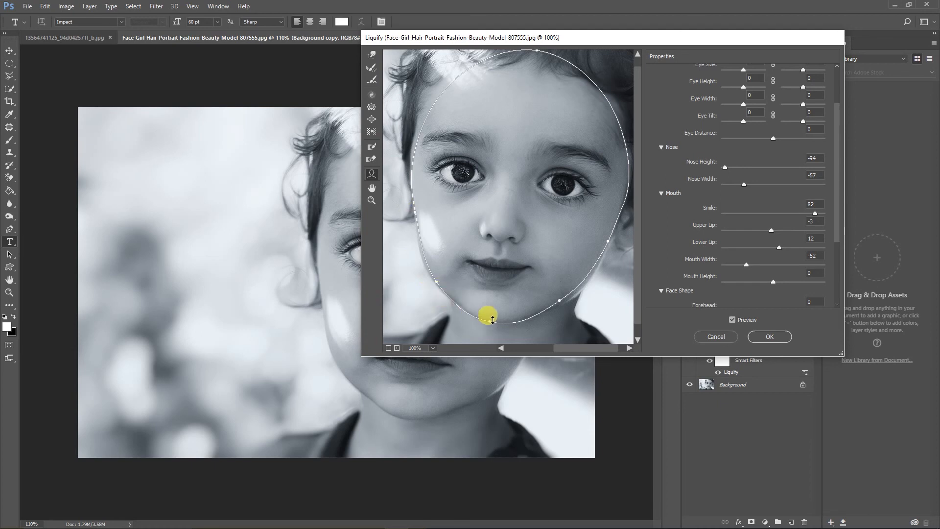
- Use the Face tool to set Chin Height 56, Jawline 28, Face Width -44 and Forehead 100, and apply the Liquify changes
mouse_move(489, 319)
mouse_down()
mouse_move(480, 336)
mouse_move(493, 290)
mouse_move(478, 327)
mouse_move(484, 292)
mouse_up()
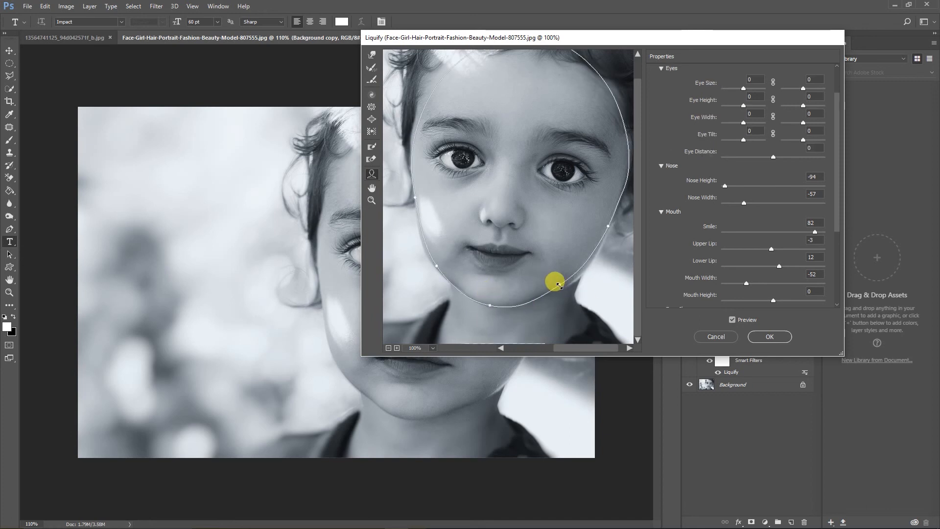
drag(559, 286, 594, 261)
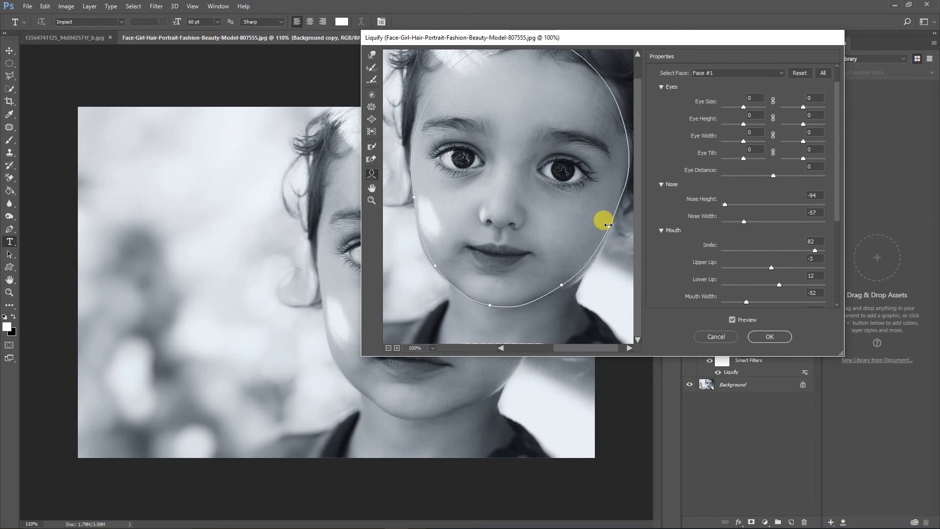
mouse_move(608, 225)
mouse_down()
mouse_move(624, 227)
mouse_move(599, 225)
mouse_move(604, 216)
mouse_move(611, 222)
mouse_up()
scroll(695, 229, down, 5)
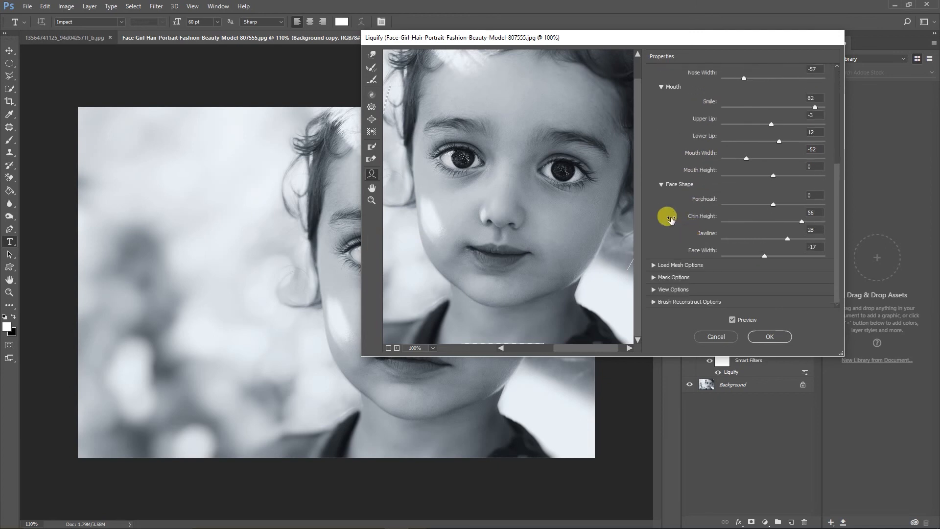
mouse_move(607, 226)
mouse_down()
mouse_move(788, 273)
mouse_move(546, 254)
mouse_move(602, 219)
mouse_up()
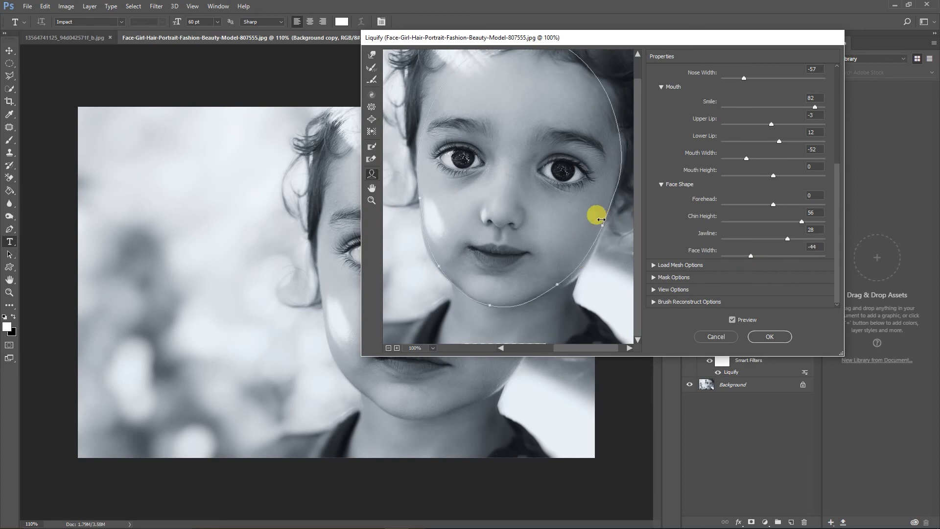
scroll(551, 98, up, 2)
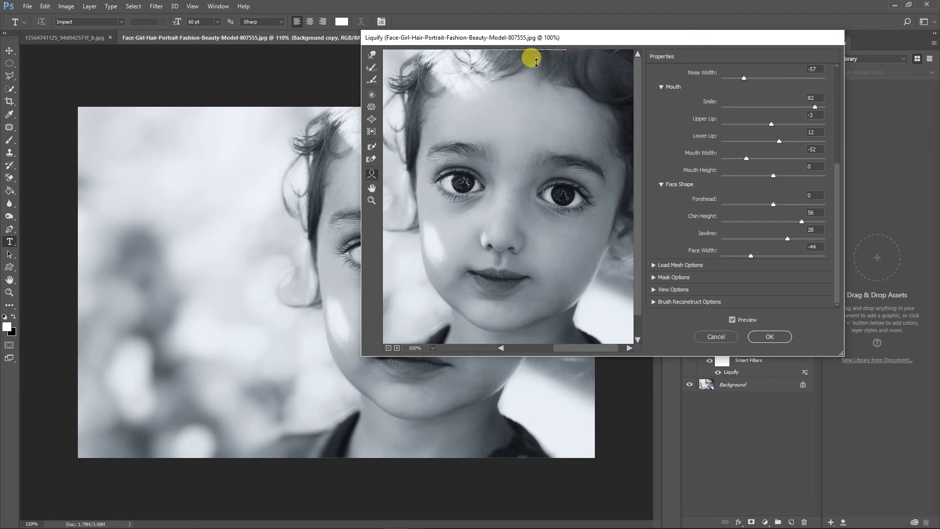
drag(536, 44, 539, 42)
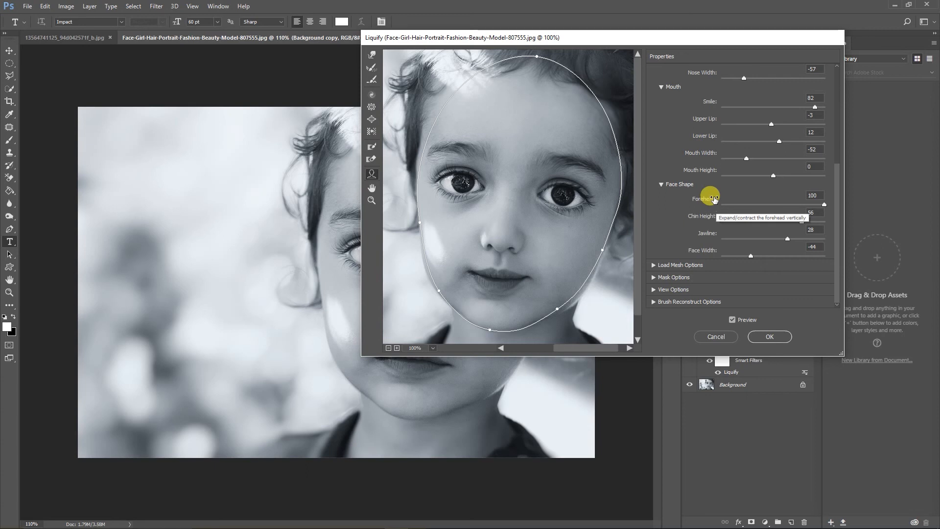
mouse_move(480, 203)
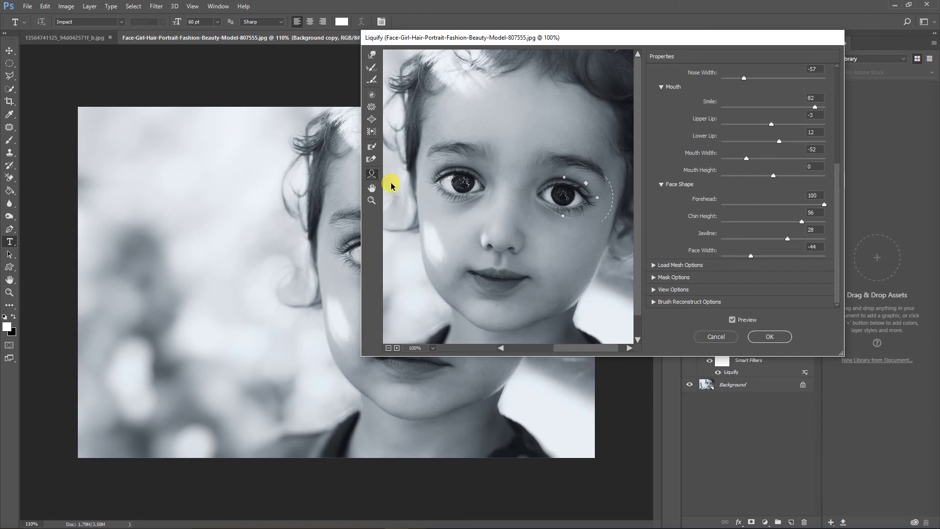
mouse_move(502, 221)
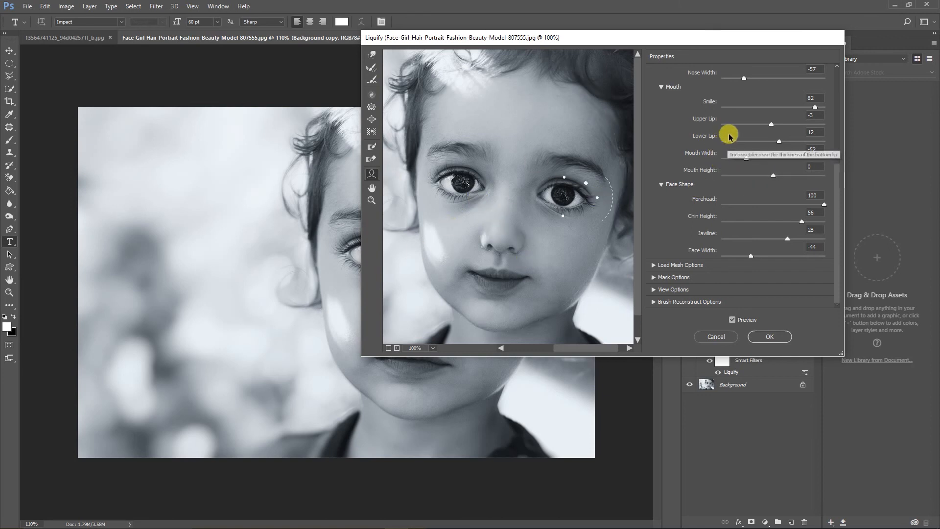
scroll(664, 126, up, 5)
key(Return)
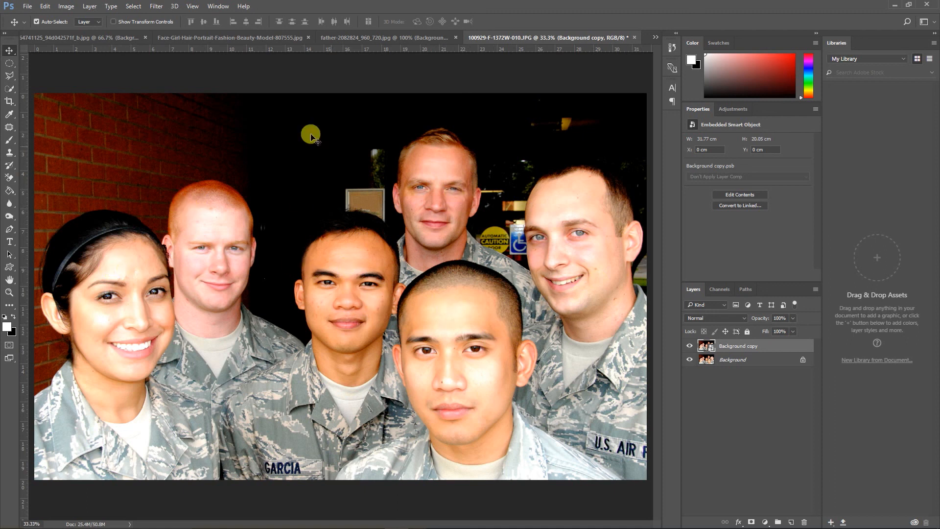
- Open Liquify on the Background copy layer of group photo 100929-F-1372W-010.JPG and switch between the detected faces, ending with Face #6
click(154, 7)
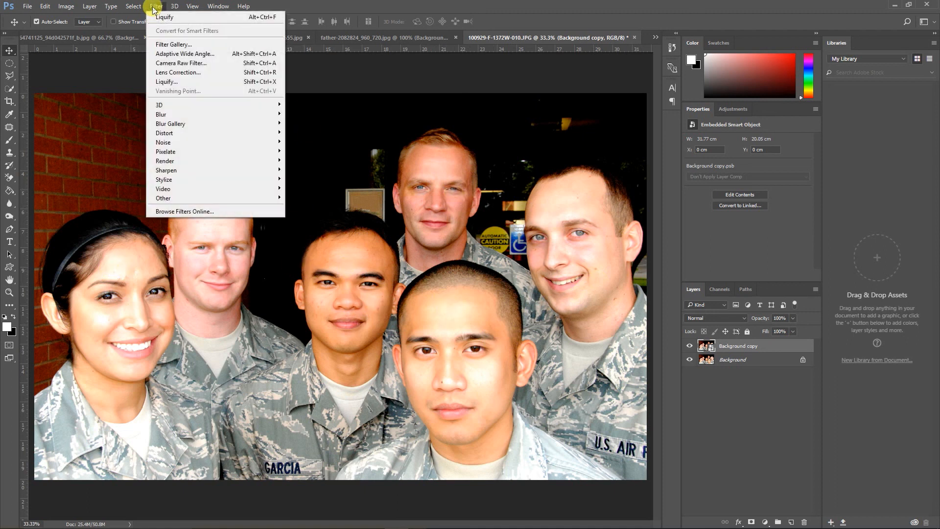
click(175, 82)
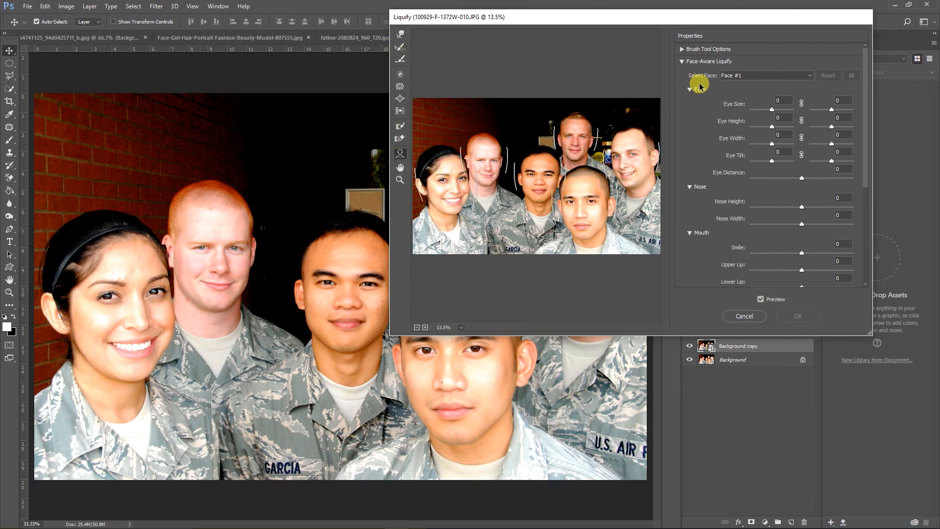
click(772, 79)
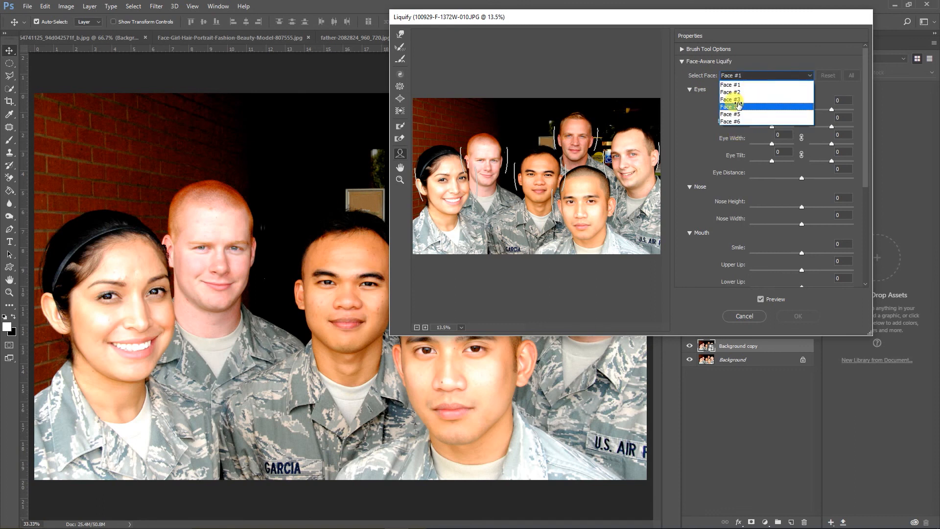
mouse_move(441, 169)
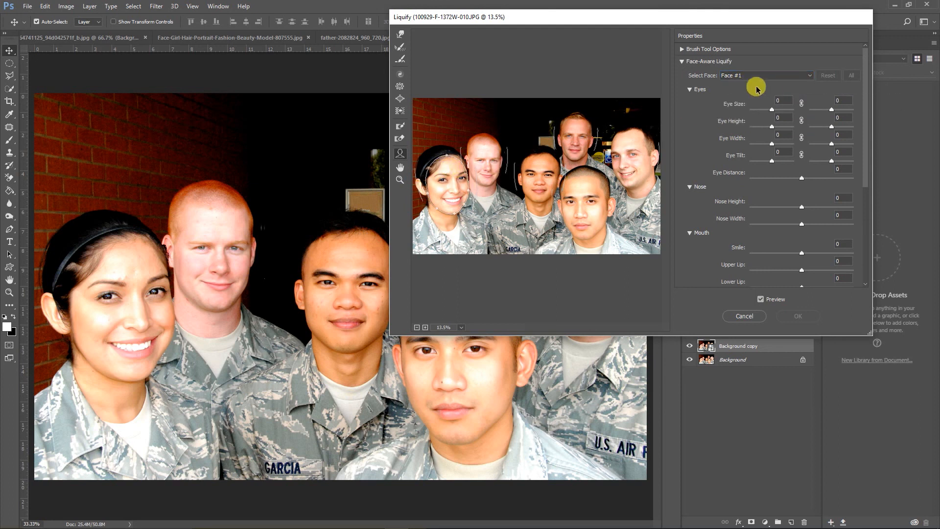
mouse_move(484, 157)
click(794, 75)
click(744, 88)
mouse_move(536, 170)
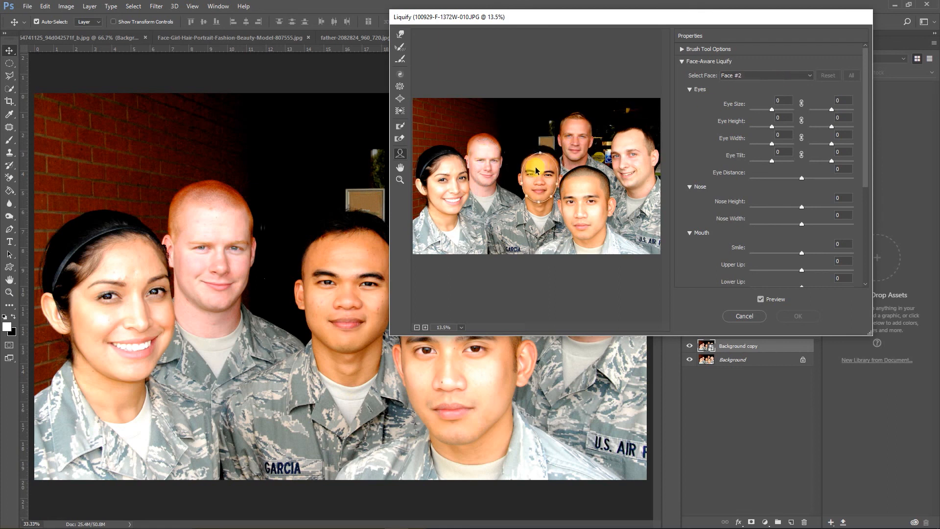
mouse_move(576, 130)
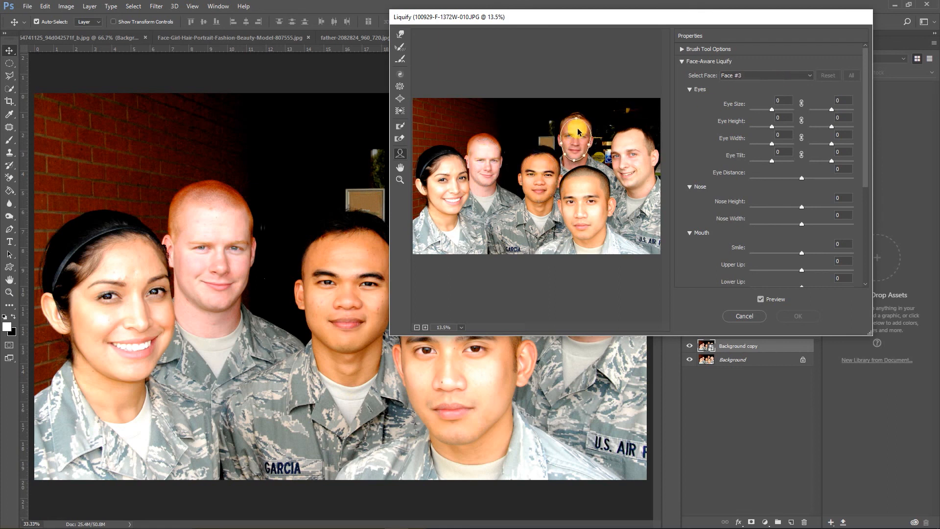
click(584, 192)
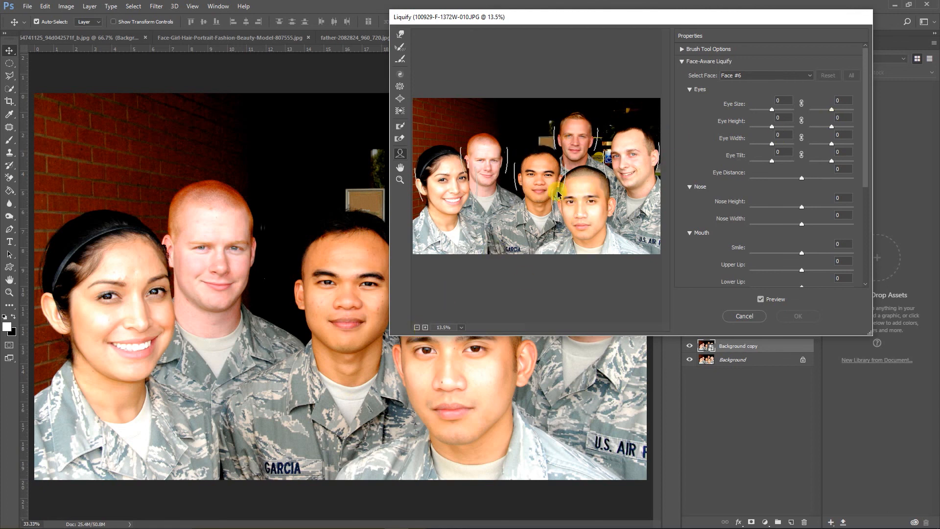
- Select Face #2 in the group photo and use the Face tool to set left Eye Size 100, Nose Height -100 and Nose Width -100
click(425, 328)
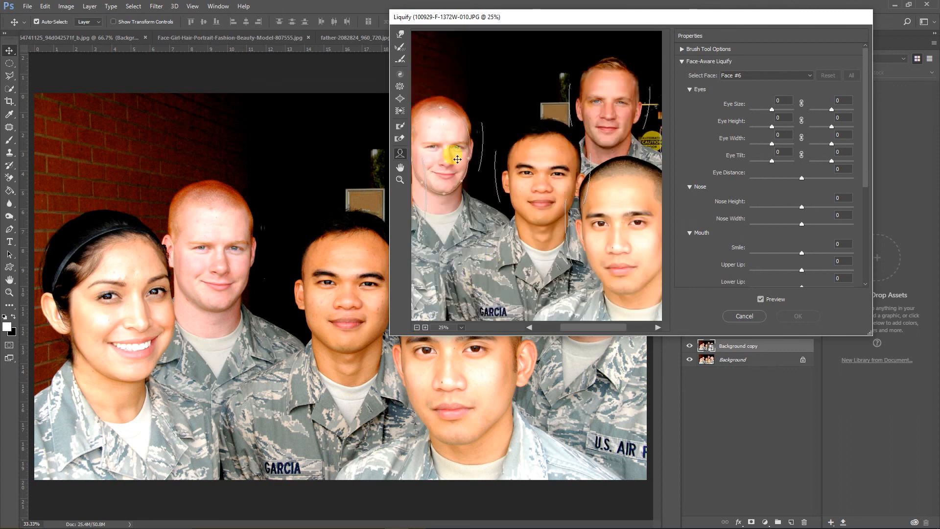
click(762, 76)
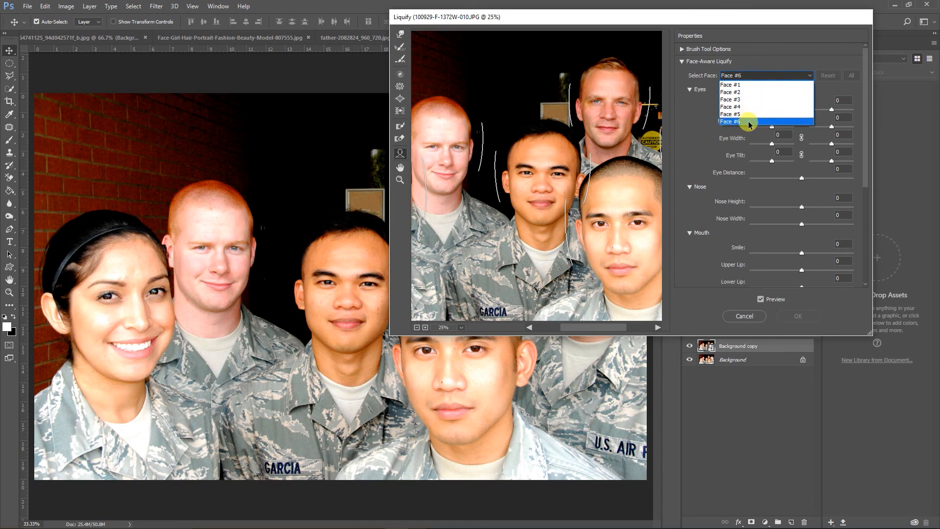
click(746, 93)
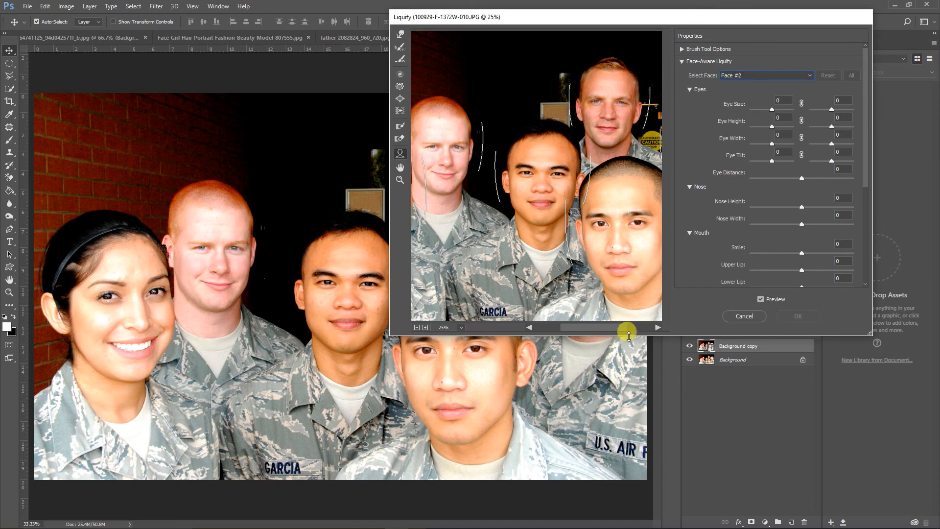
drag(600, 328, 574, 327)
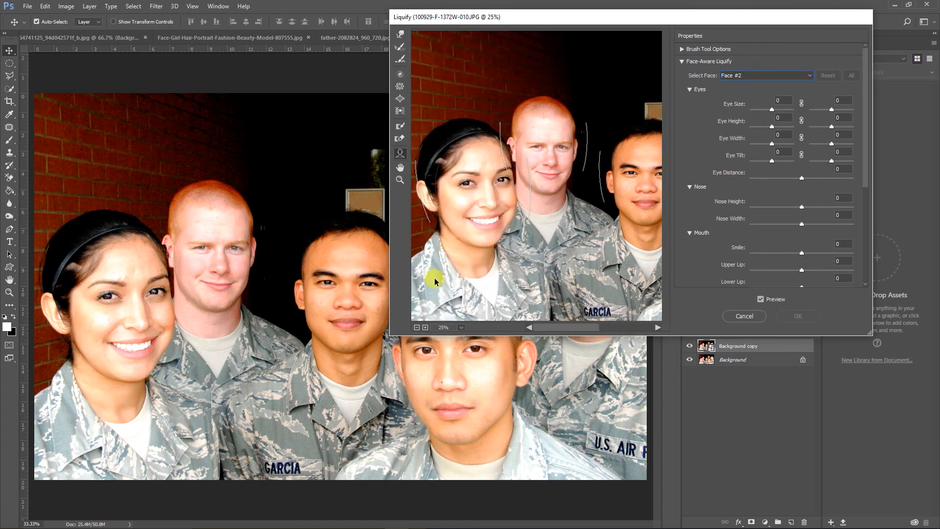
click(400, 179)
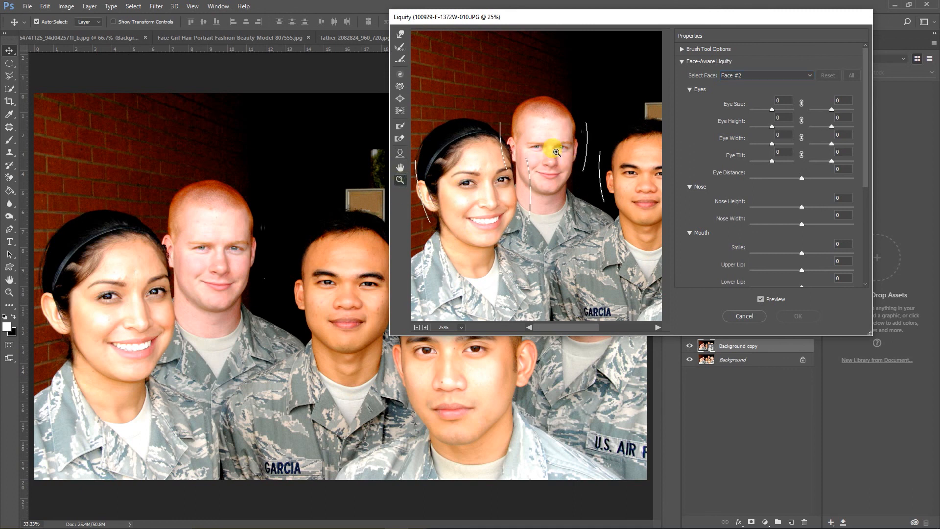
click(515, 173)
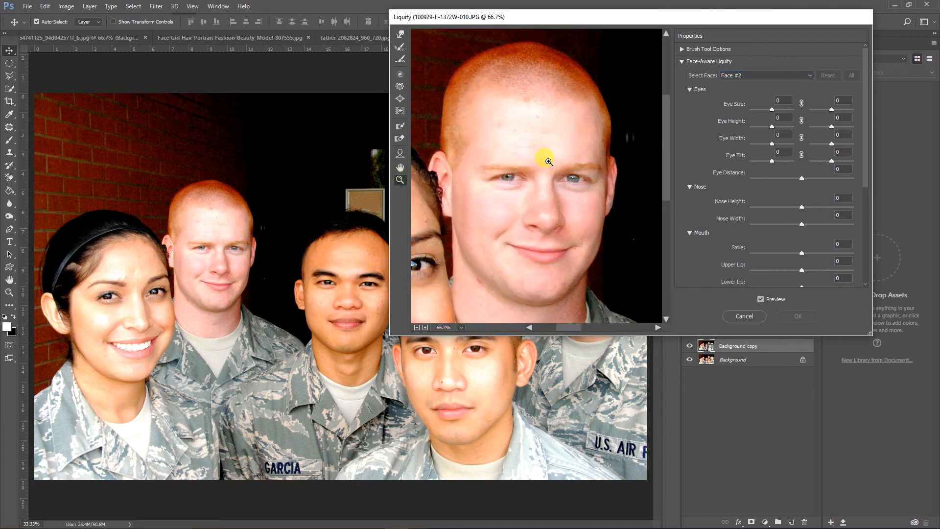
click(530, 186)
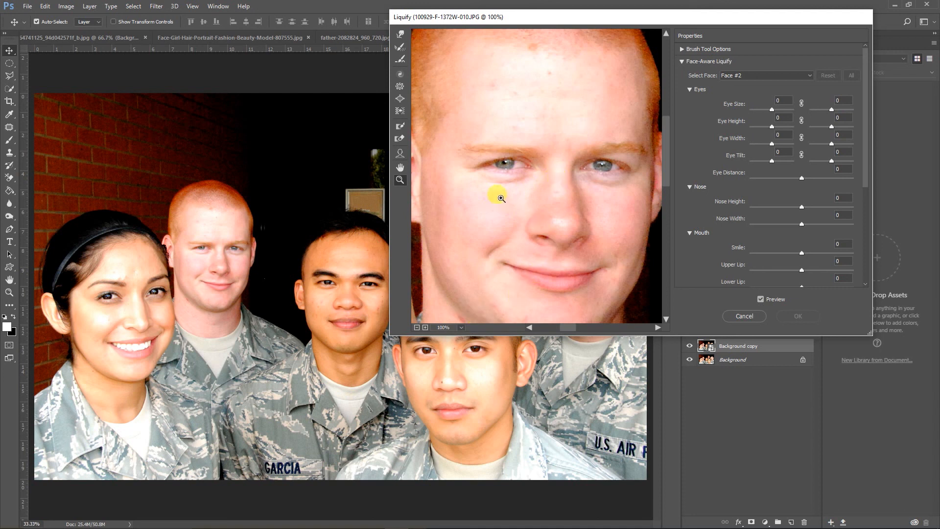
click(400, 153)
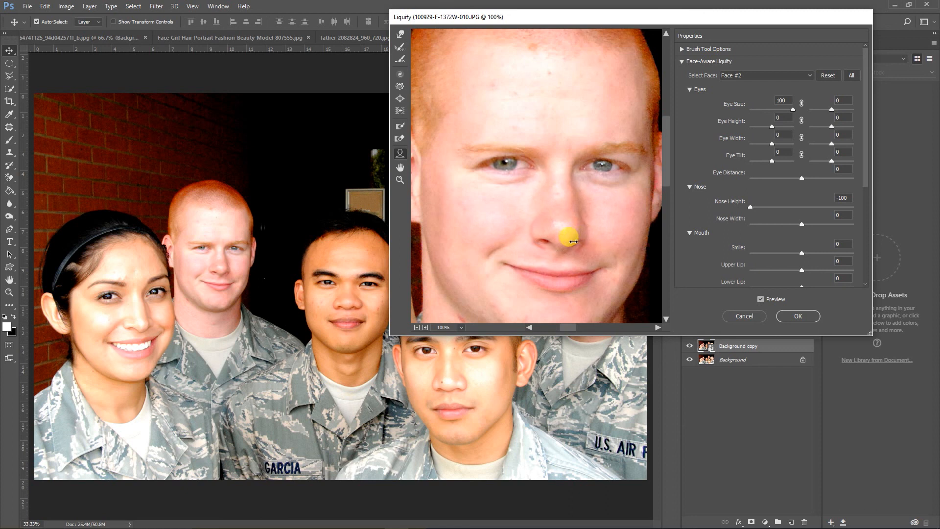
drag(568, 241, 556, 241)
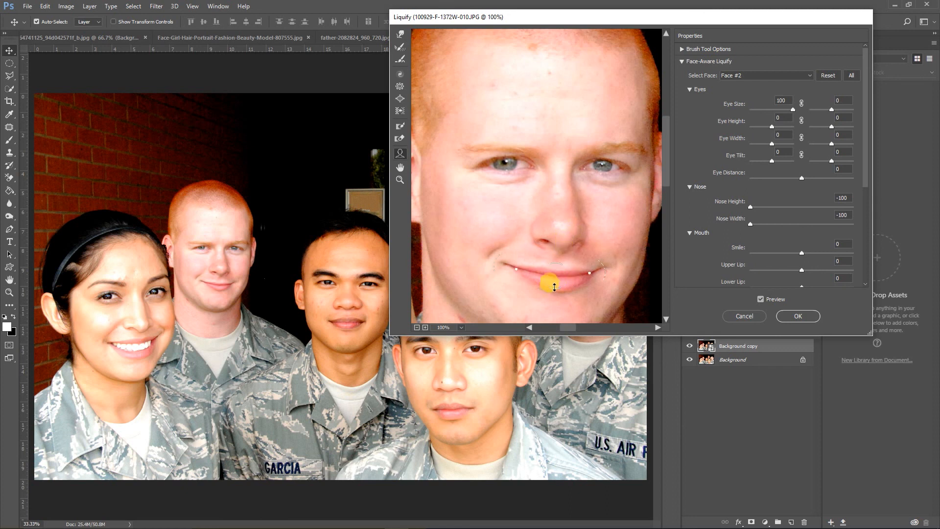
- Reshape Face #2's mouth with the Face tool to Lower Lip -72, Upper Lip 98 and Smile 86
drag(553, 300, 555, 260)
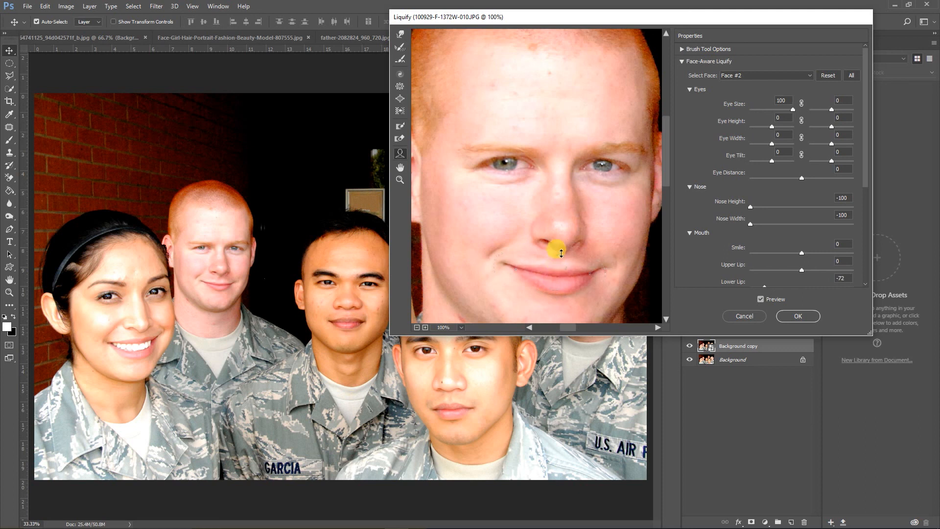
drag(563, 246, 603, 272)
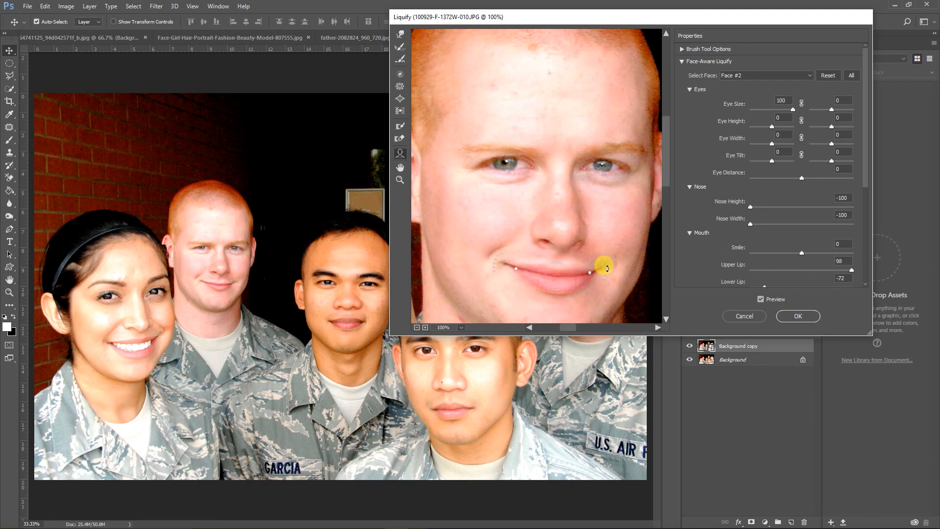
drag(607, 268, 606, 250)
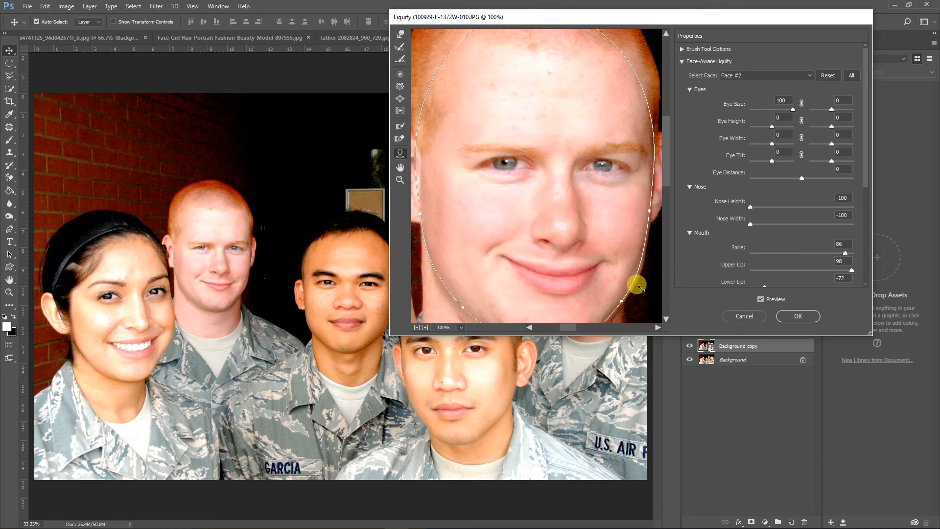
- Narrow Face #2's jawline and face width, lower the forehead, raise the chin with the Face tool, and apply the Liquify changes
drag(621, 300, 606, 292)
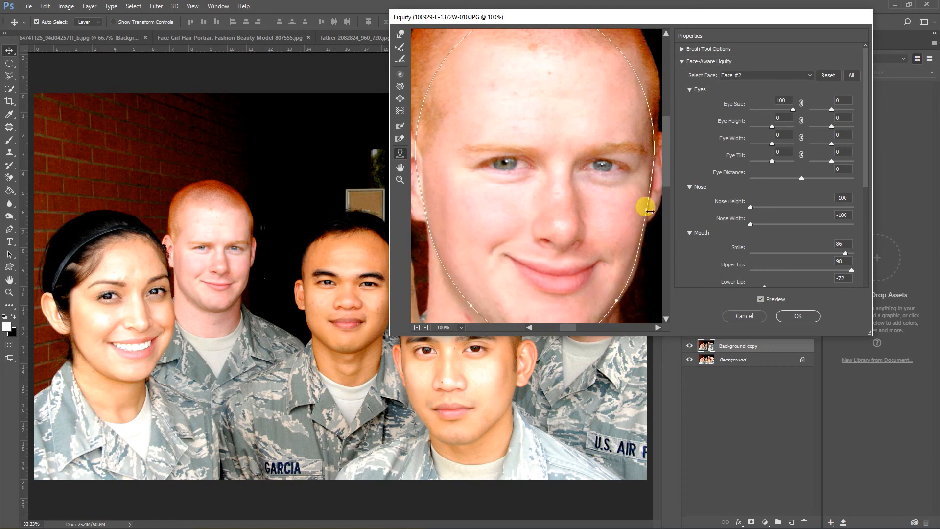
drag(648, 209, 630, 204)
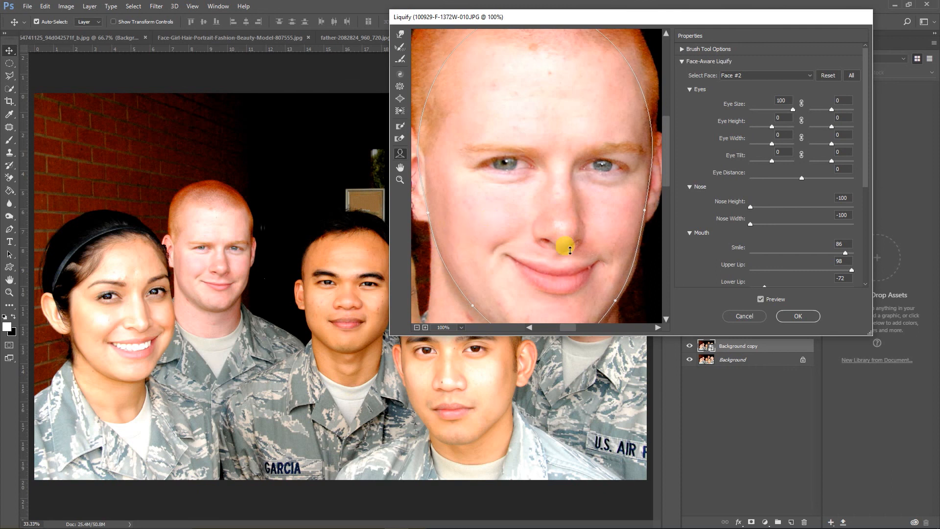
drag(667, 177, 668, 164)
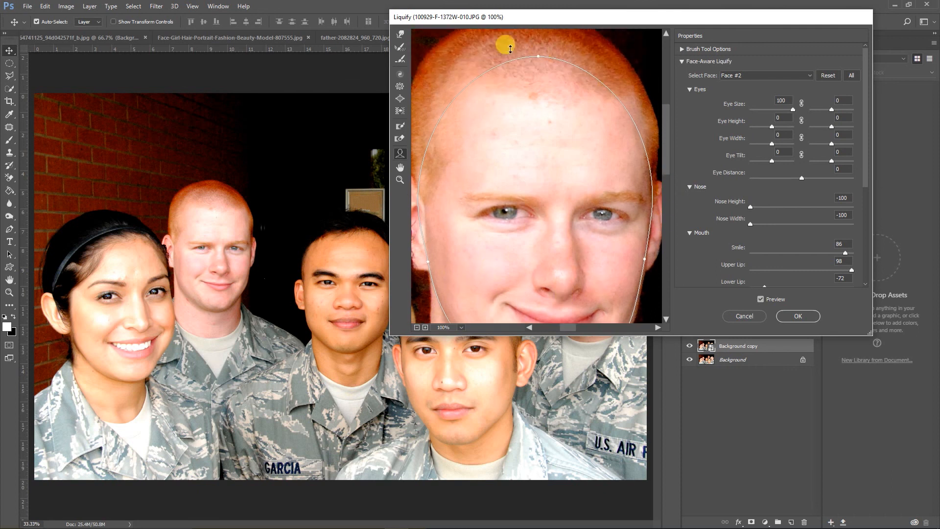
drag(537, 57, 538, 76)
mouse_move(667, 176)
mouse_down()
mouse_move(666, 151)
mouse_move(668, 184)
mouse_up()
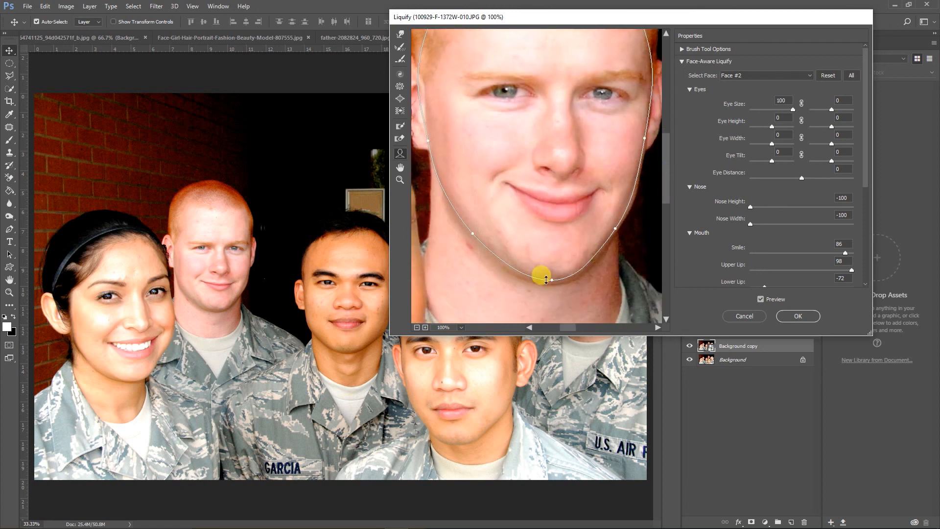
drag(552, 280, 553, 261)
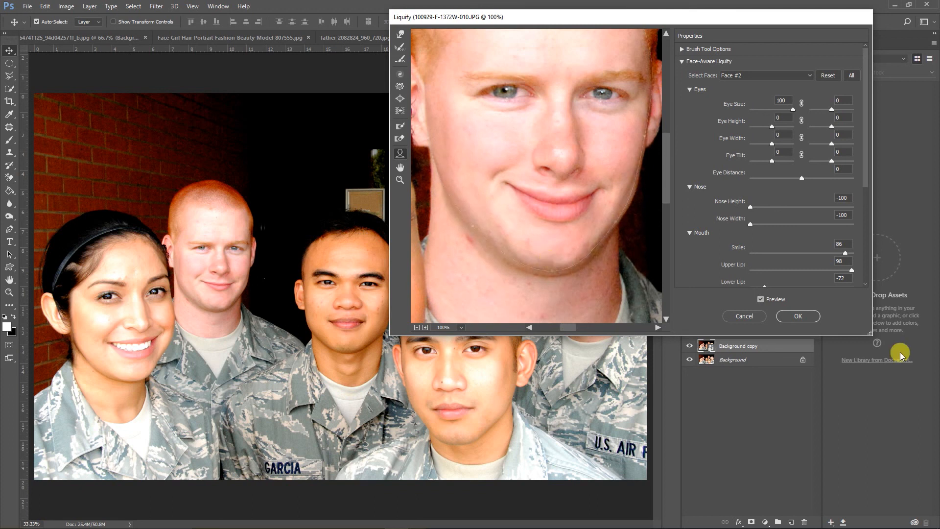
click(794, 317)
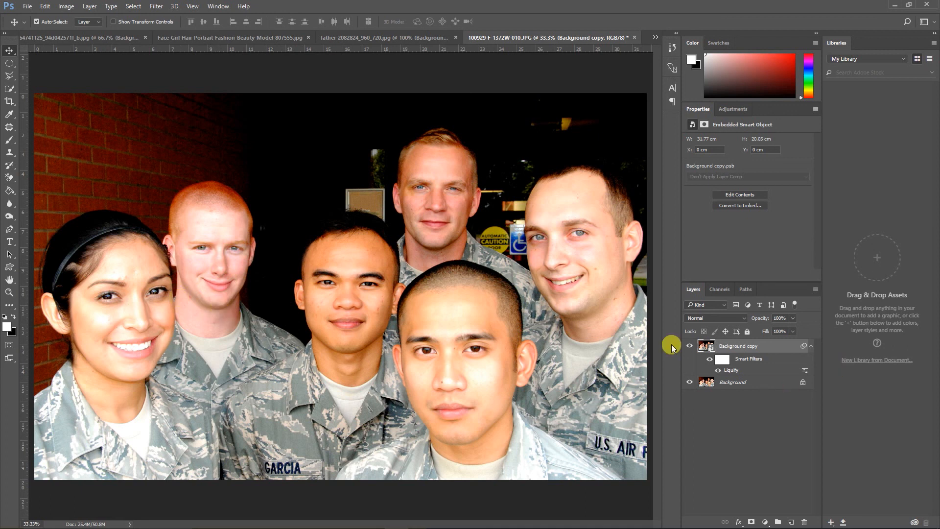
- Compare the group photo before and after Liquify by toggling the Background copy layer's visibility
click(690, 347)
click(690, 347)
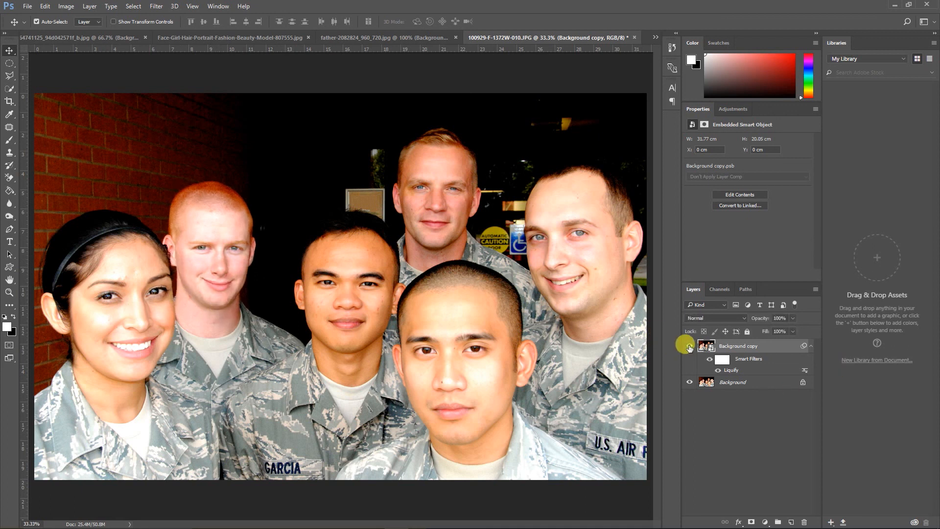
click(690, 347)
click(689, 347)
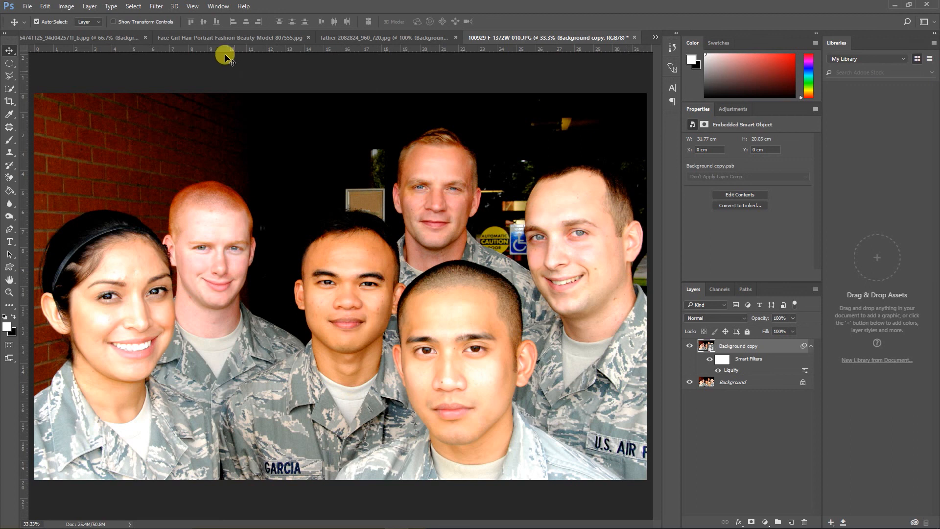
- Open Liquify again on the Background copy layer and set Face #1's left Eye Size to 70, Eye Width to 100 and Eye Tilt to -54
click(155, 6)
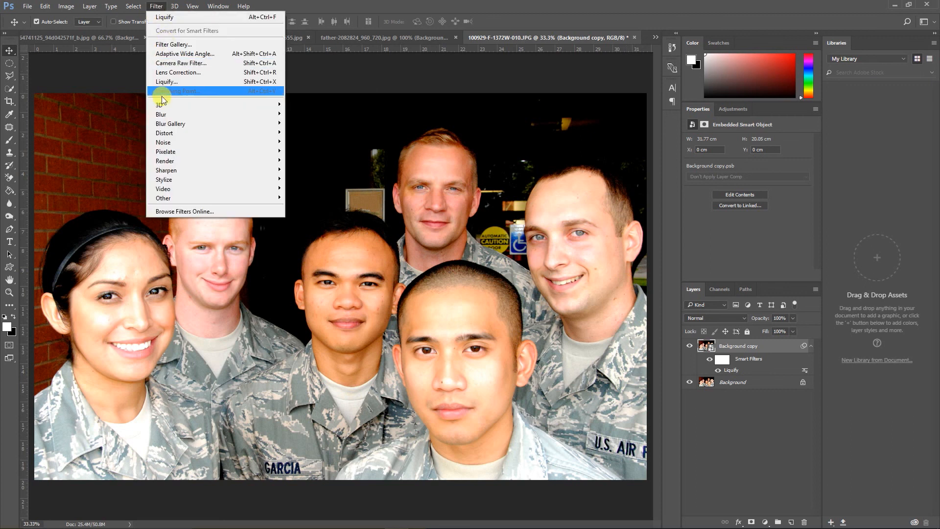
click(169, 81)
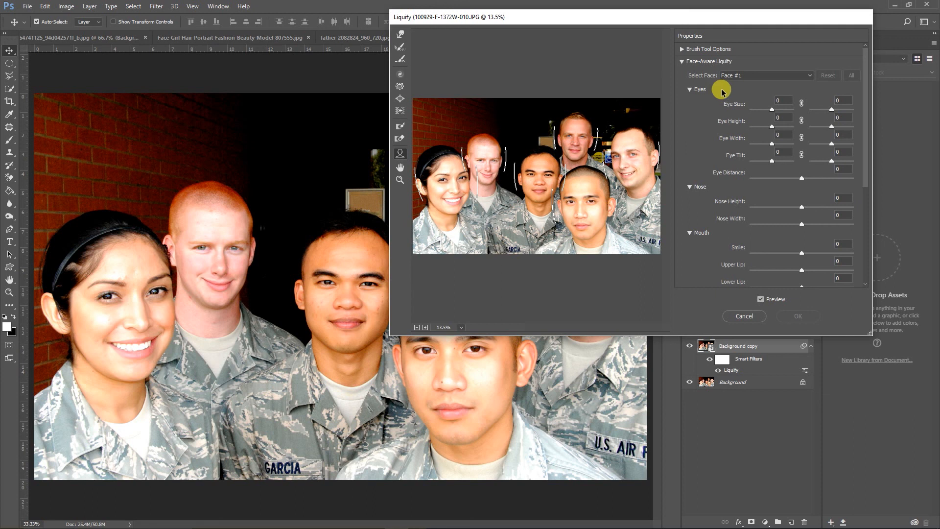
click(748, 77)
click(748, 78)
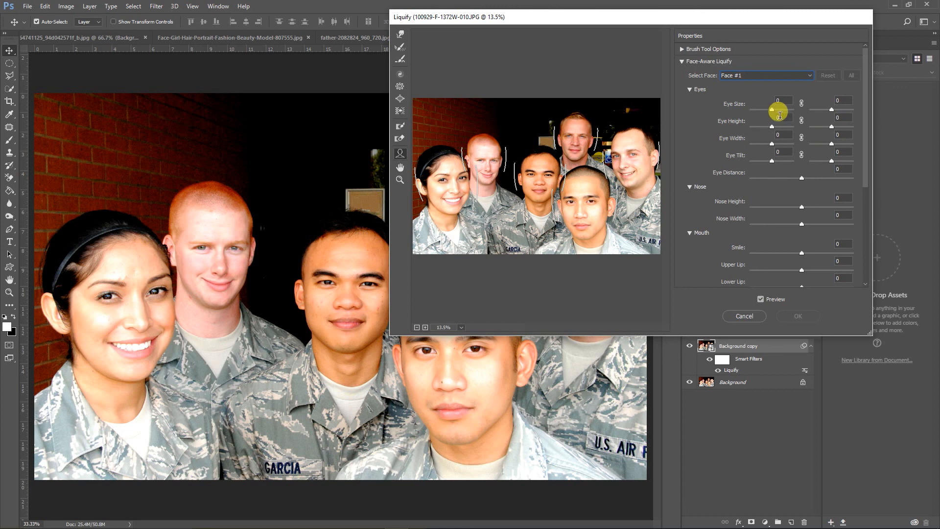
drag(773, 112, 785, 113)
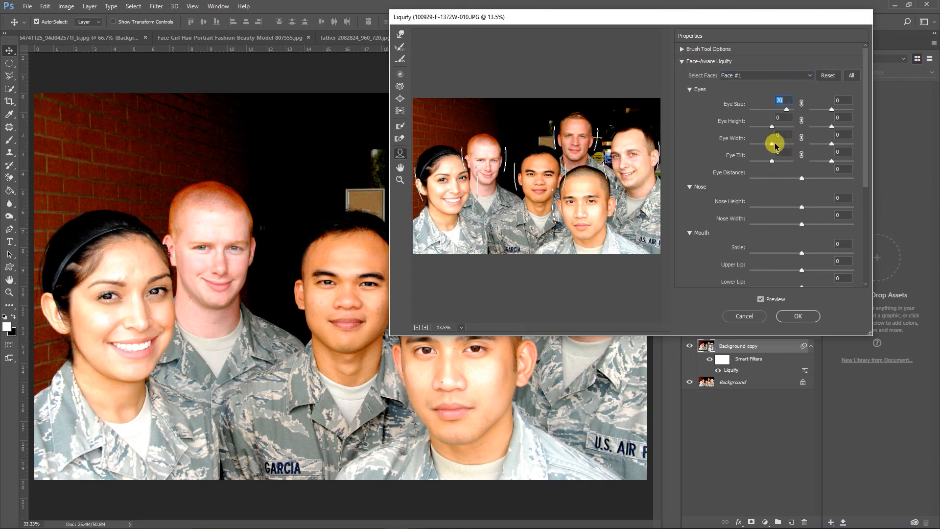
drag(774, 144, 763, 161)
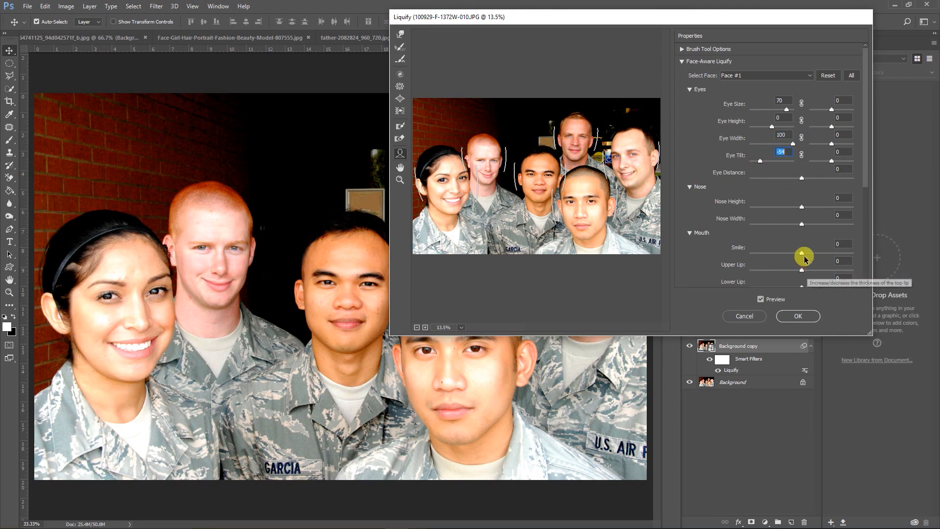
- Set Face #1's Smile to 58, Nose Width to -47 and Nose Height to 10, and reset that face's adjustments
drag(805, 255, 831, 253)
mouse_move(800, 225)
mouse_down()
mouse_move(775, 225)
mouse_move(808, 207)
mouse_up()
click(804, 207)
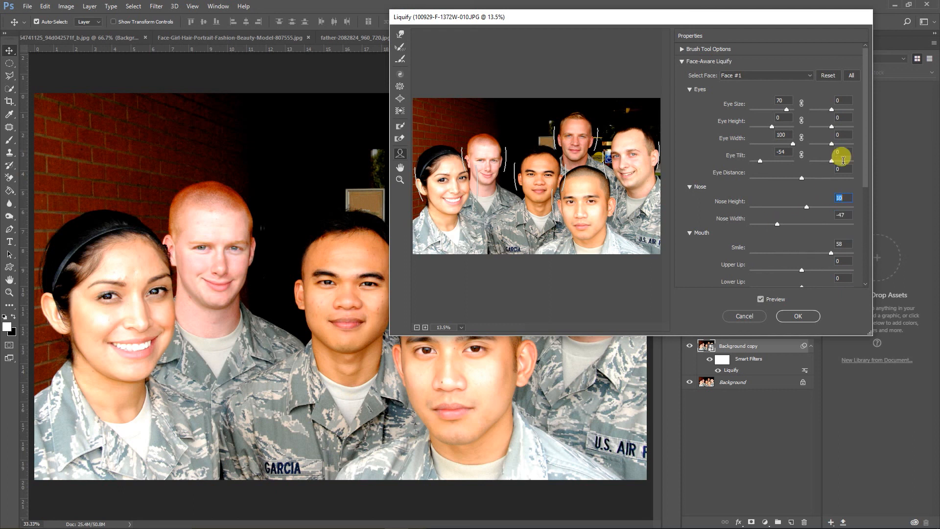
click(830, 76)
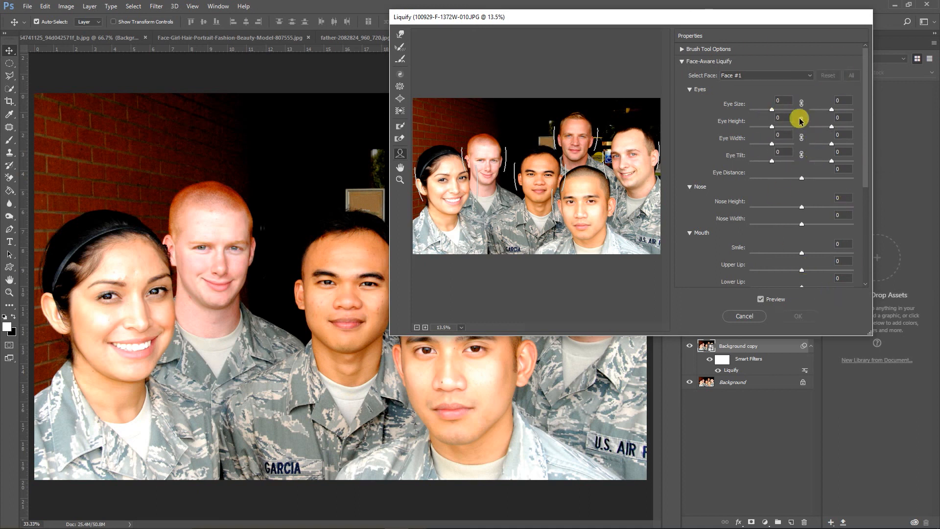
- Set Face #5's Eye Distance to 73 and switch the selection to Face #6
click(798, 76)
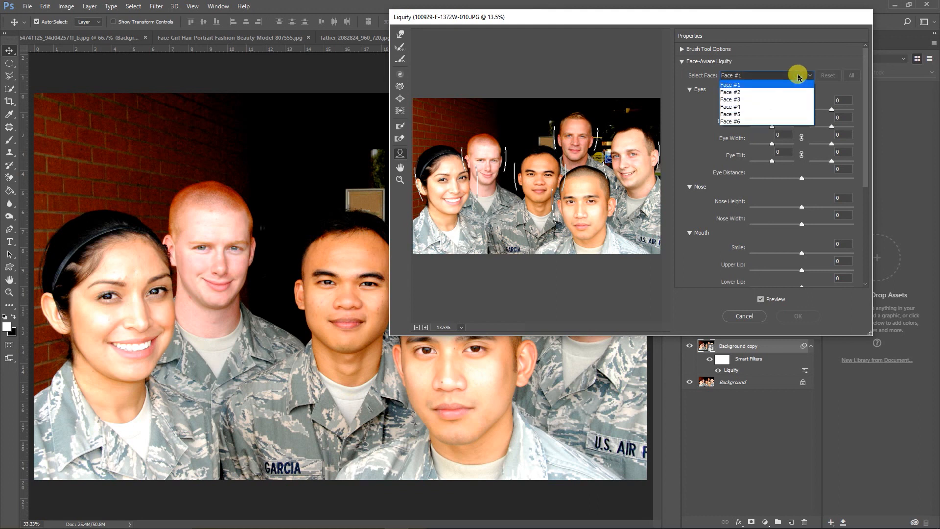
click(730, 114)
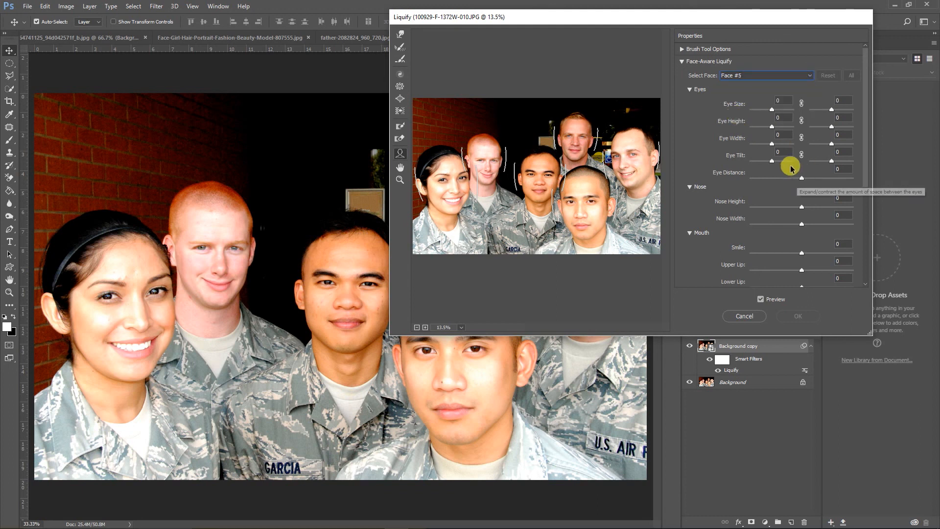
drag(802, 182, 840, 183)
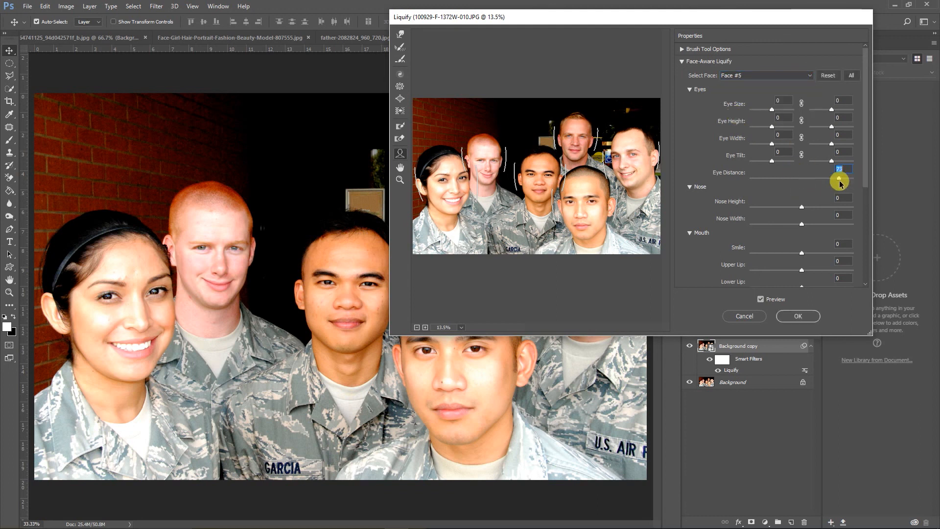
click(790, 76)
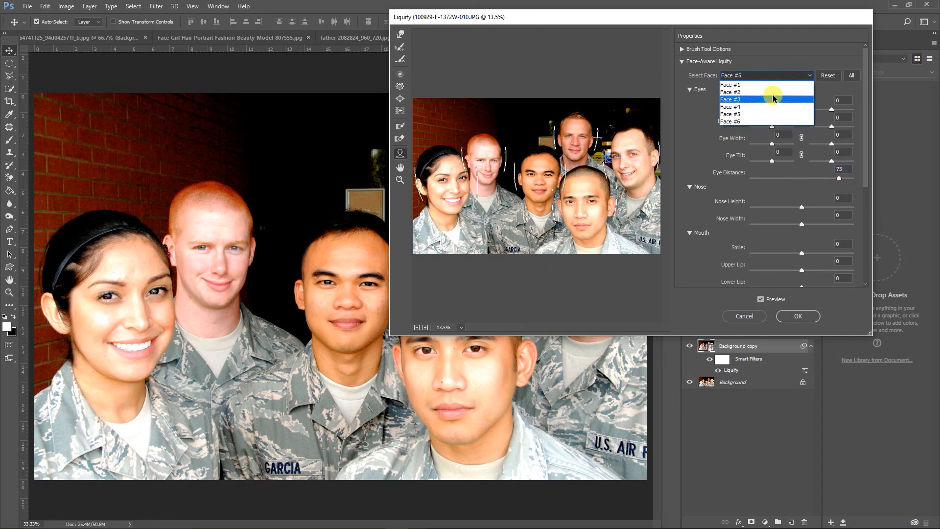
click(737, 122)
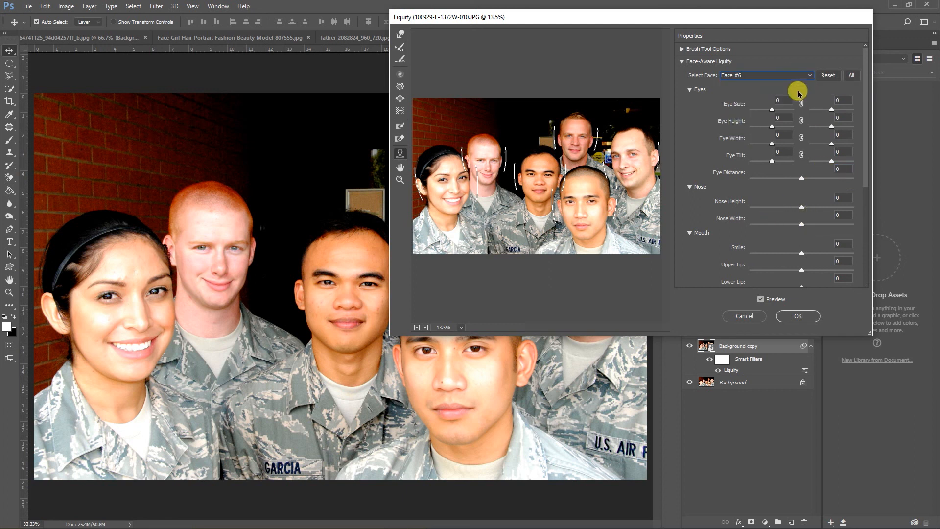
- Set Face #1's left Eye Size to 82, reset the adjustments of all faces, and close Liquify without applying anything
click(762, 75)
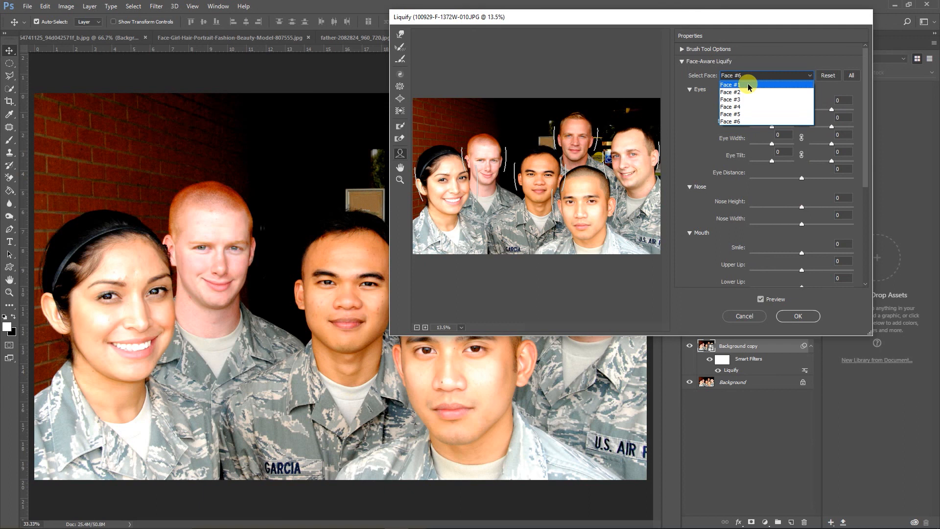
click(749, 86)
drag(774, 110, 790, 108)
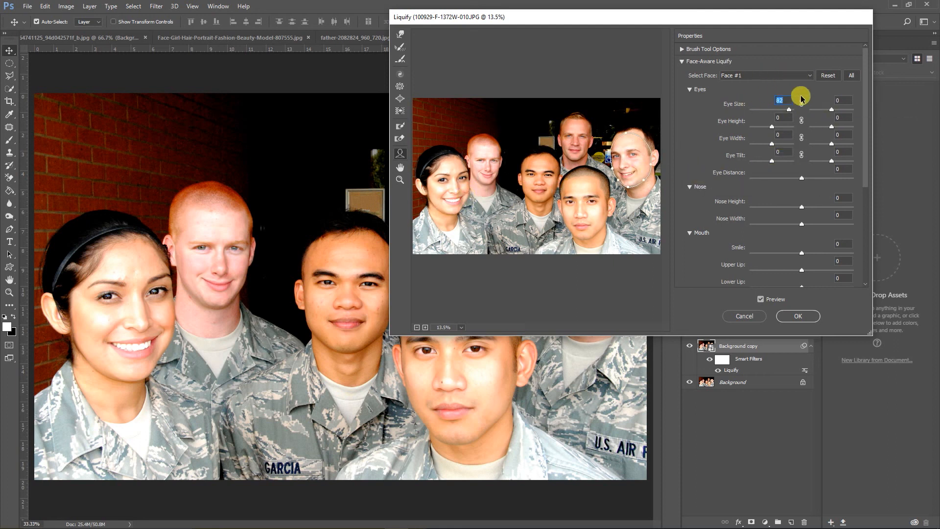
click(852, 76)
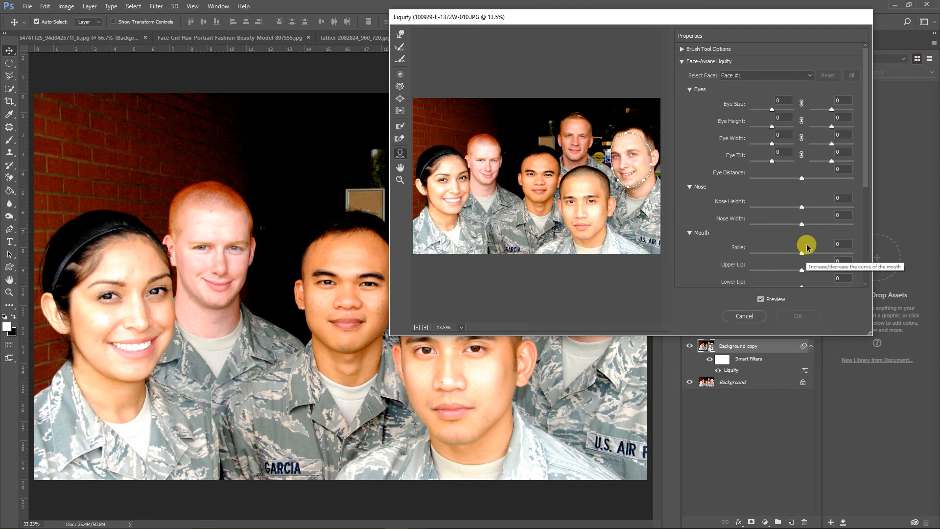
click(739, 316)
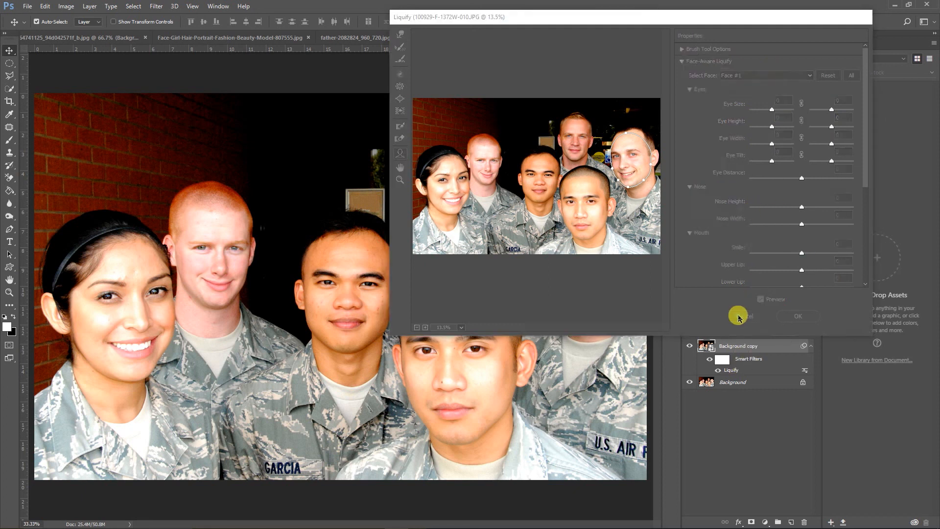
- Switch to the man's portrait document and compare it before and after Liquify by toggling the Background copy layer's visibility
click(119, 40)
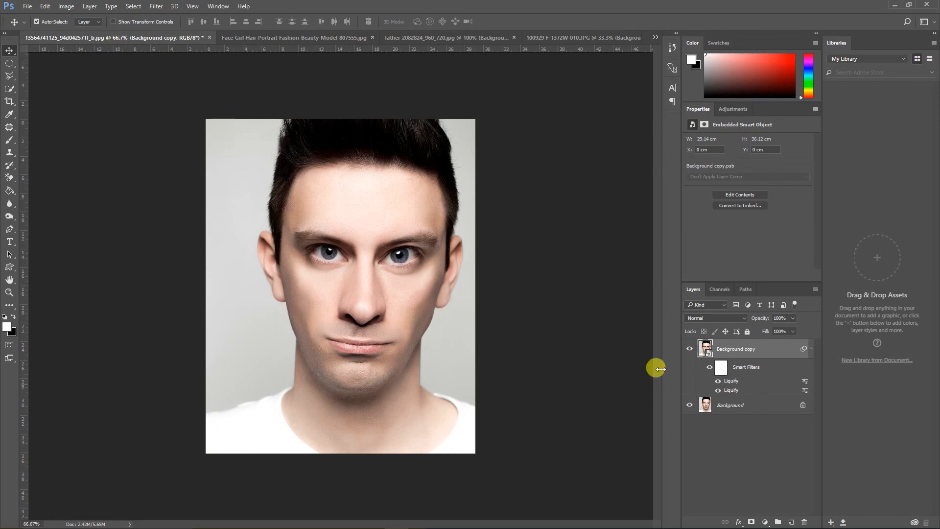
click(690, 349)
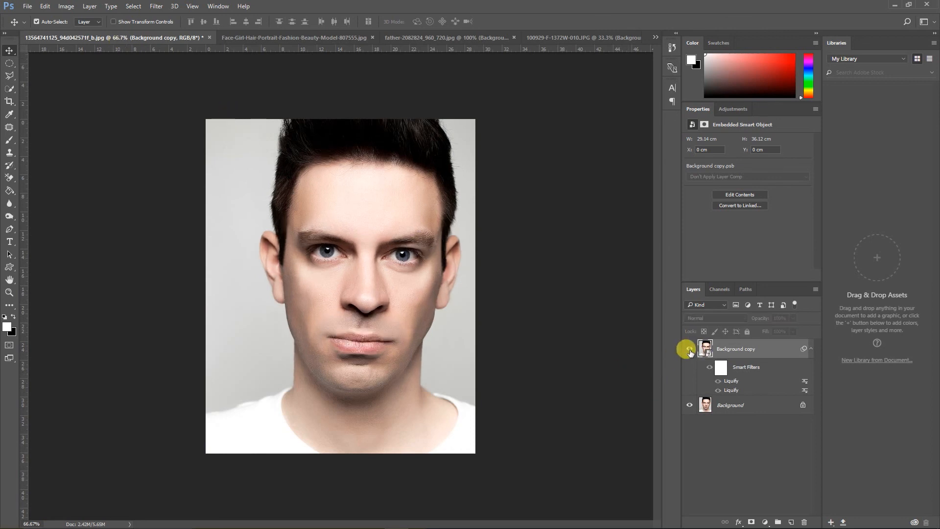
click(690, 350)
click(690, 349)
click(689, 350)
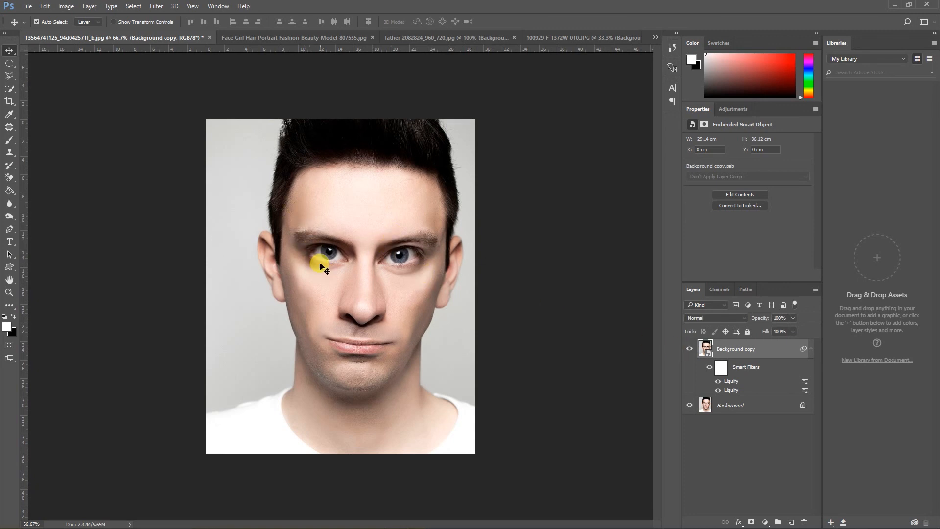